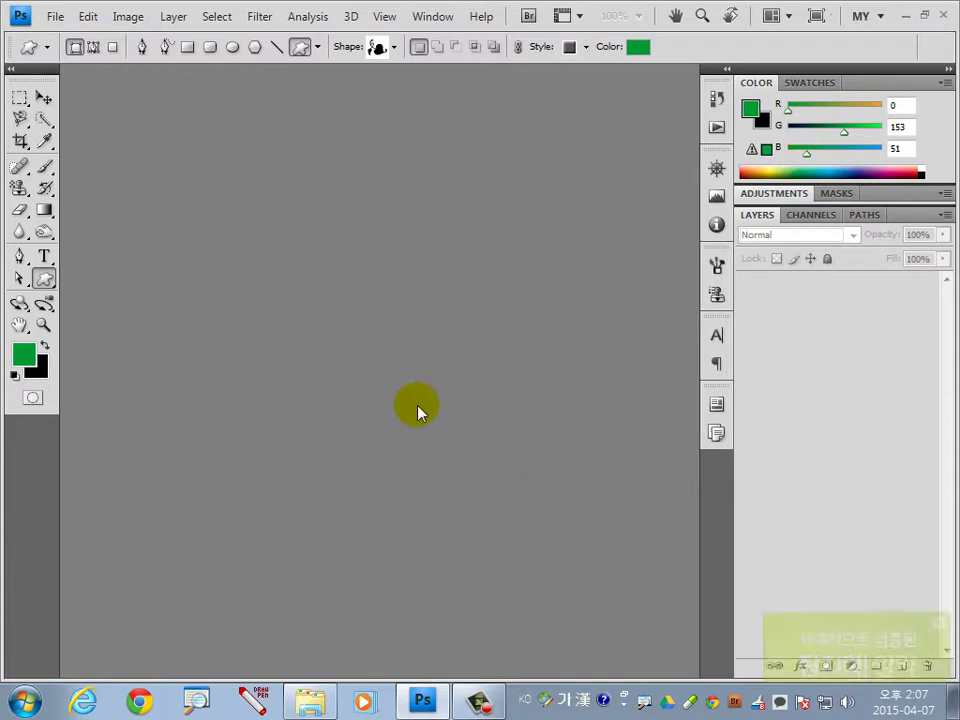
Dismiss the antivirus popup and open the EXHIBITION HALL reference JPG composite.
left_click(938, 487)
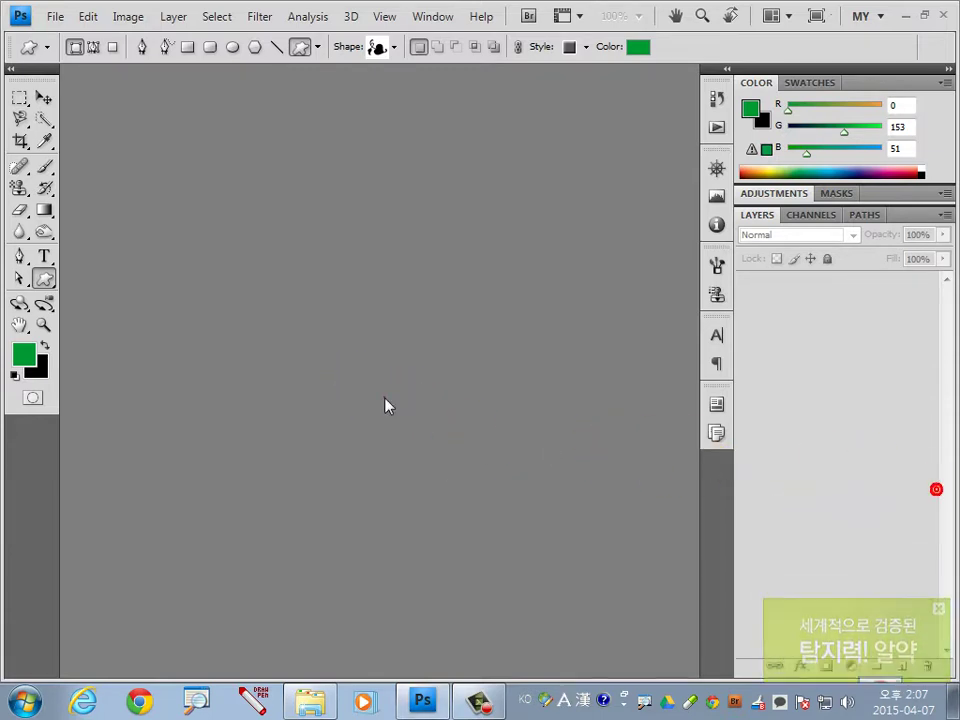
double_click(386, 403)
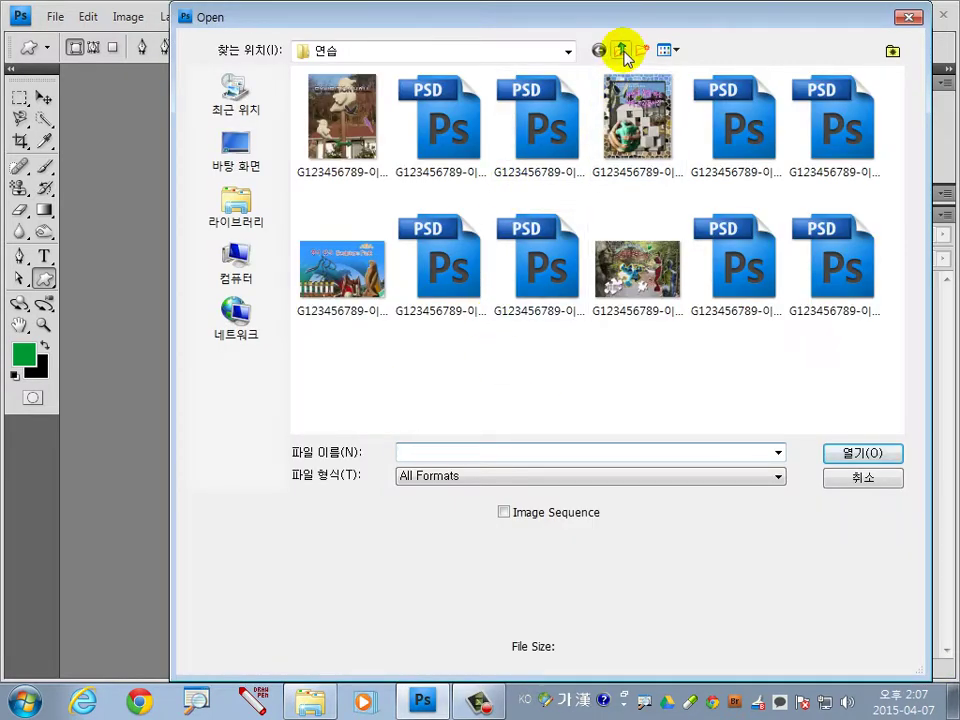
double_click(343, 140)
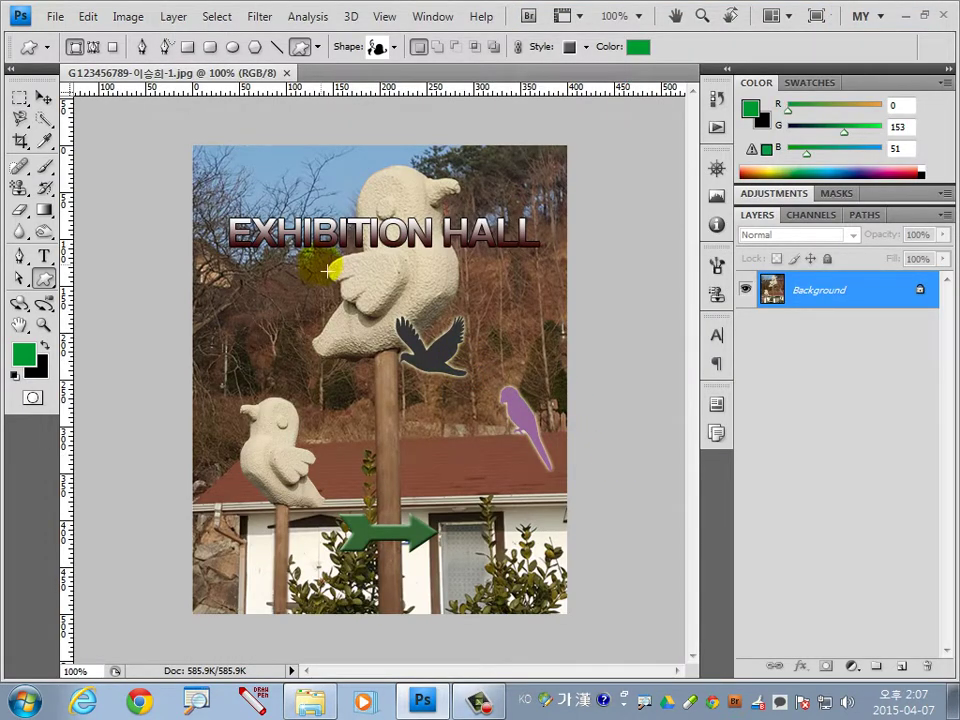
Create a new 400 × 500 pixel white document at 72 pixels/inch and fit it on screen.
left_click(57, 18)
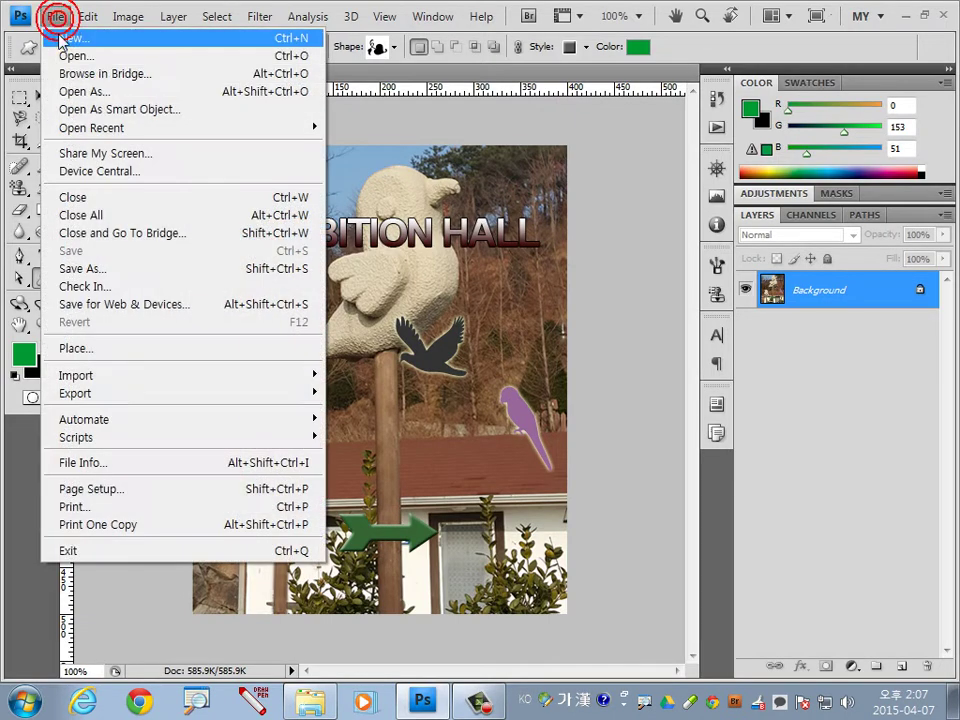
left_click(64, 36)
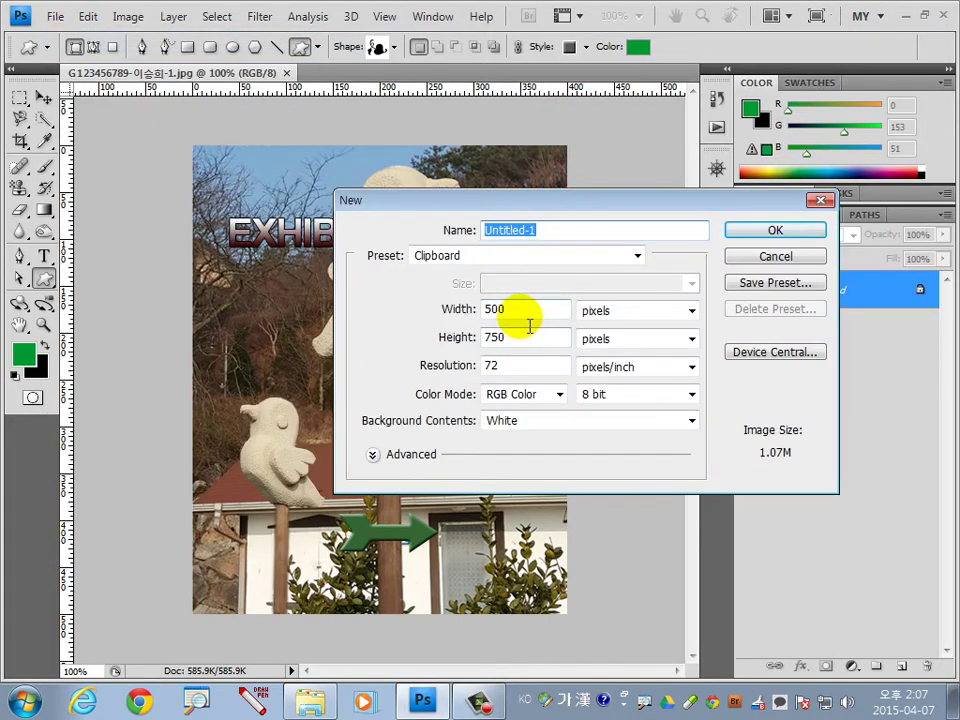
left_click_drag(501, 309, 439, 313)
type("400")
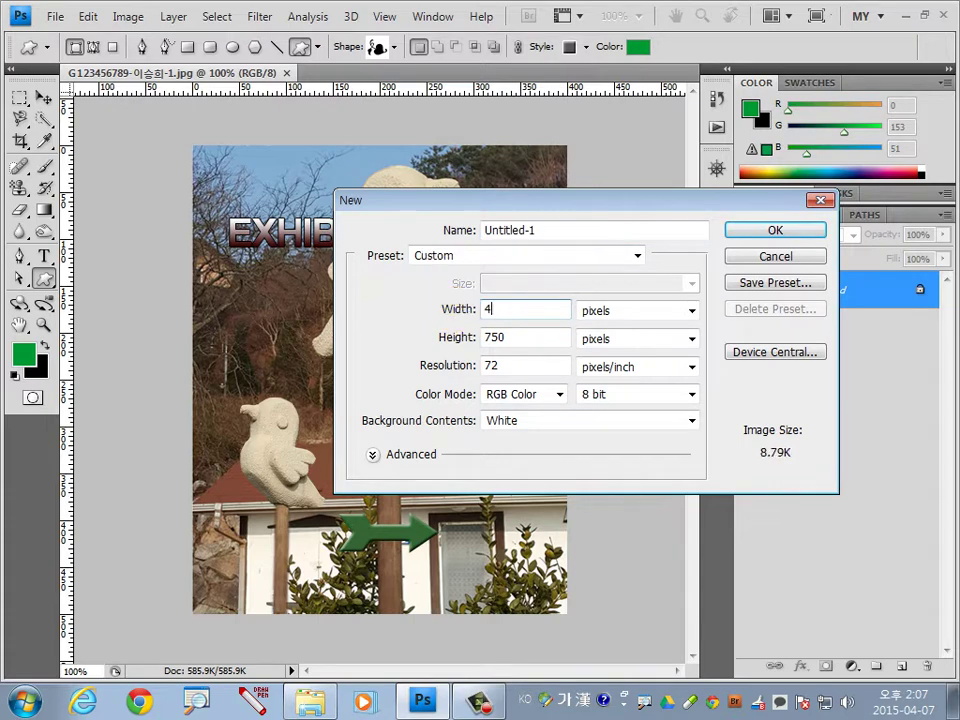
left_click(440, 337)
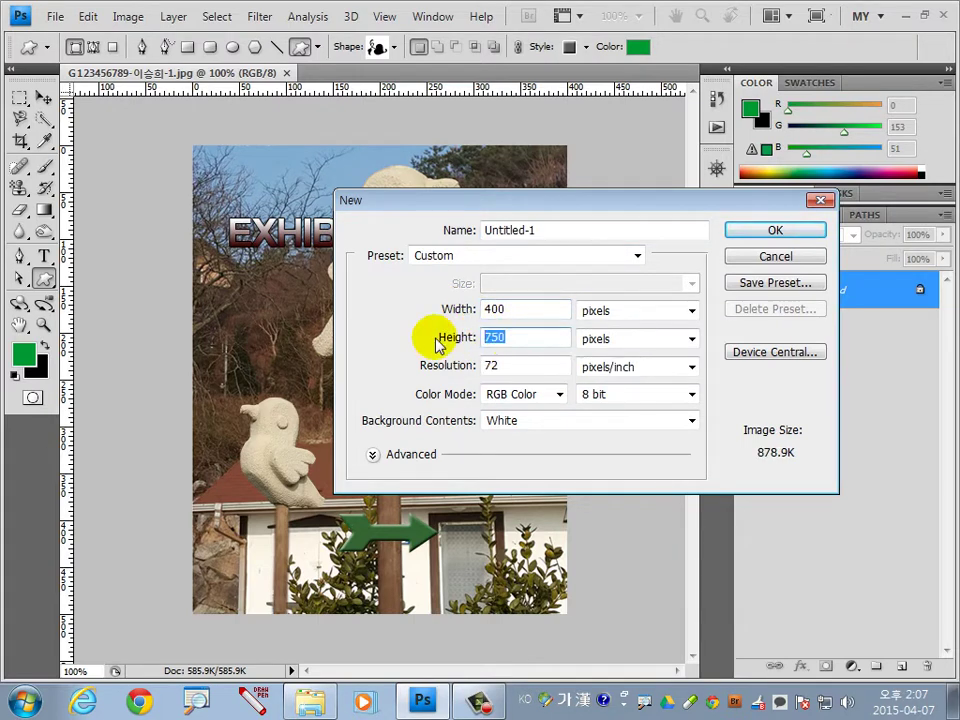
type("500")
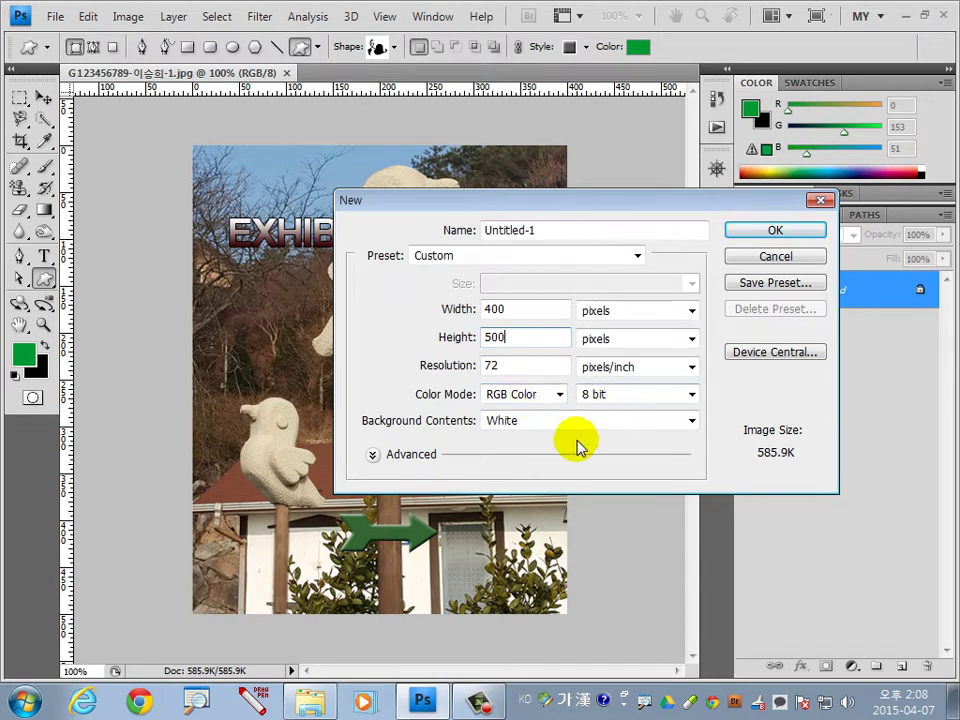
left_click(765, 233)
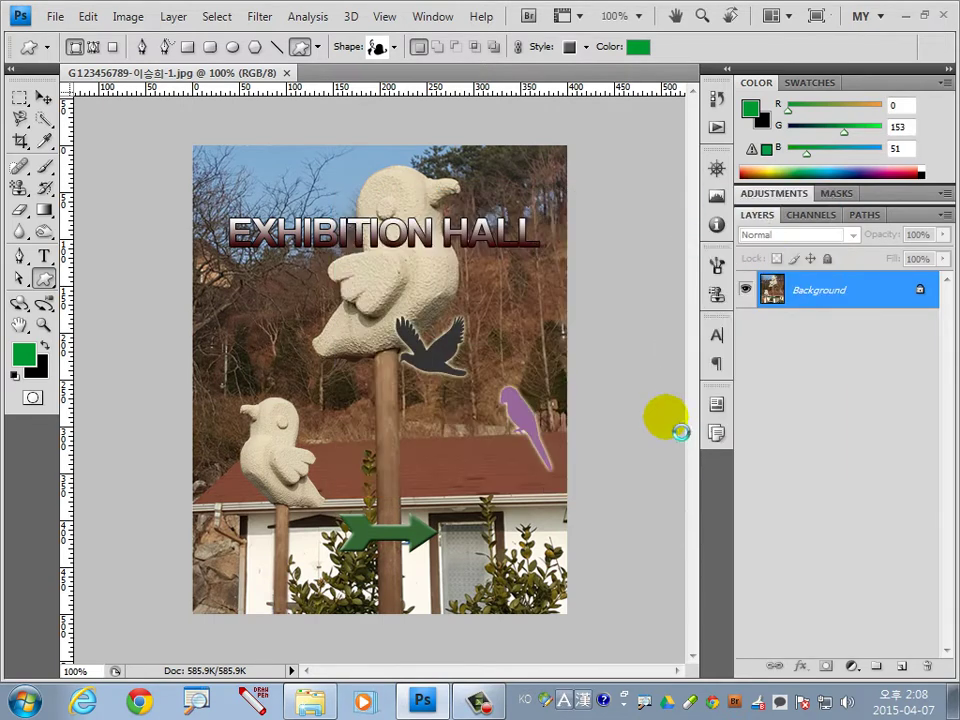
key("ctrl+0")
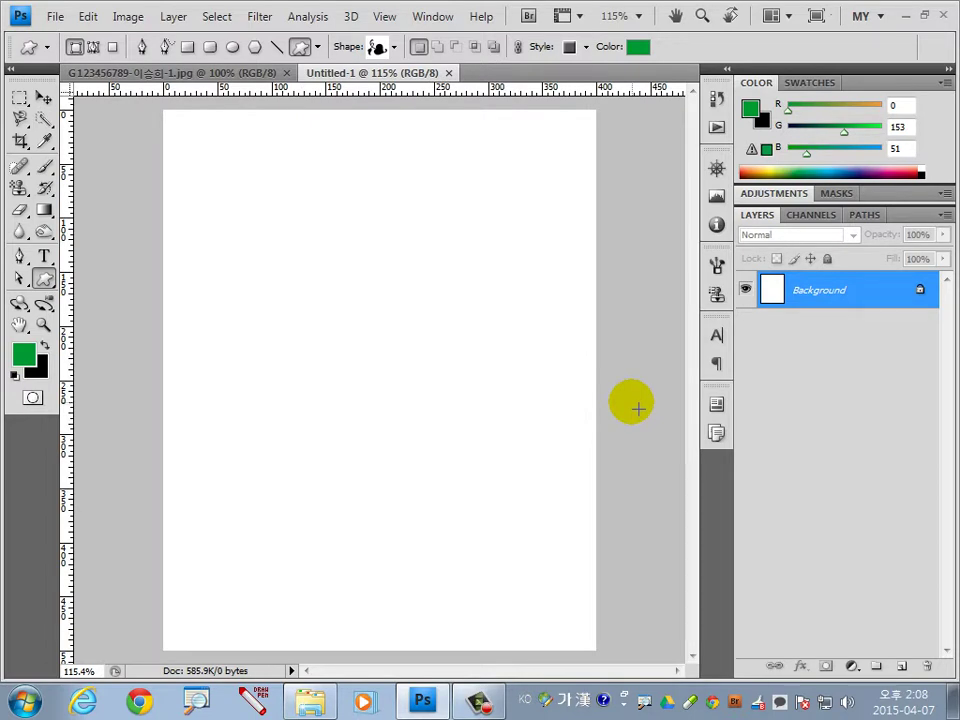
Open 2급-1 from the 소스파일 folder, select all of it, and return to Untitled-1.
key("ctrl+o")
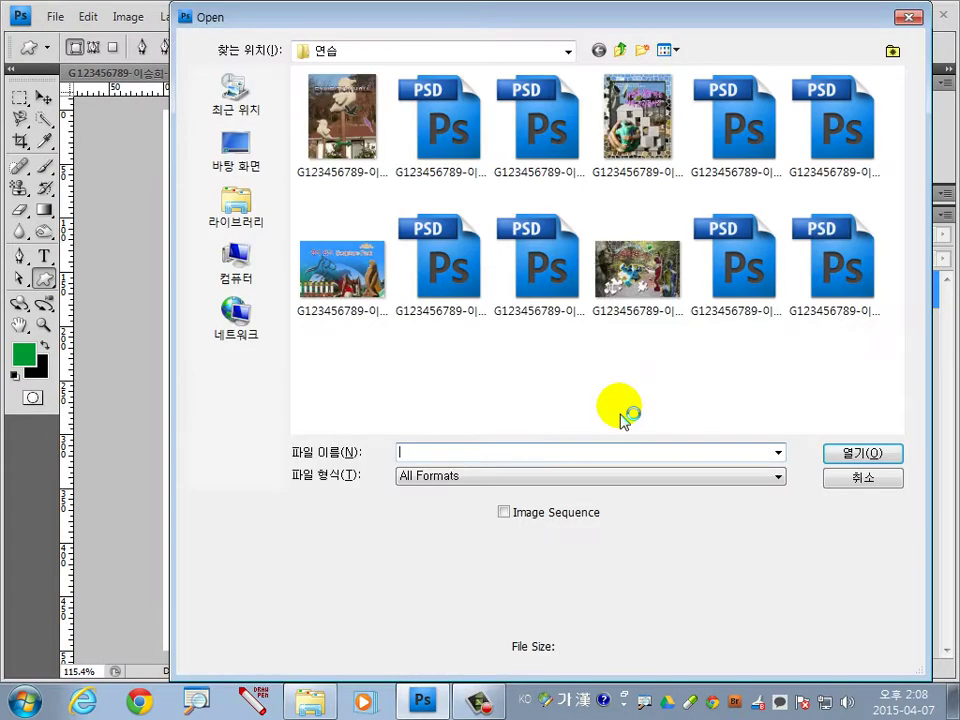
left_click(621, 47)
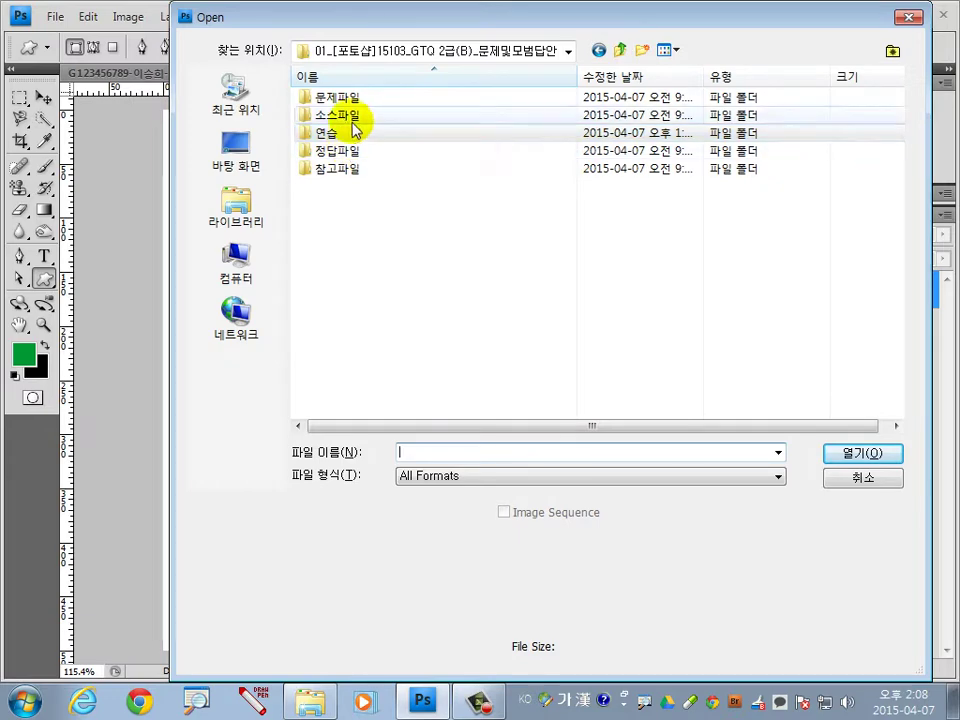
double_click(355, 116)
double_click(355, 125)
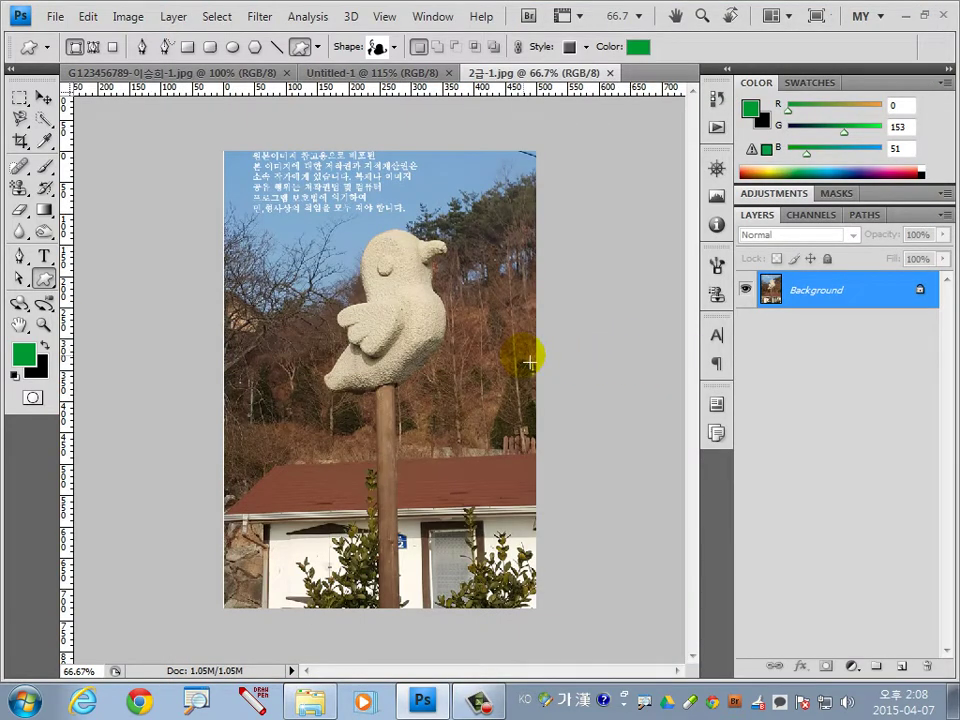
key("ctrl+a")
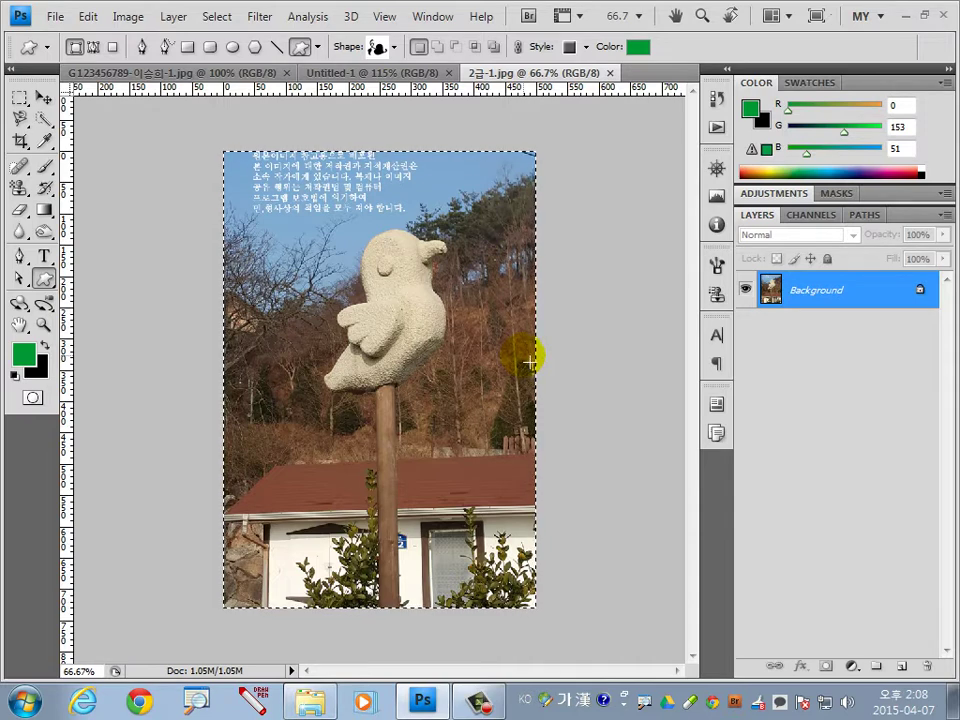
left_click(373, 72)
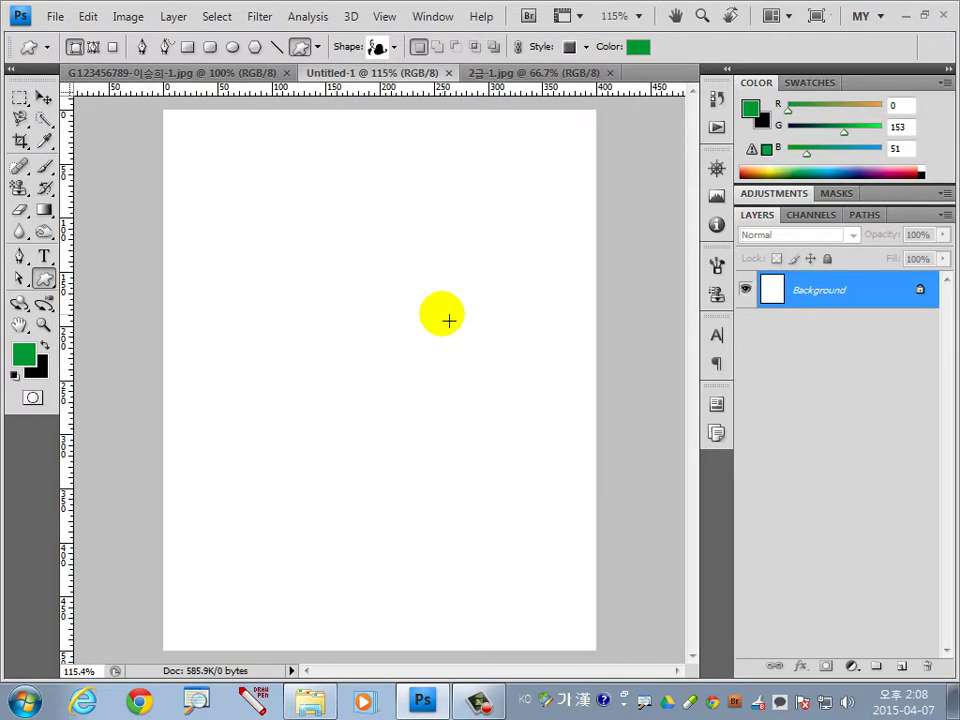
Paste the sculpture photo as Layer 1, scale it to about 80% and move it up.
key("ctrl+v")
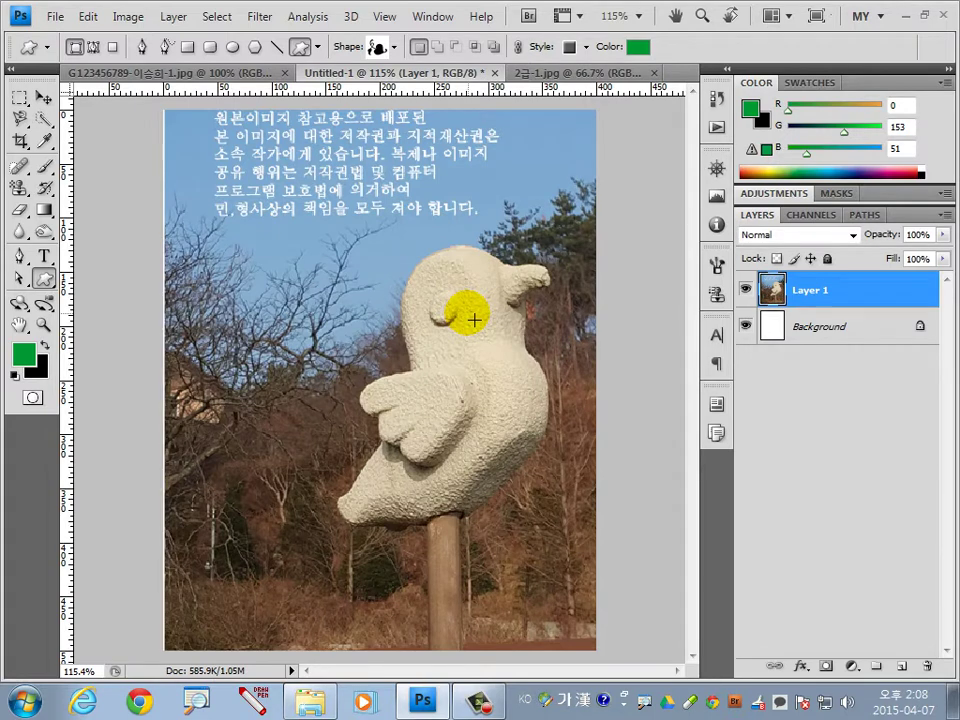
key("ctrl+t")
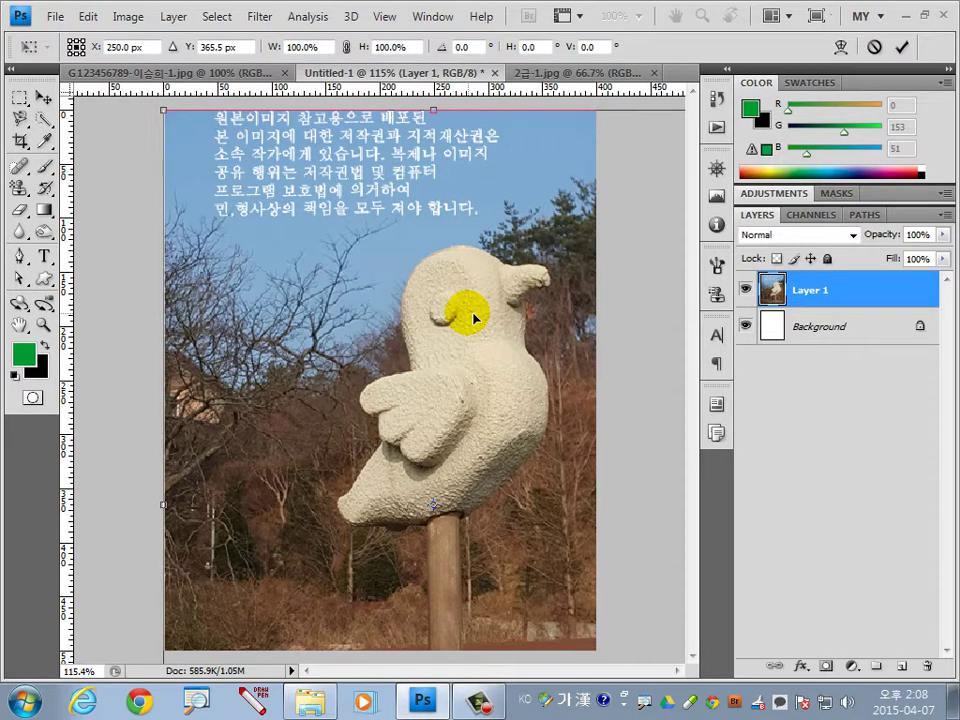
key("ctrl+0")
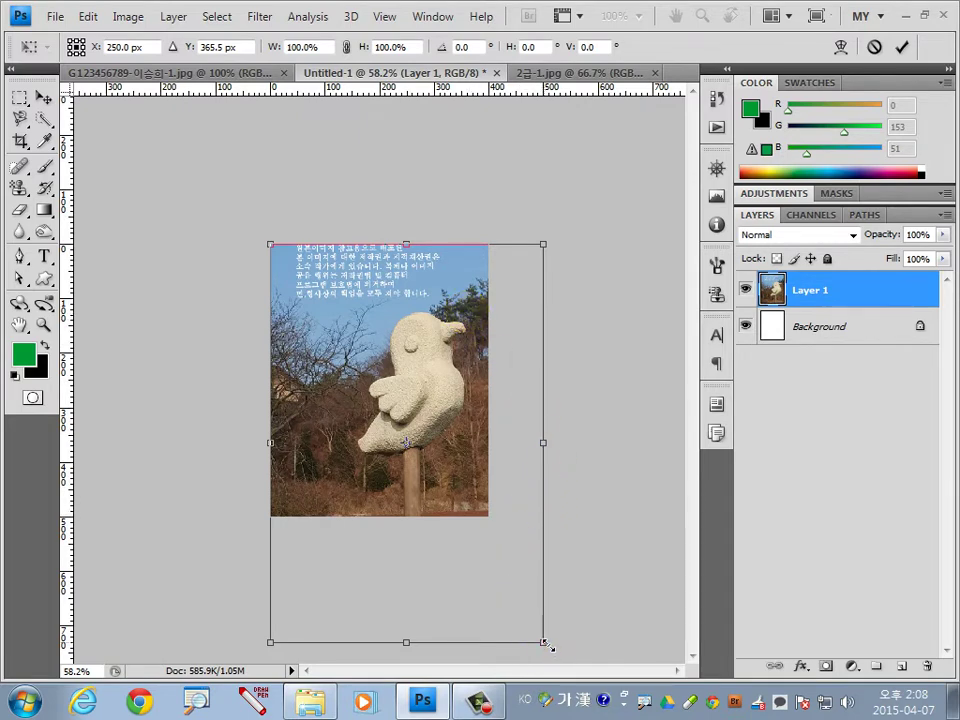
left_click_drag(543, 642, 514, 565)
left_click_drag(431, 446, 433, 414)
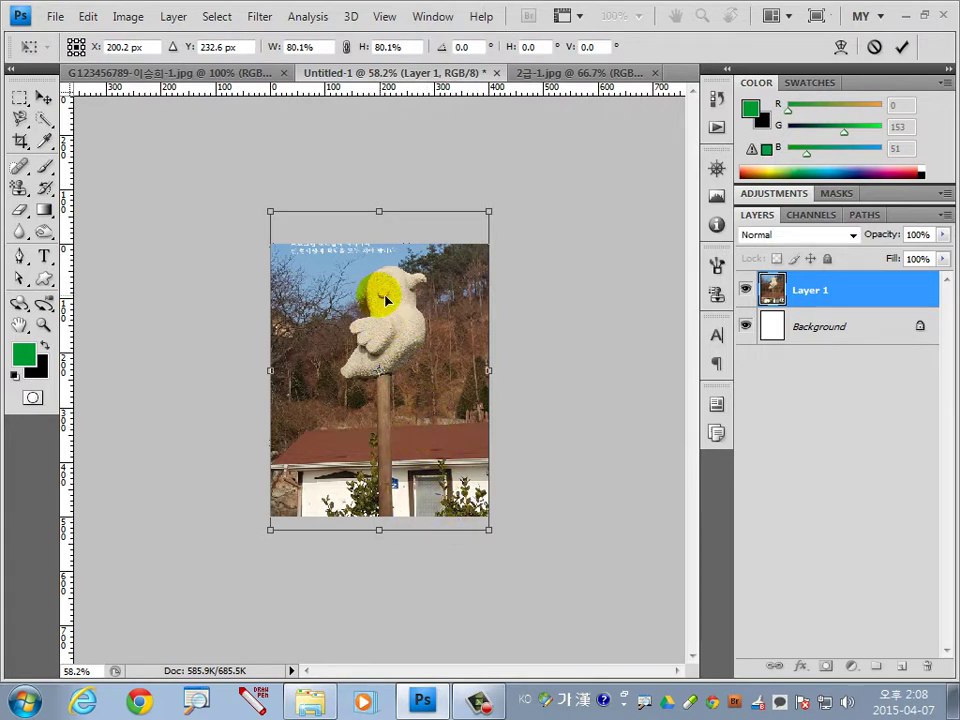
left_click(405, 270)
left_click_drag(436, 341, 438, 335)
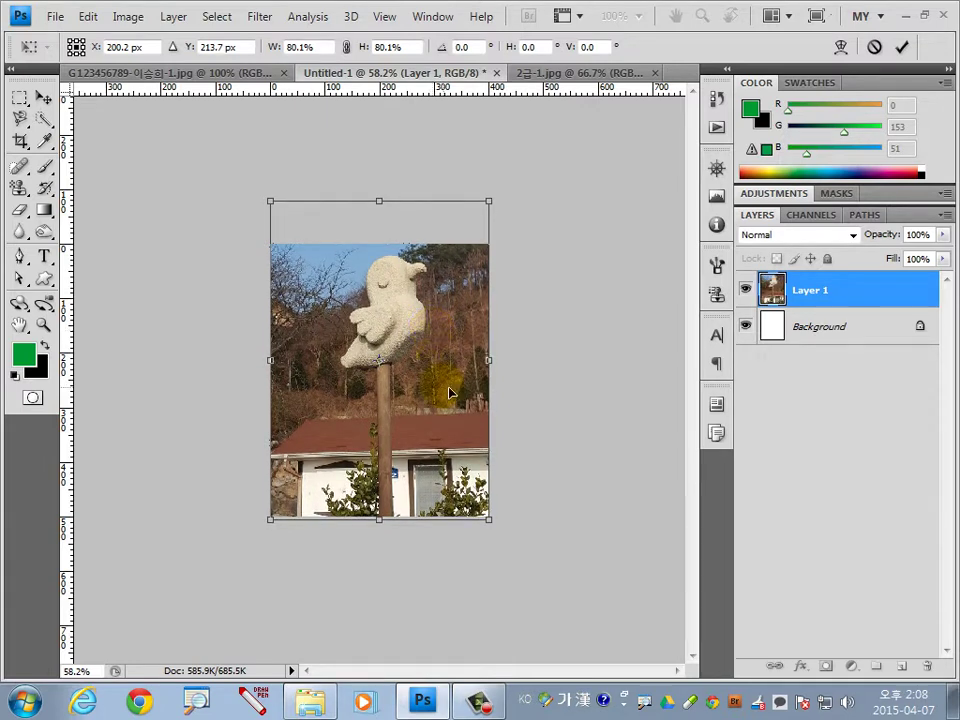
key("Return")
key("u")
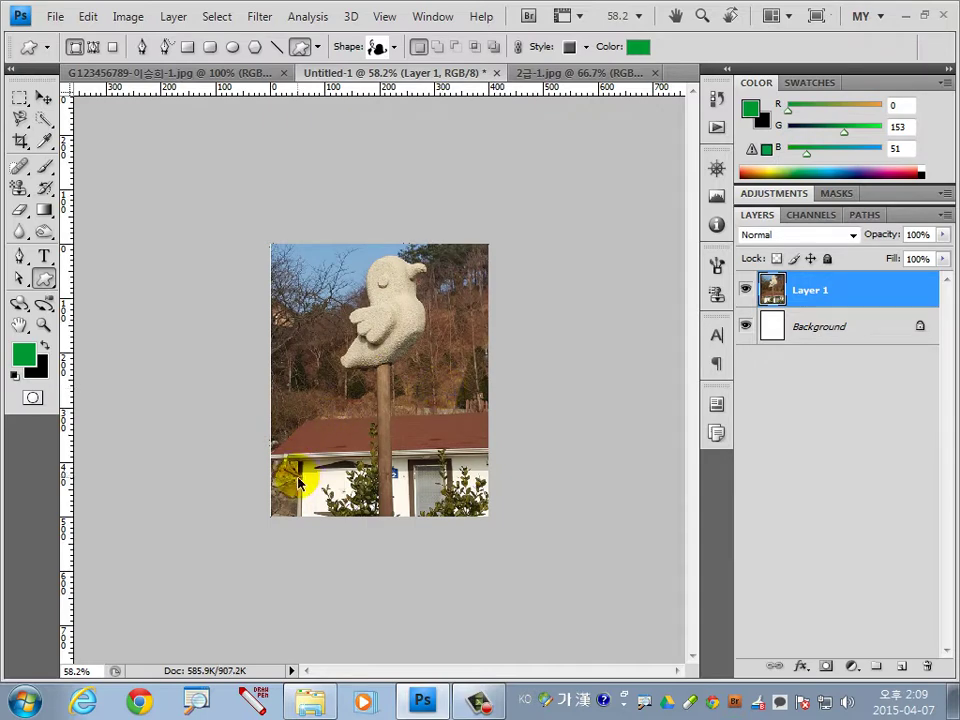
Stretch the photo's left edge out to the canvas edge and fit the canvas in view.
key("ctrl+t")
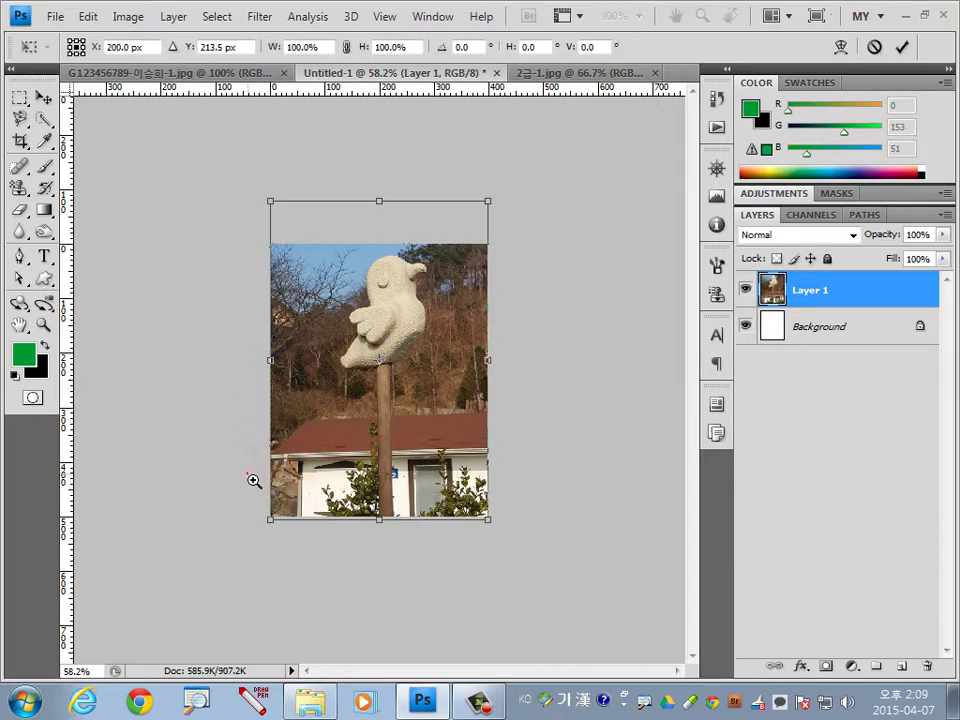
left_click_drag(254, 481, 315, 422)
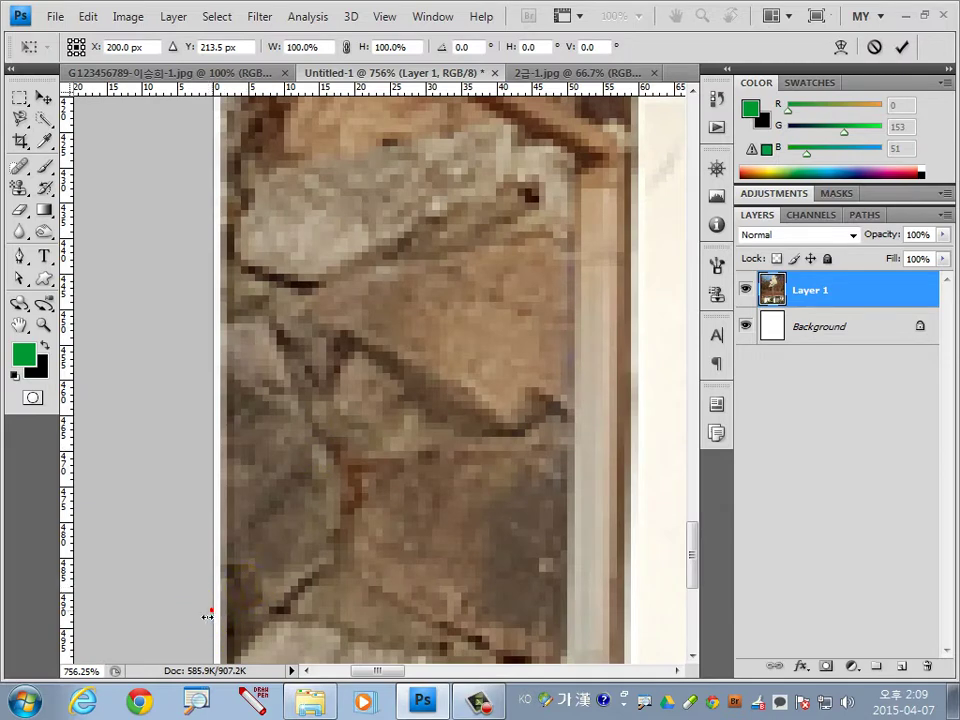
left_click(206, 617)
left_click_drag(206, 617, 204, 617)
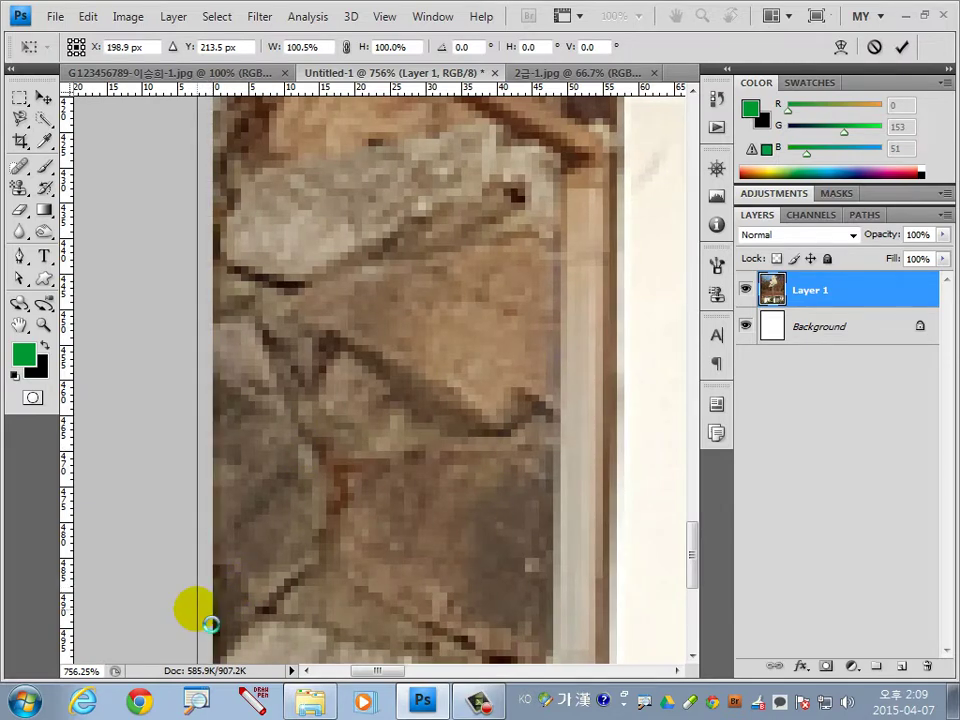
key("Return")
key("u")
key("ctrl+0")
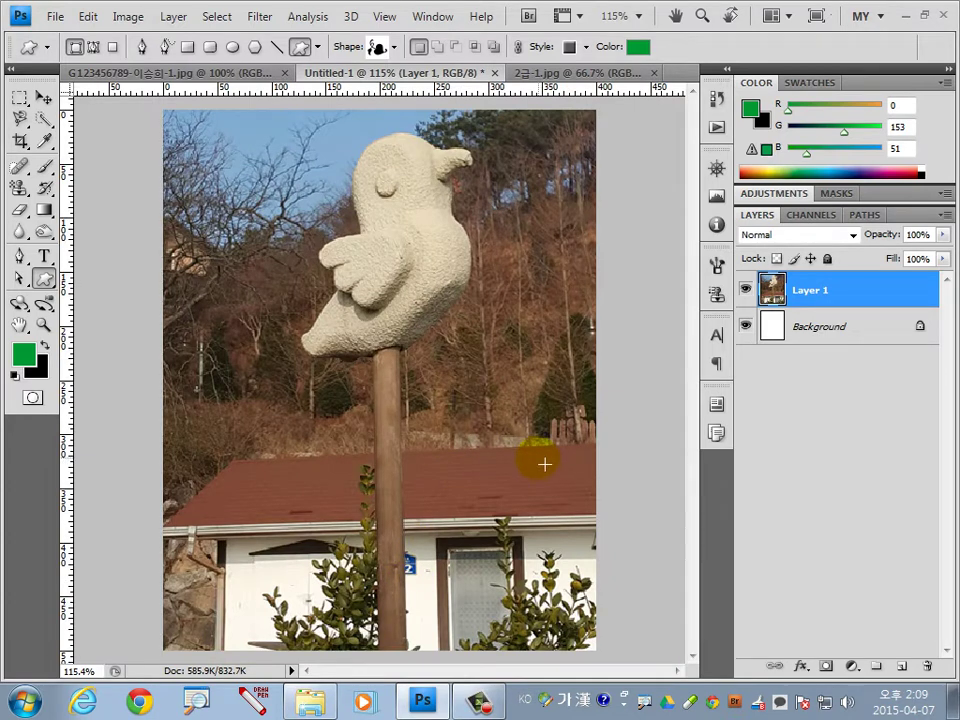
Compare with the reference composite, then zoom in on the bird with the Magnetic Lasso.
left_click(251, 71)
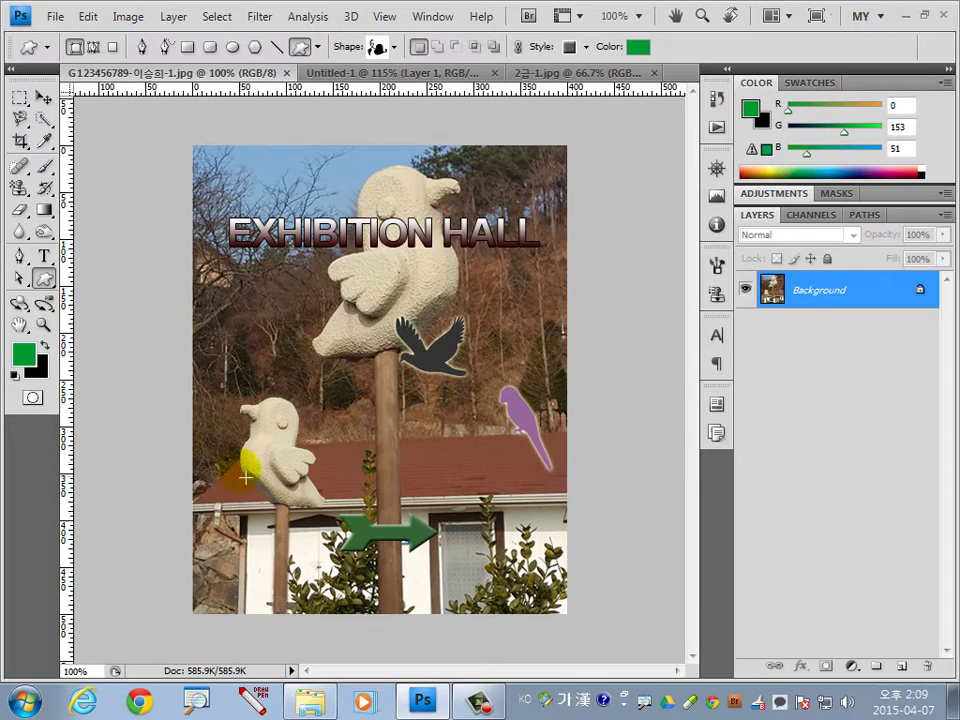
left_click(461, 73)
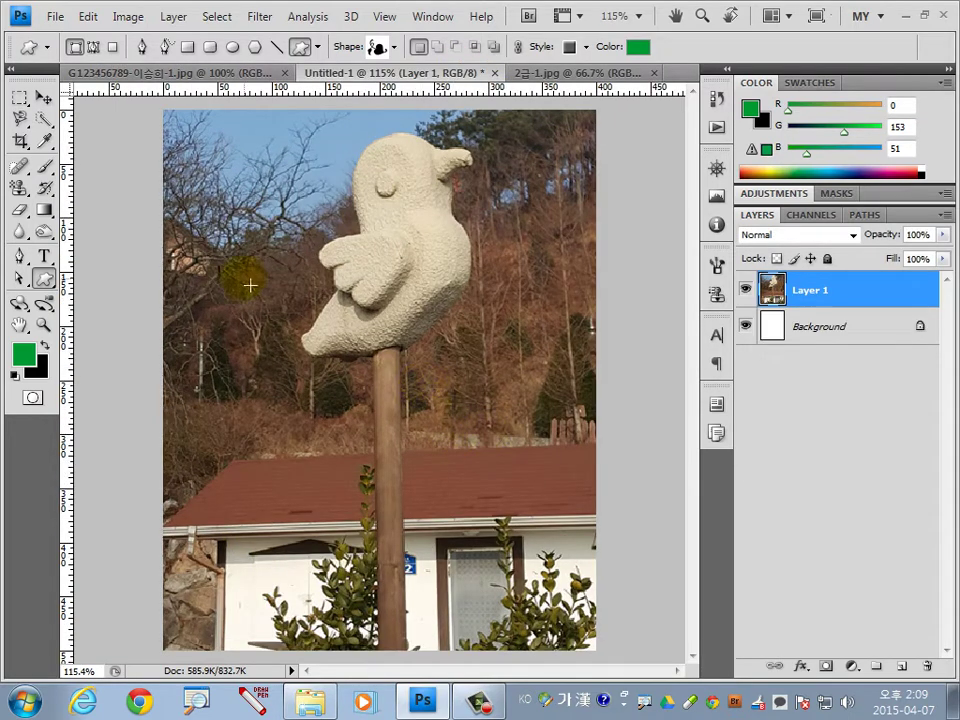
left_click(19, 118)
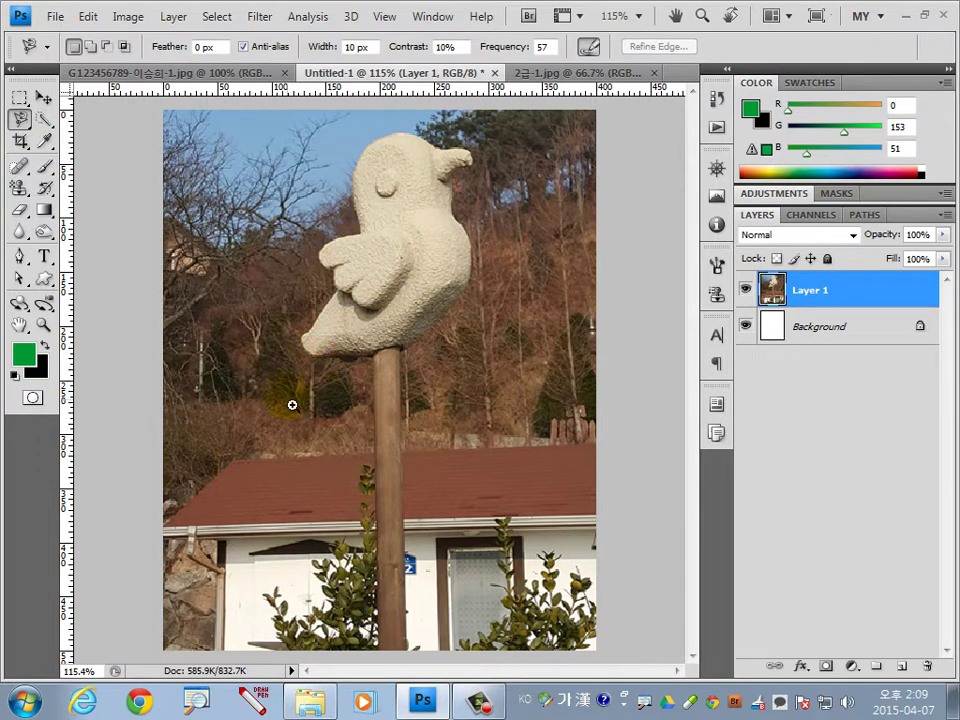
key("ctrl+plus")
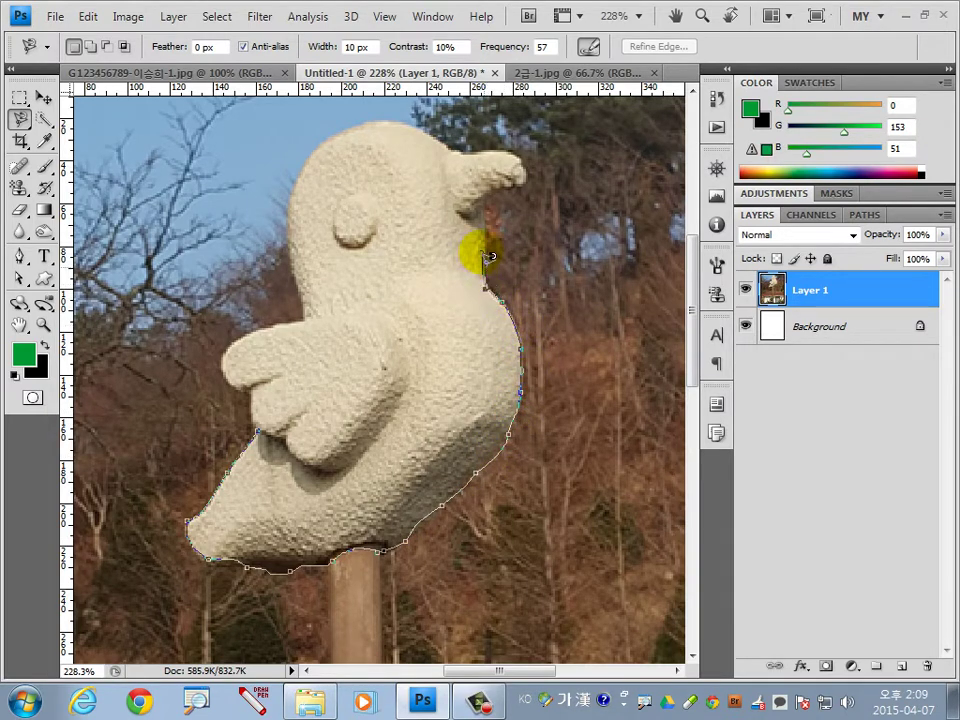
Trace the bird statue's outline from beak to wing and close the selection.
left_click(495, 189)
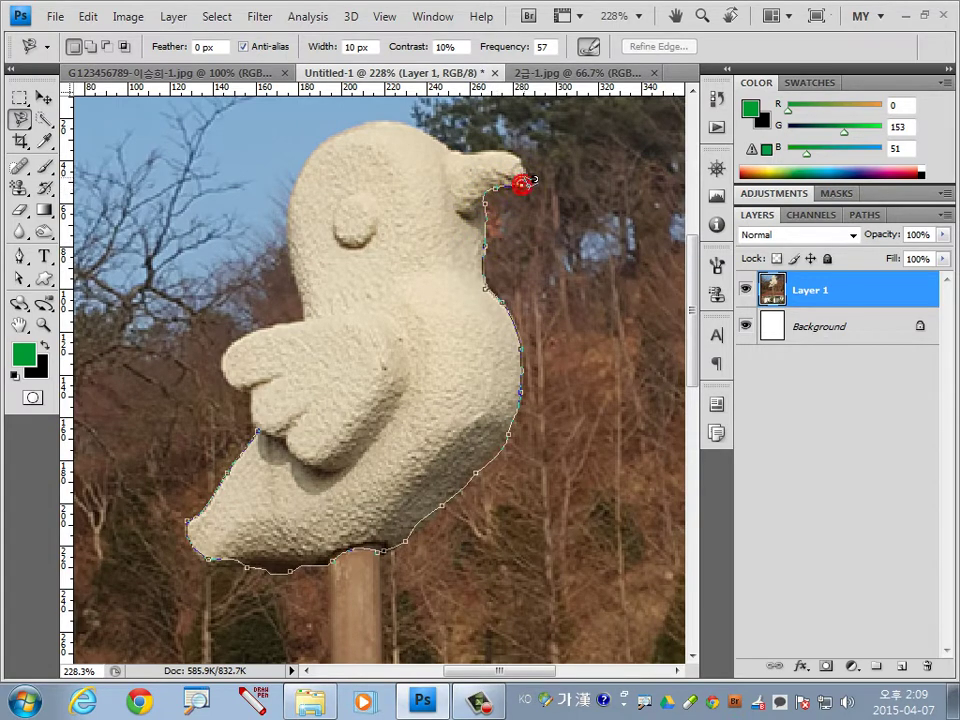
left_click(521, 165)
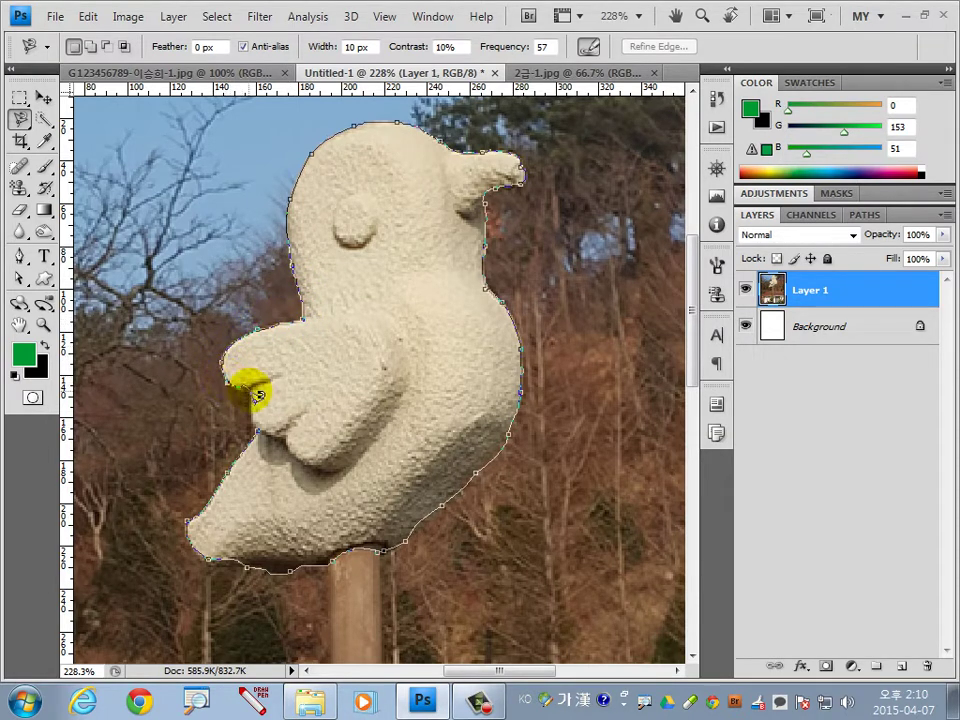
left_click(249, 390)
left_click(268, 433)
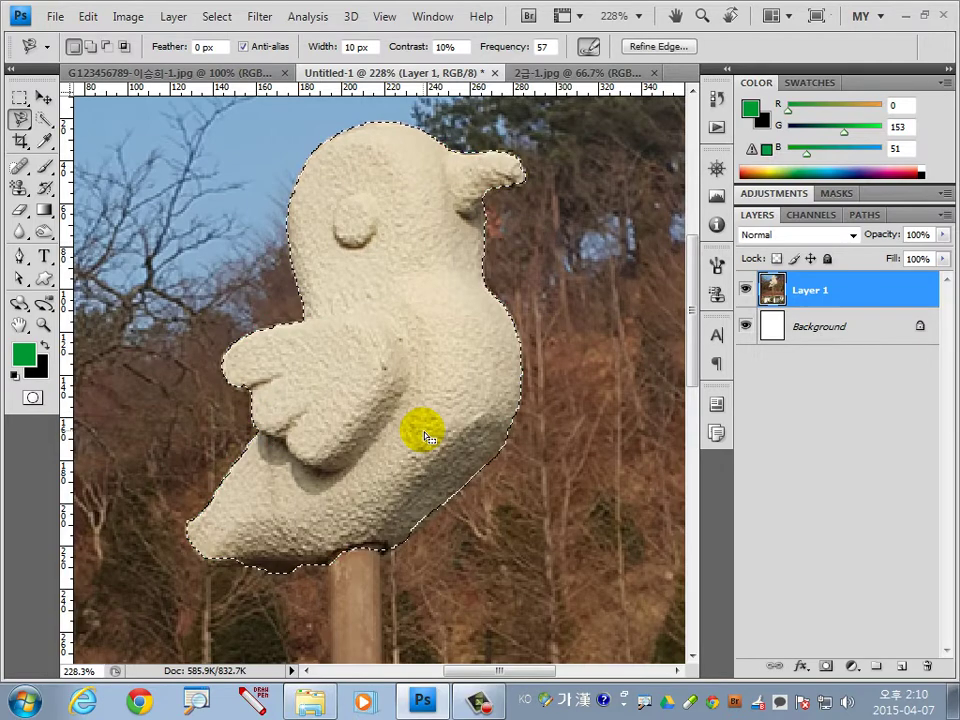
key("ctrl+0")
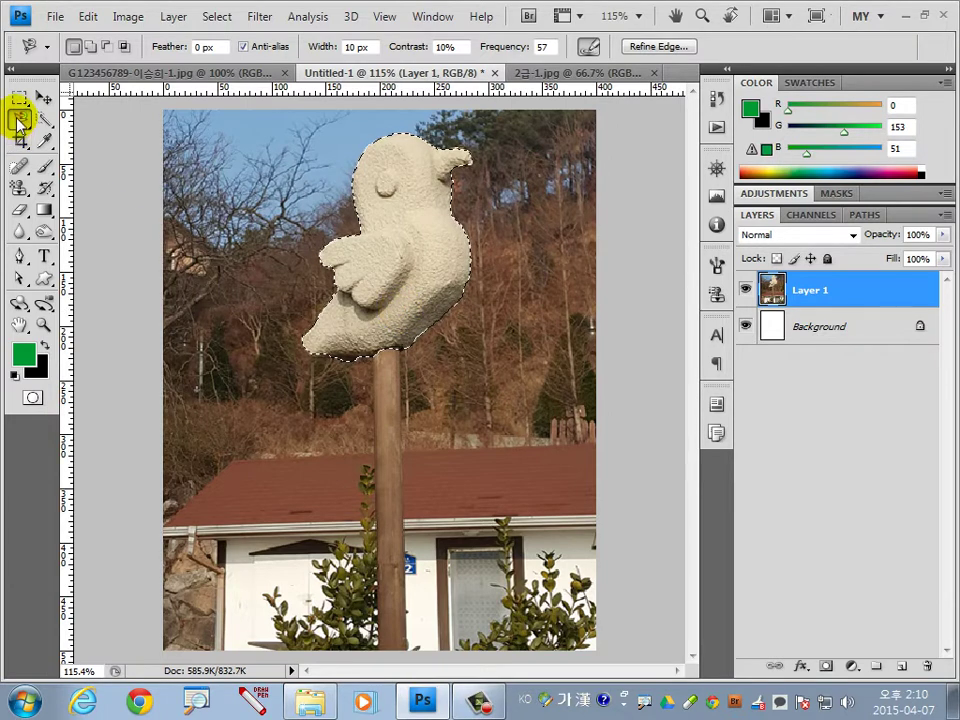
left_click(17, 121)
Add the wooden pole to the bird selection with the Polygonal Lasso.
left_click(86, 133)
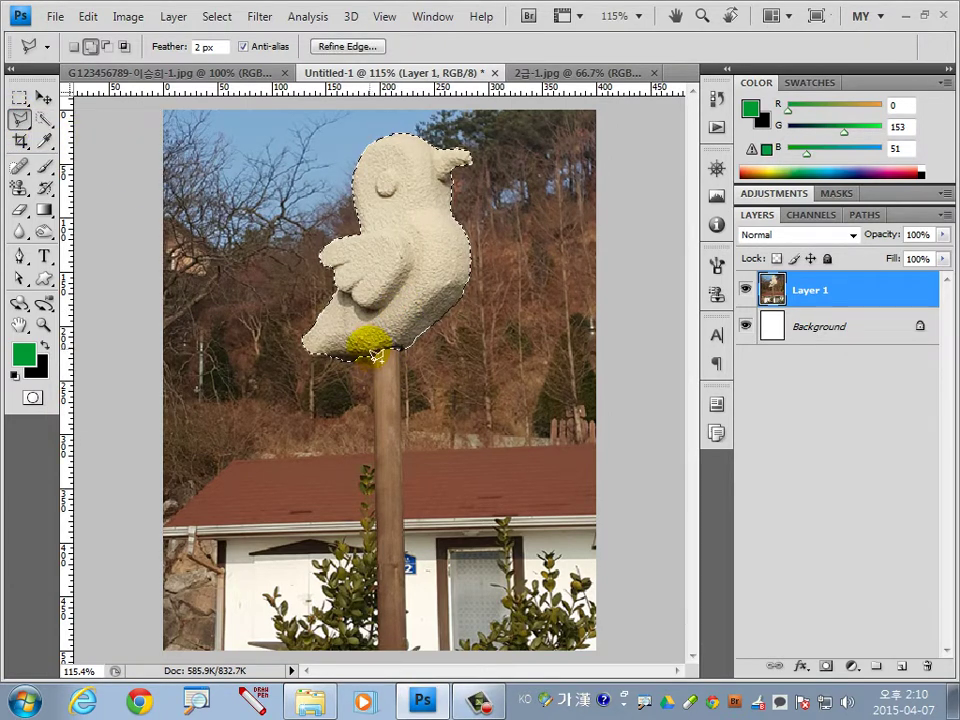
left_click(370, 350, "shift")
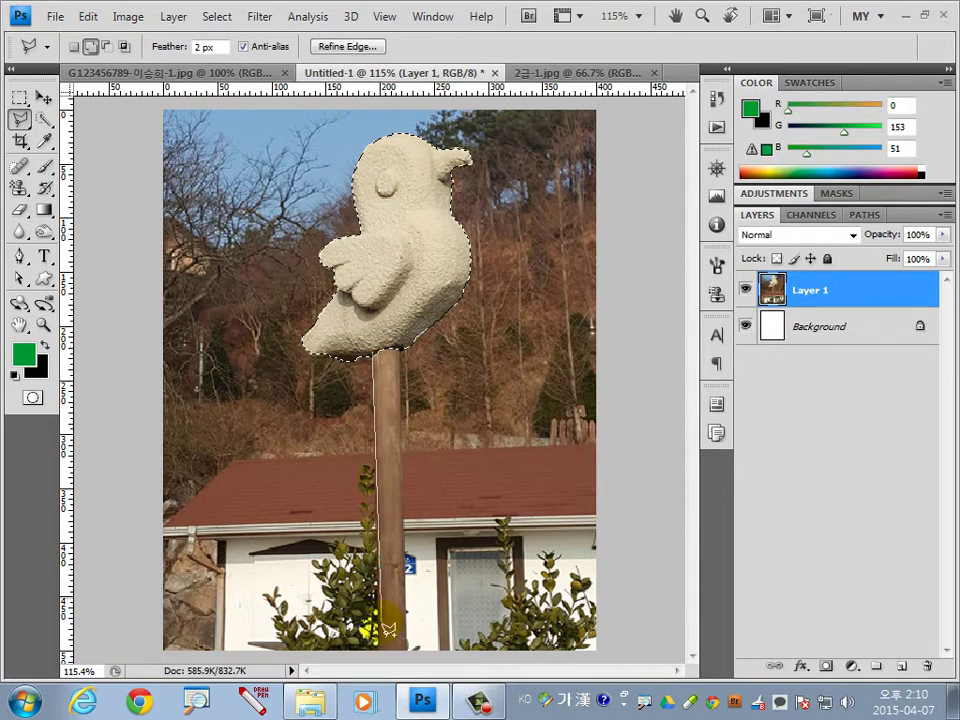
left_click(378, 651)
left_click(413, 657)
left_click(407, 651)
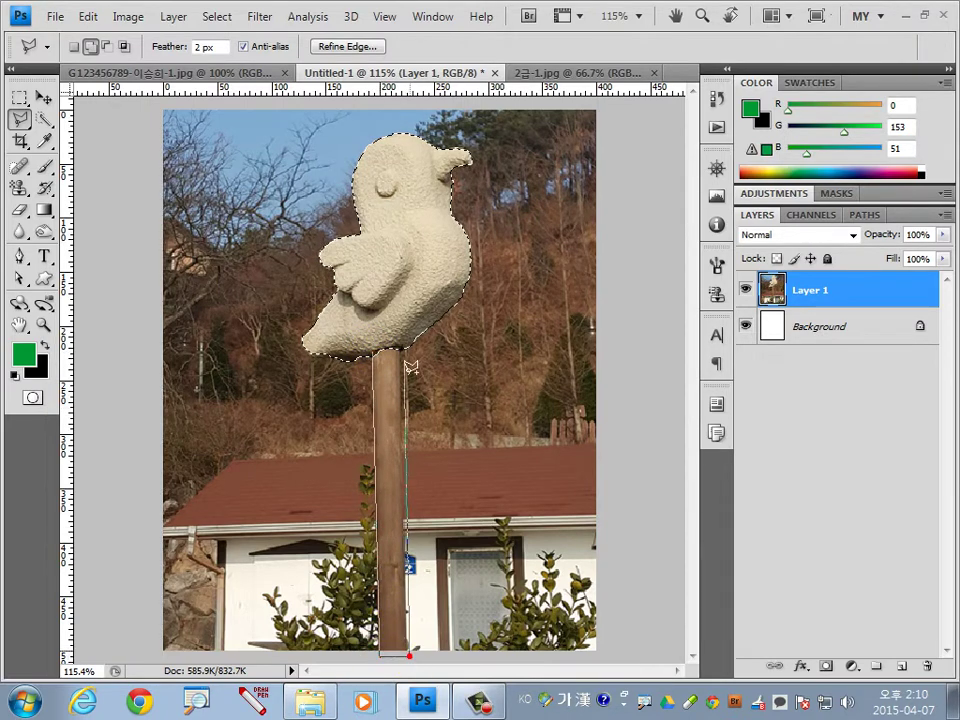
double_click(401, 292)
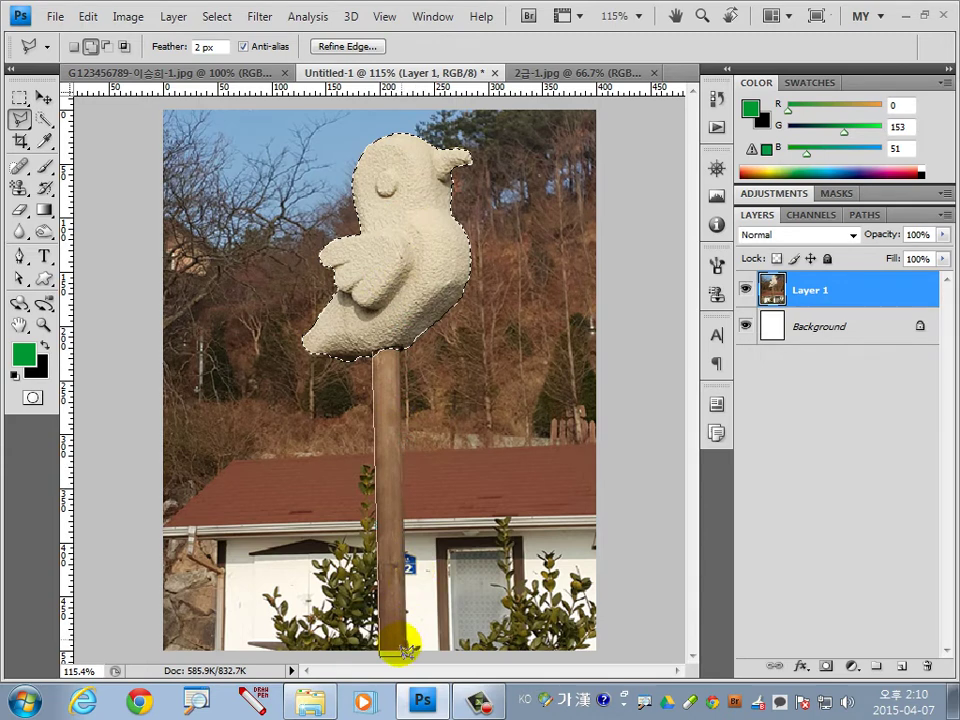
left_click(400, 328)
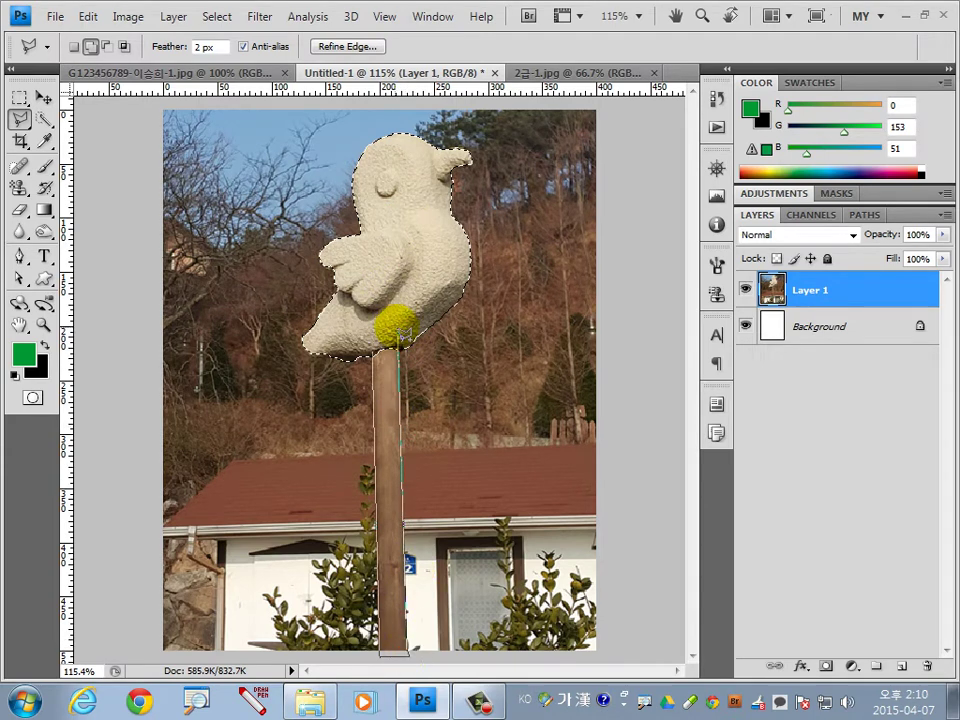
left_click(370, 348)
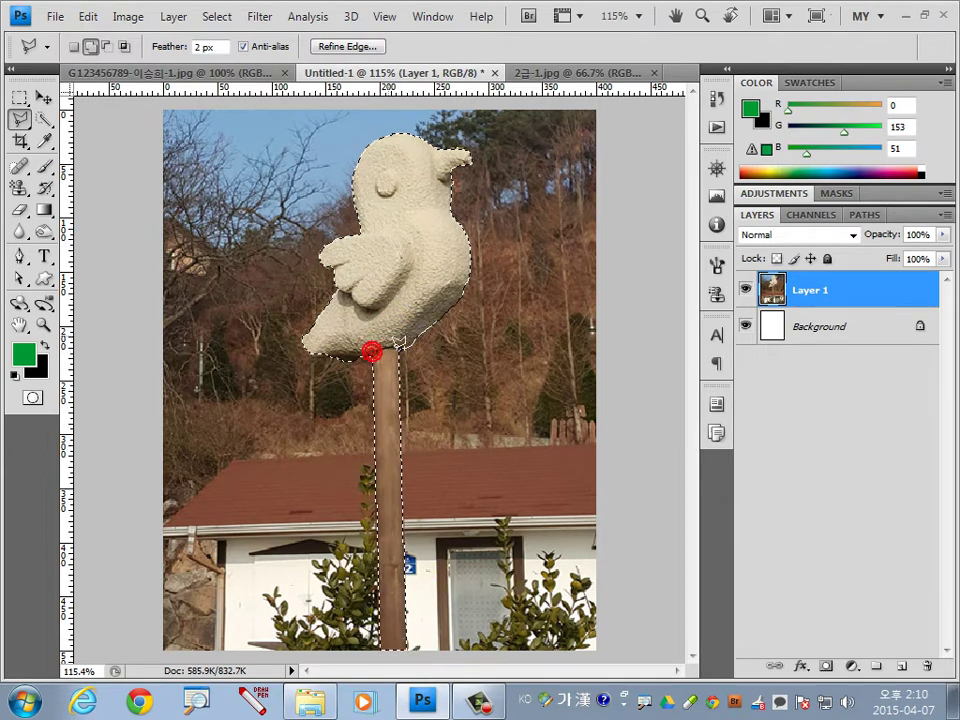
Copy the bird and pole to Layer 2 via Layer via Copy and view it alone.
right_click(427, 256)
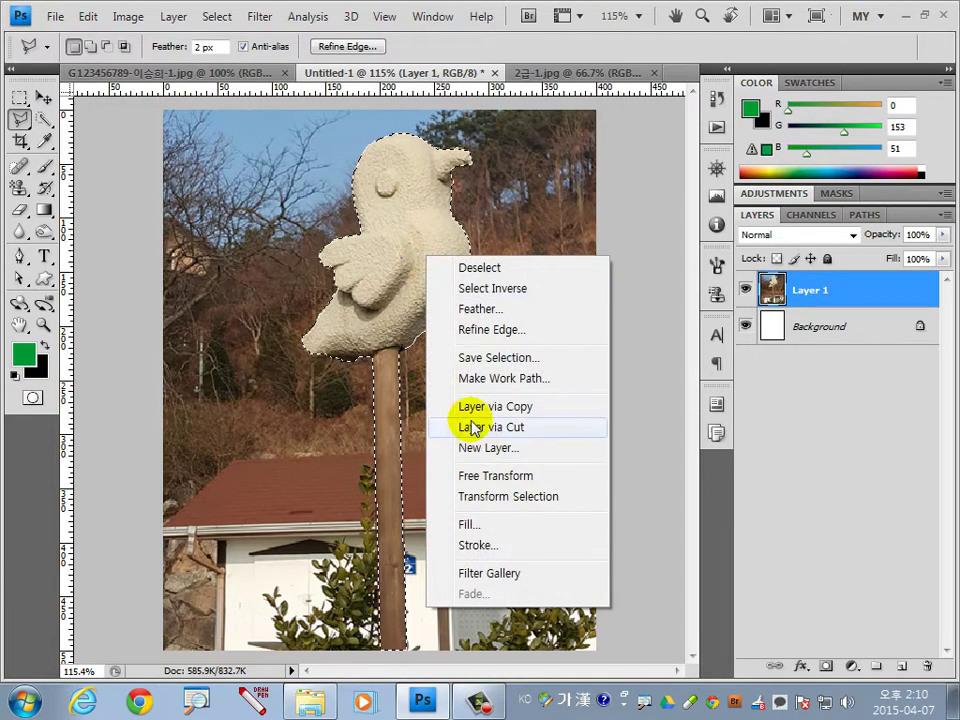
left_click(540, 408)
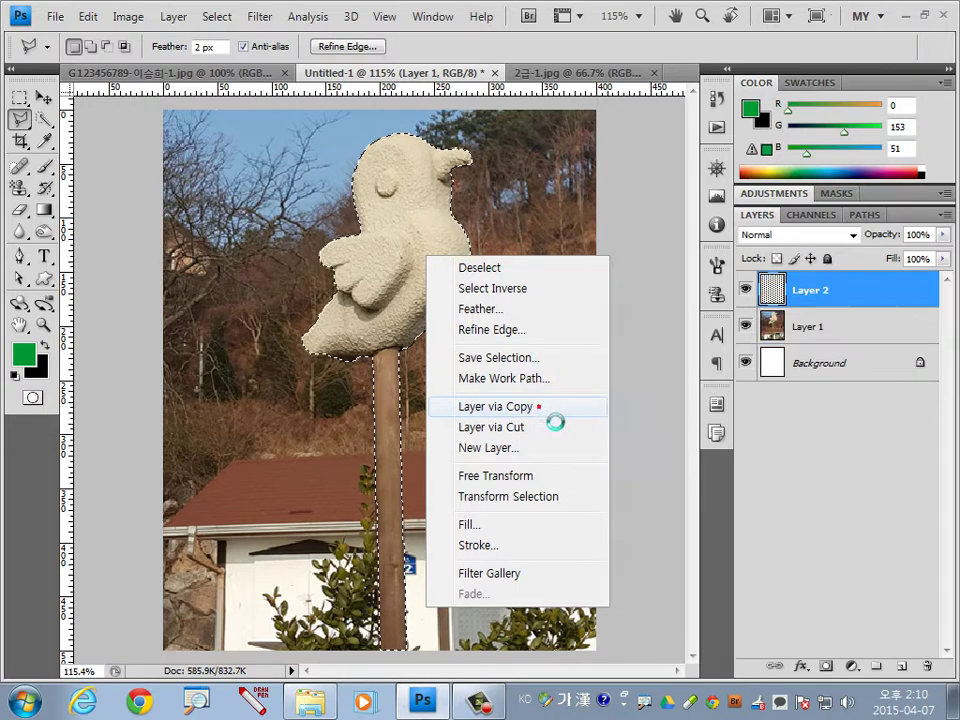
left_click(745, 289, "alt")
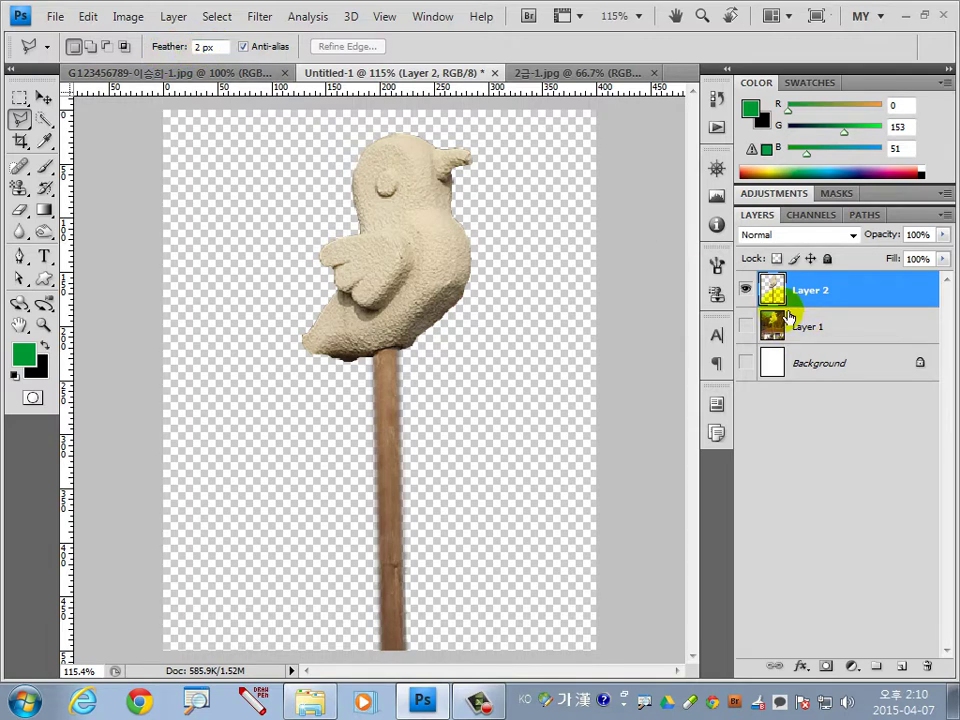
Undo the layer copy and set the selection Feather to 0 px.
key("ctrl+z")
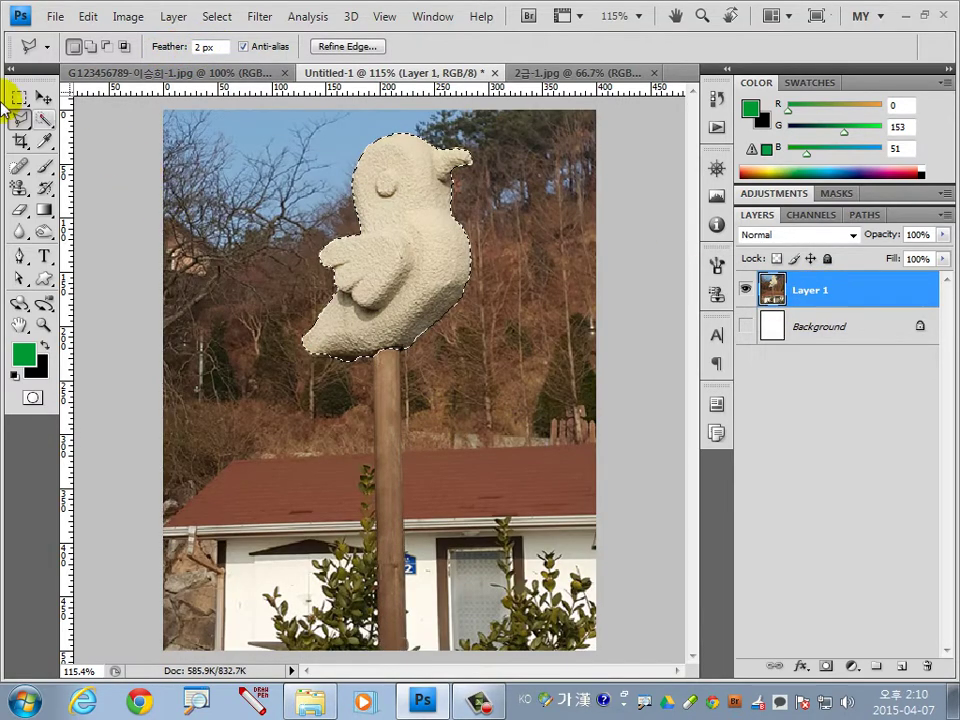
left_click_drag(170, 46, 135, 45)
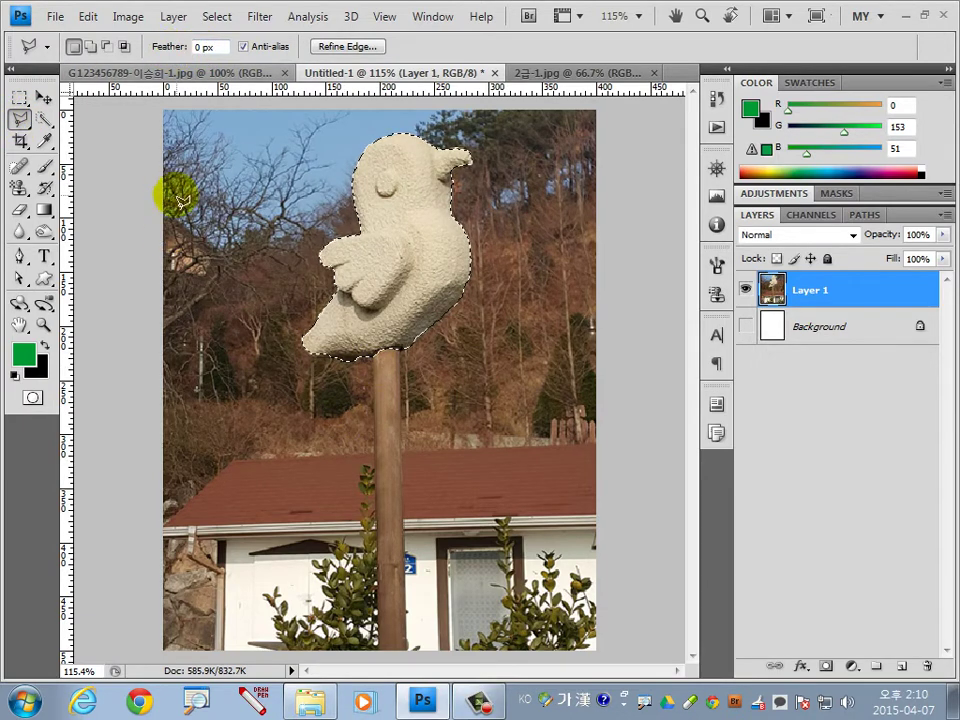
left_click(19, 97)
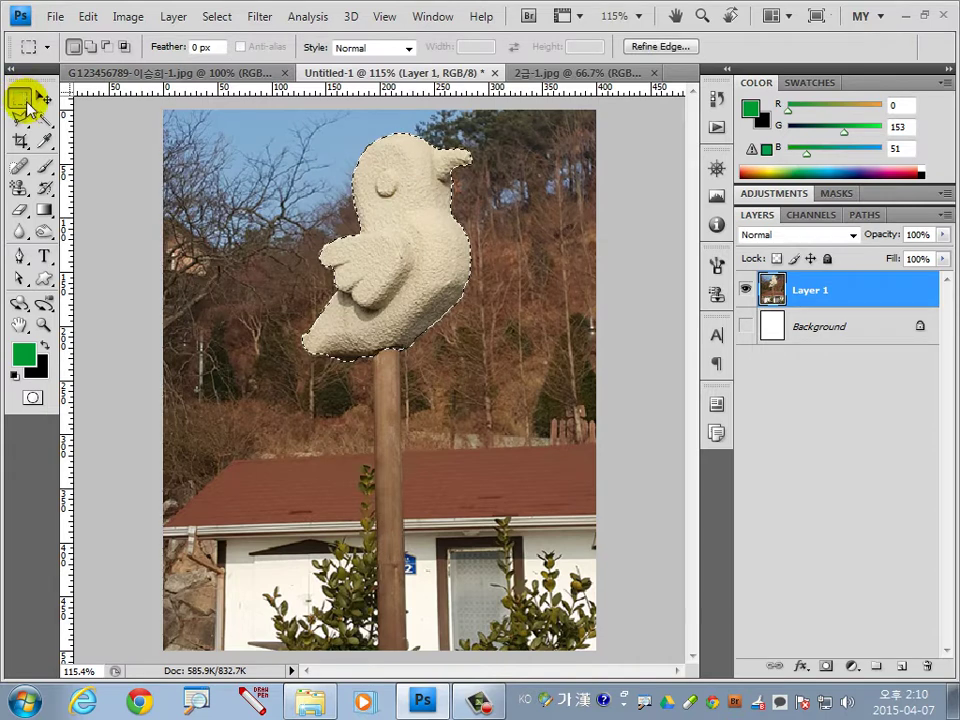
left_click(19, 117)
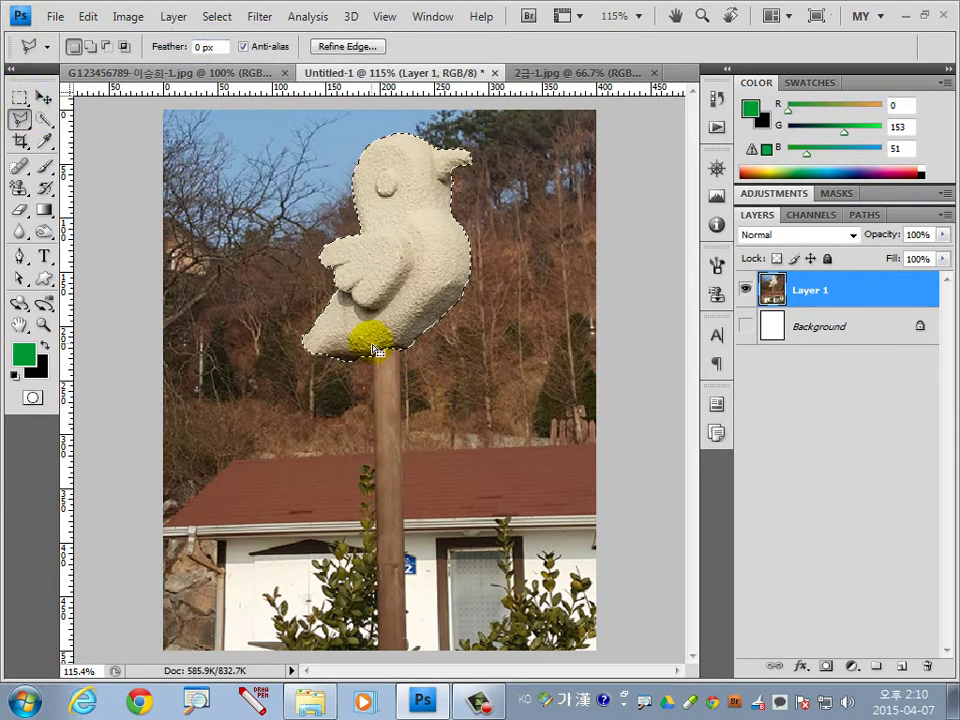
Shift-add the pole to the bird selection and copy both to Layer 2 with Ctrl+J.
key("shift")
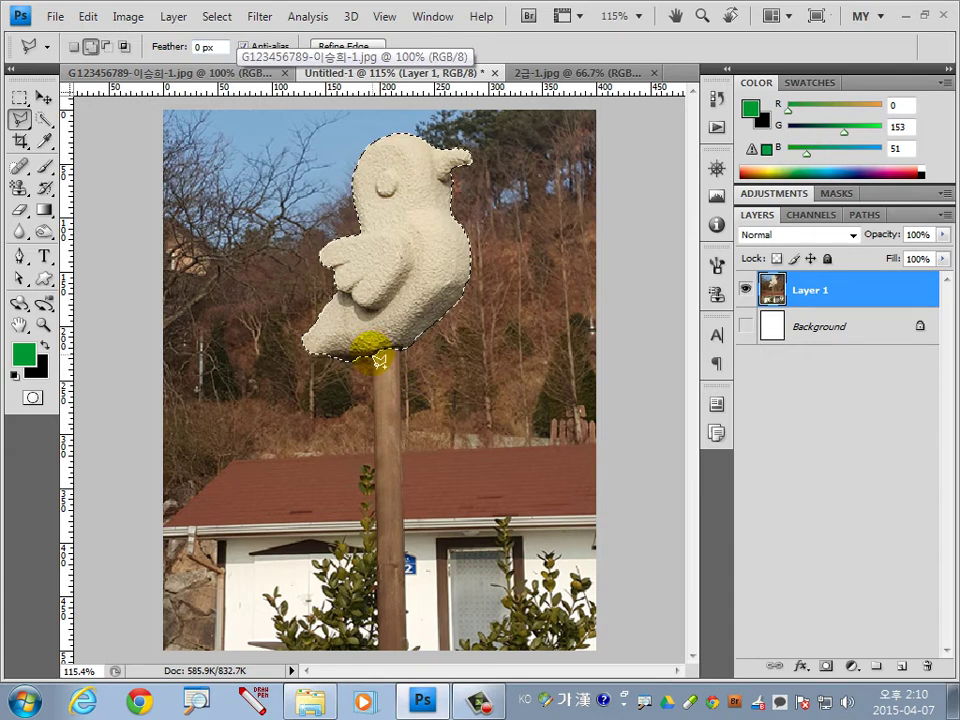
left_click(374, 352)
left_click(379, 654)
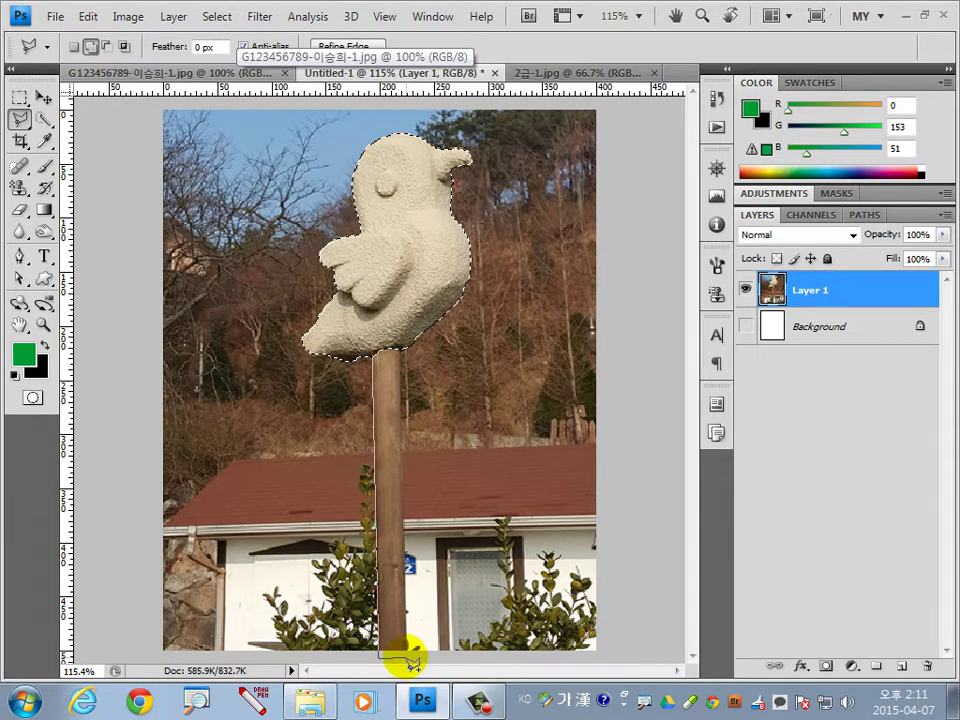
left_click(407, 656)
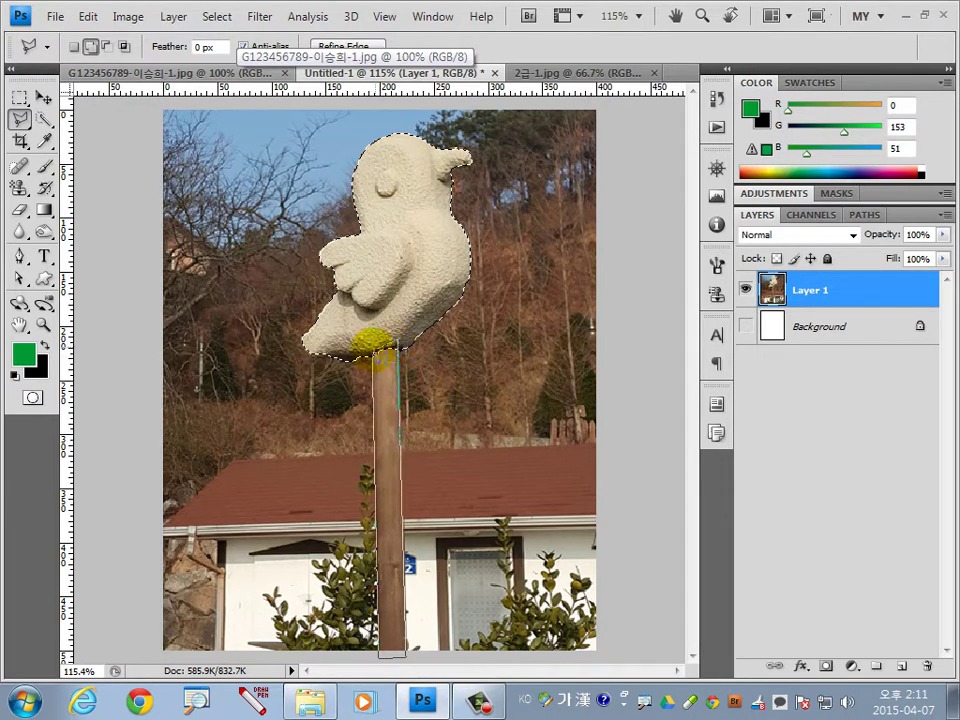
left_click(370, 350)
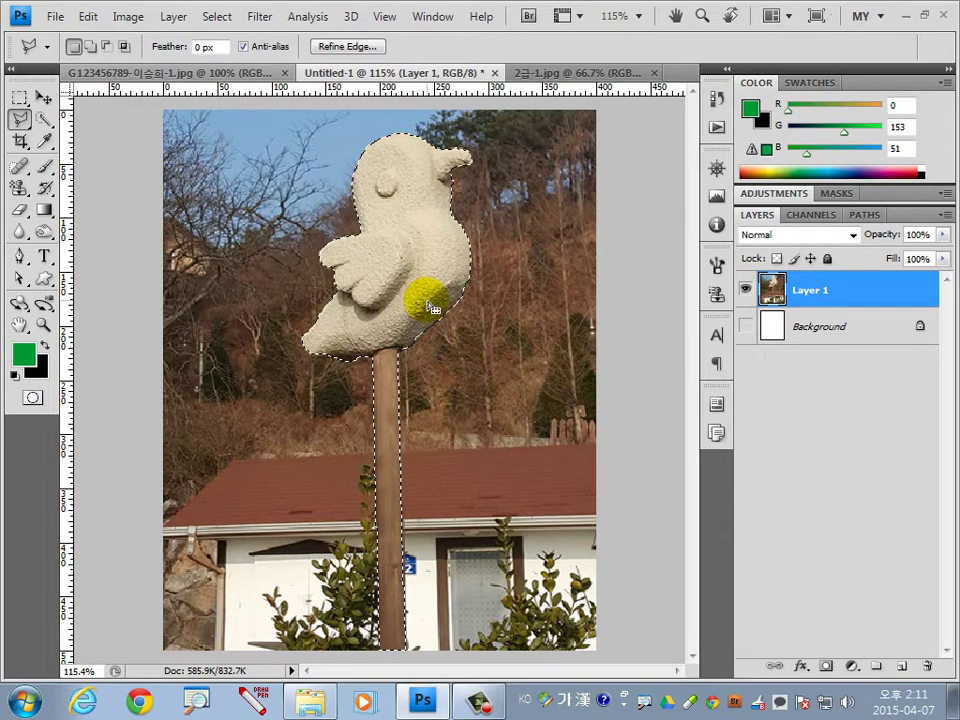
key("ctrl+j")
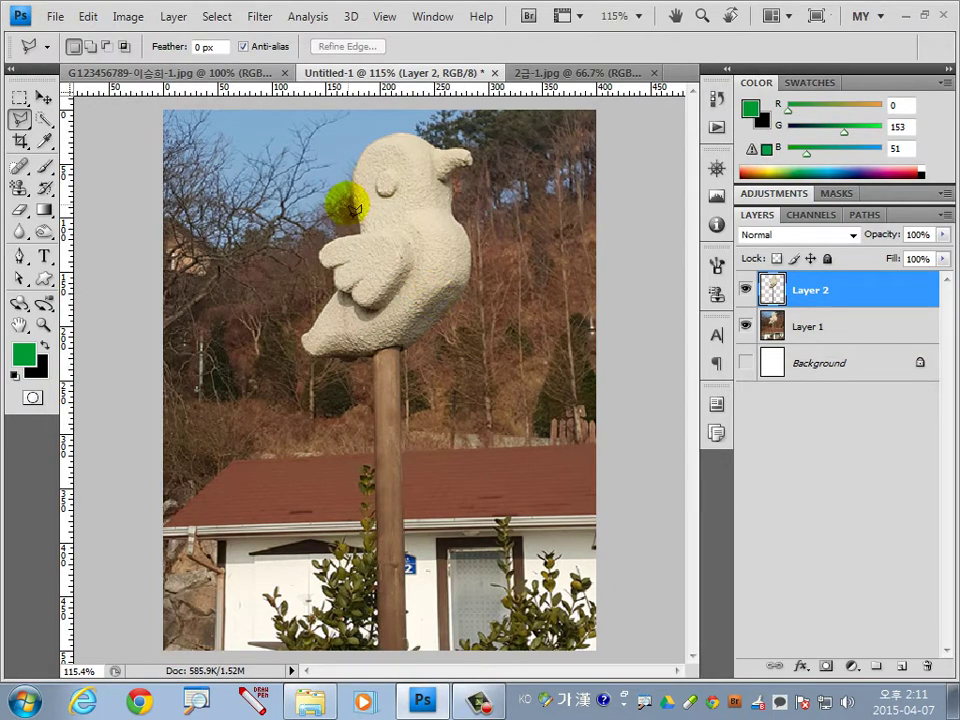
Flip the copied bird and pole horizontally.
left_click(88, 17)
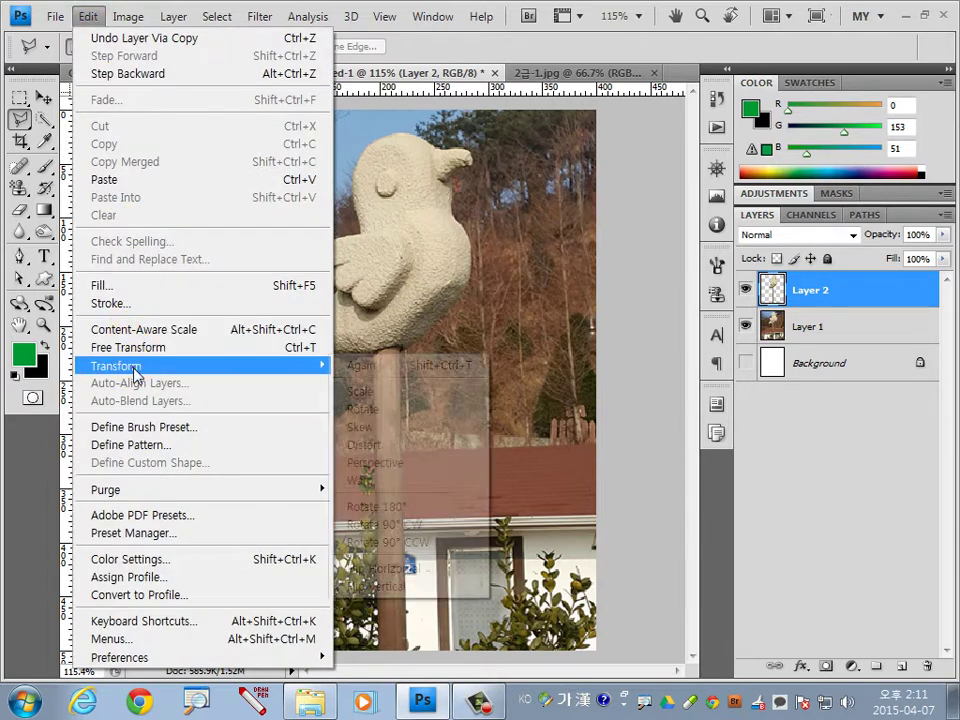
mouse_move(130, 366)
left_click(420, 568)
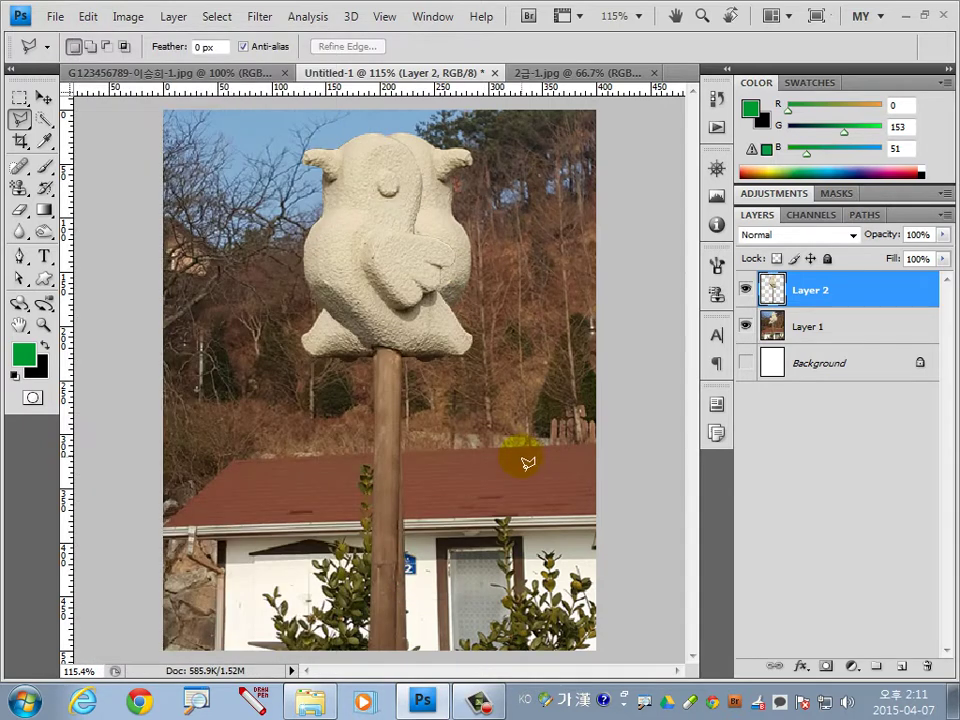
Scale the copy to about 52.6% and place it at the lower left.
key("ctrl+t")
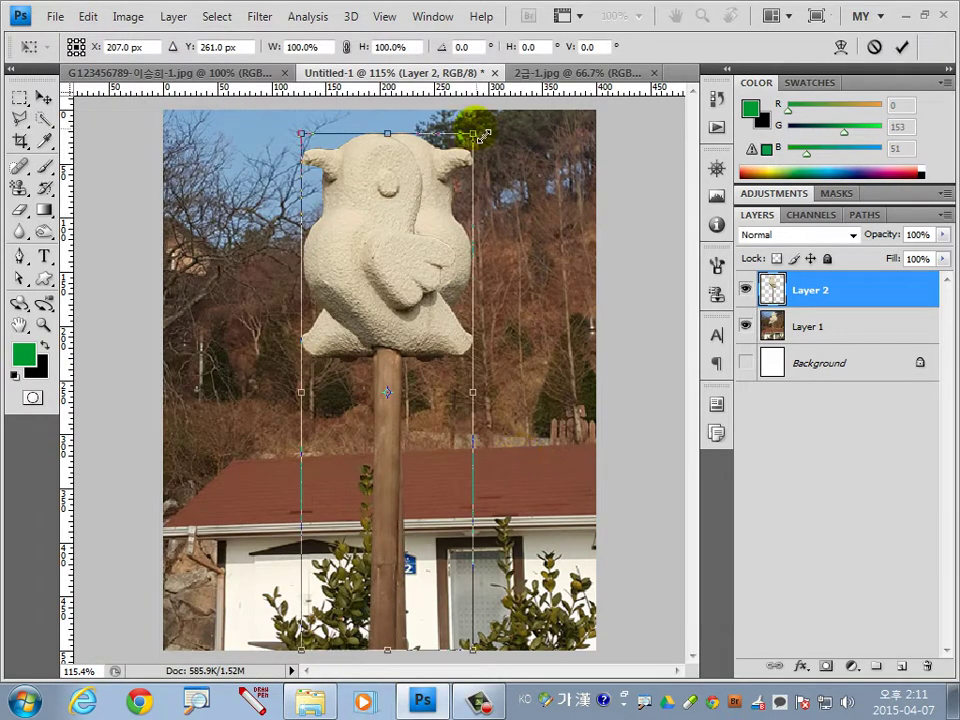
left_click_drag(483, 135, 322, 370)
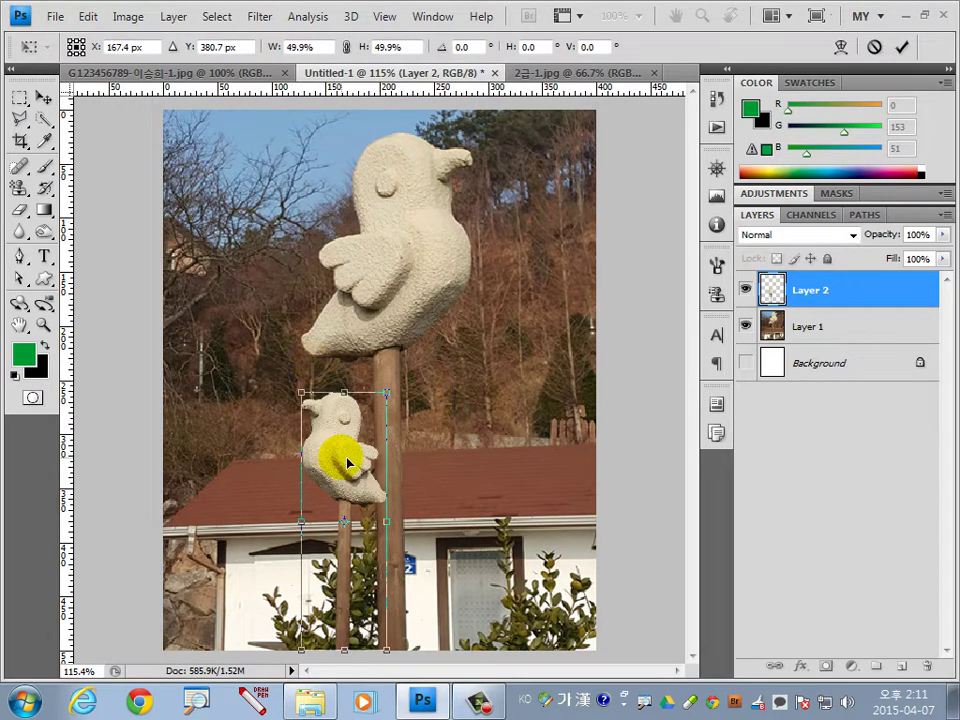
left_click_drag(349, 461, 281, 466)
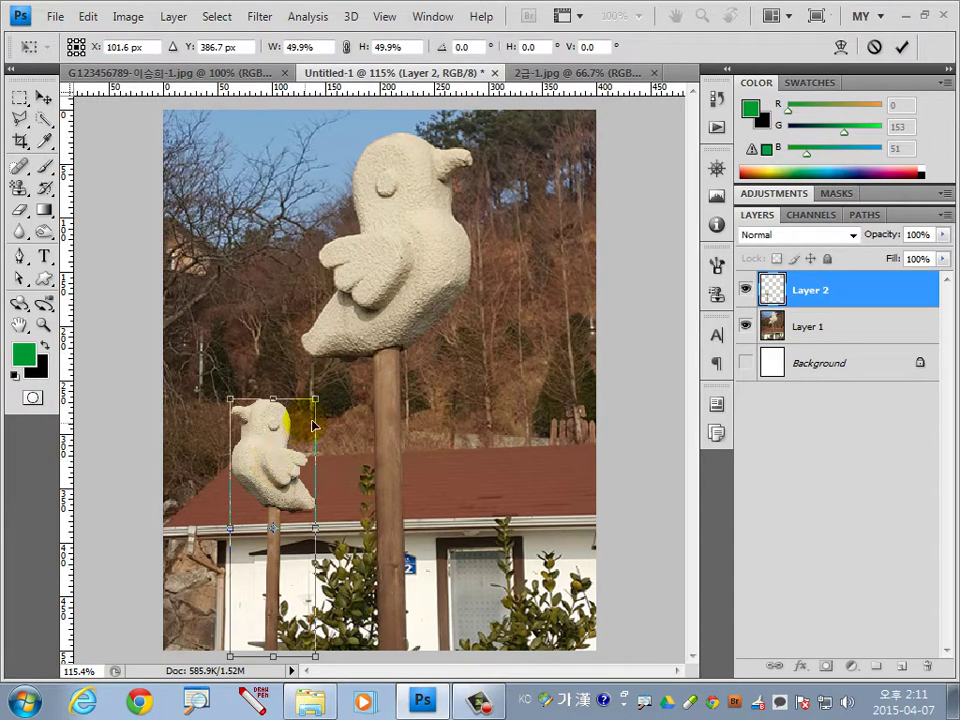
left_click_drag(324, 407, 330, 404)
left_click_drag(276, 442, 285, 467)
key("Return")
key("l")
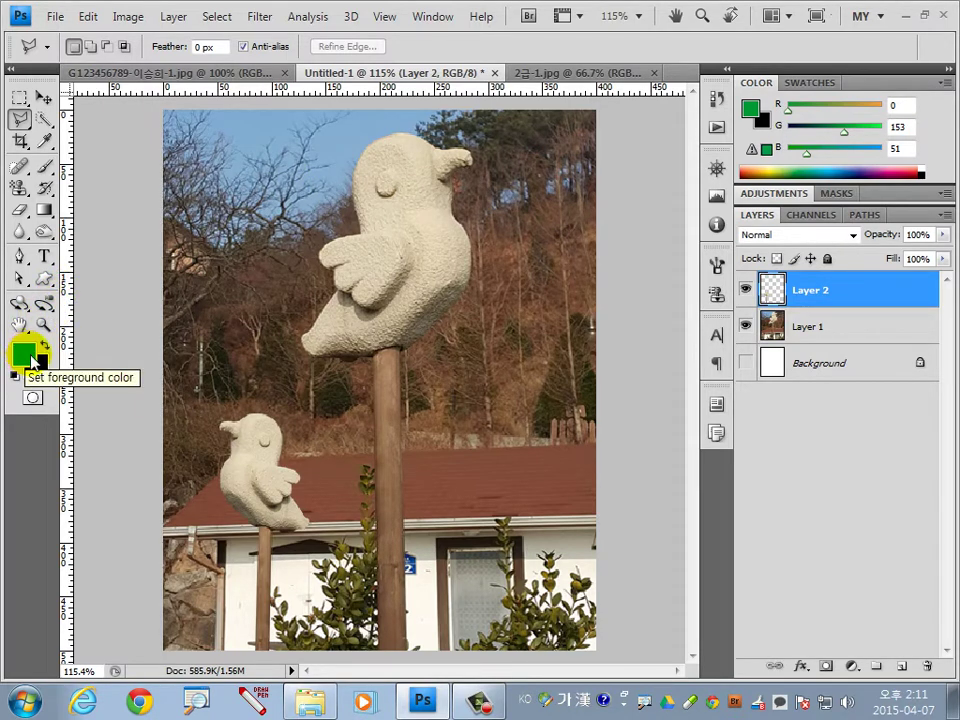
left_click(24, 355)
left_click(545, 490)
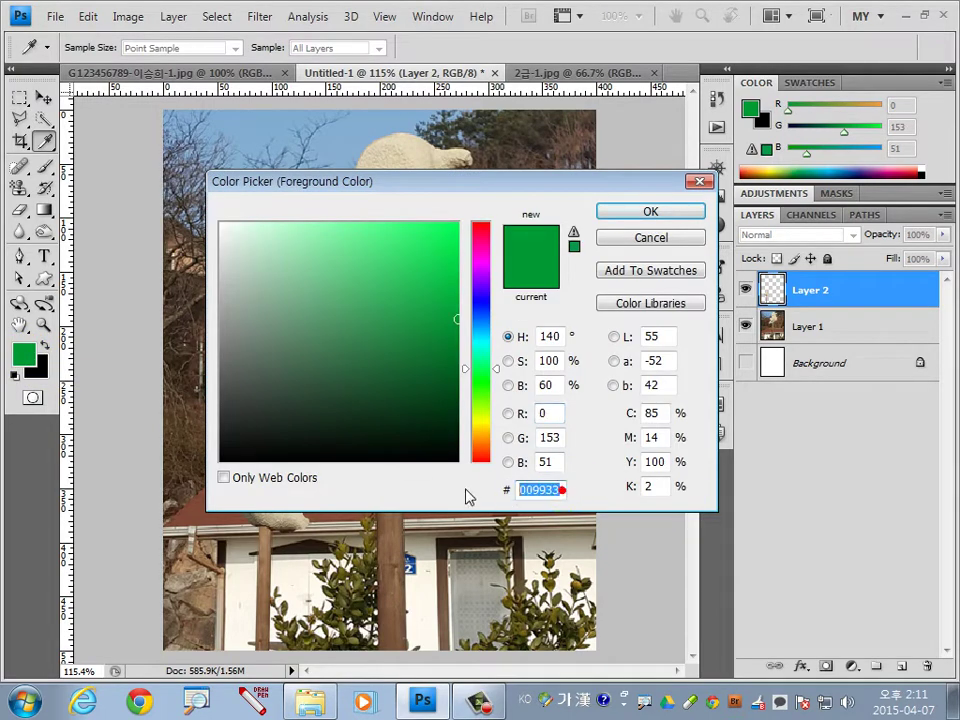
type("333333")
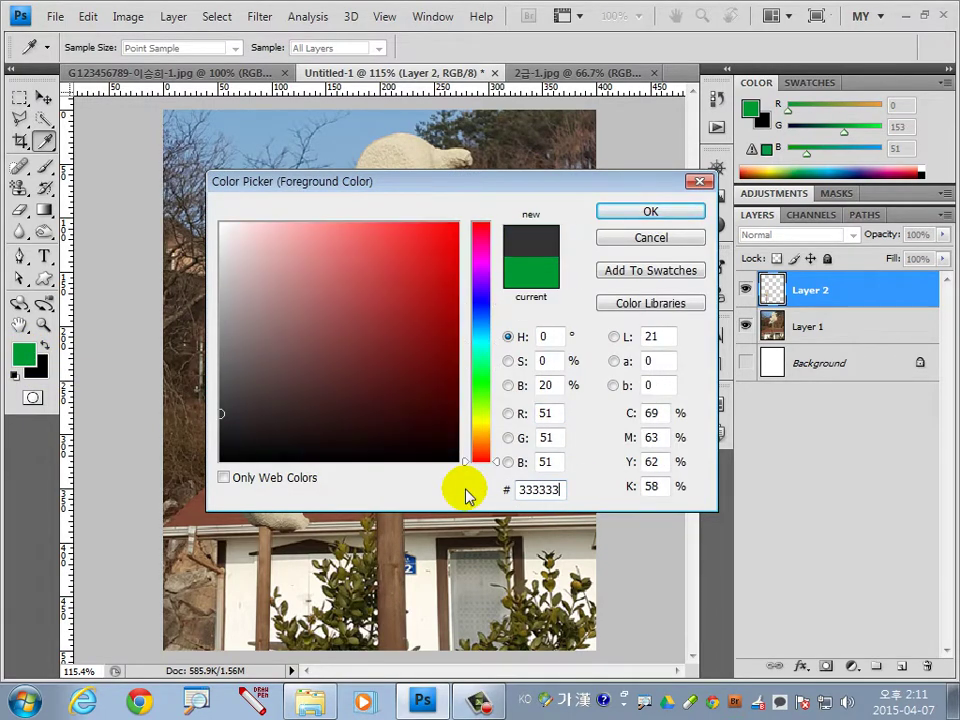
left_click(700, 213)
key("l")
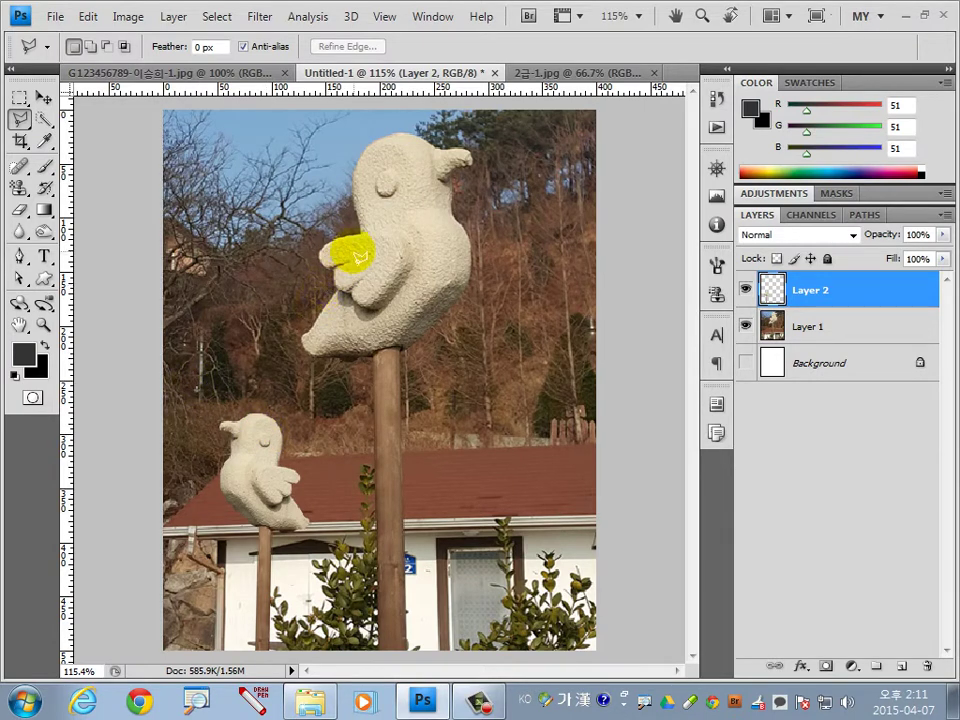
left_click(44, 278)
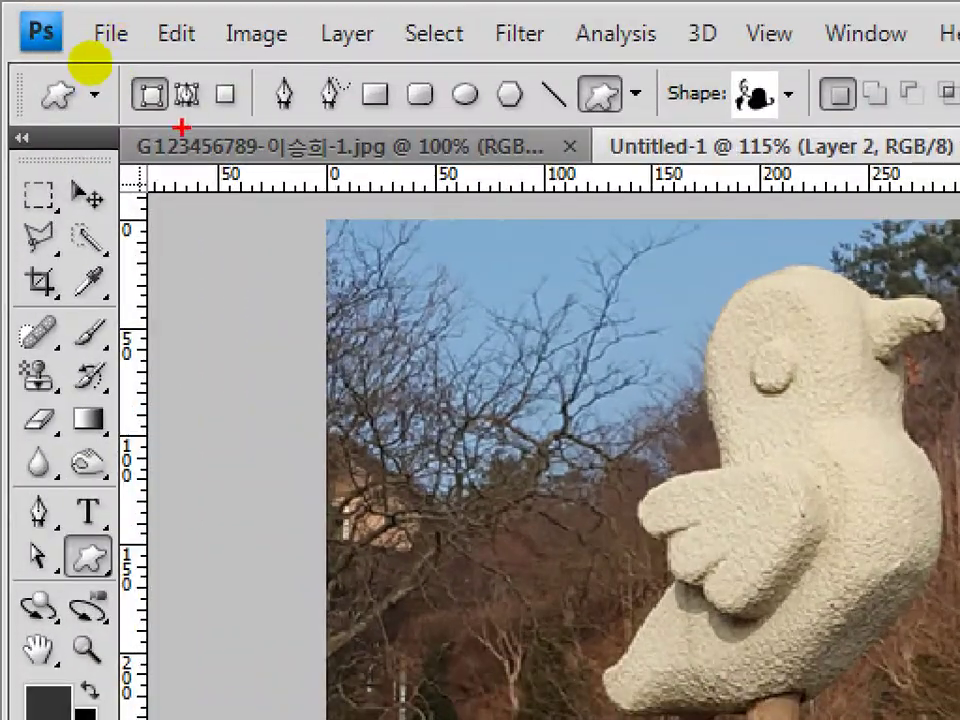
left_click_drag(90, 61, 68, 60)
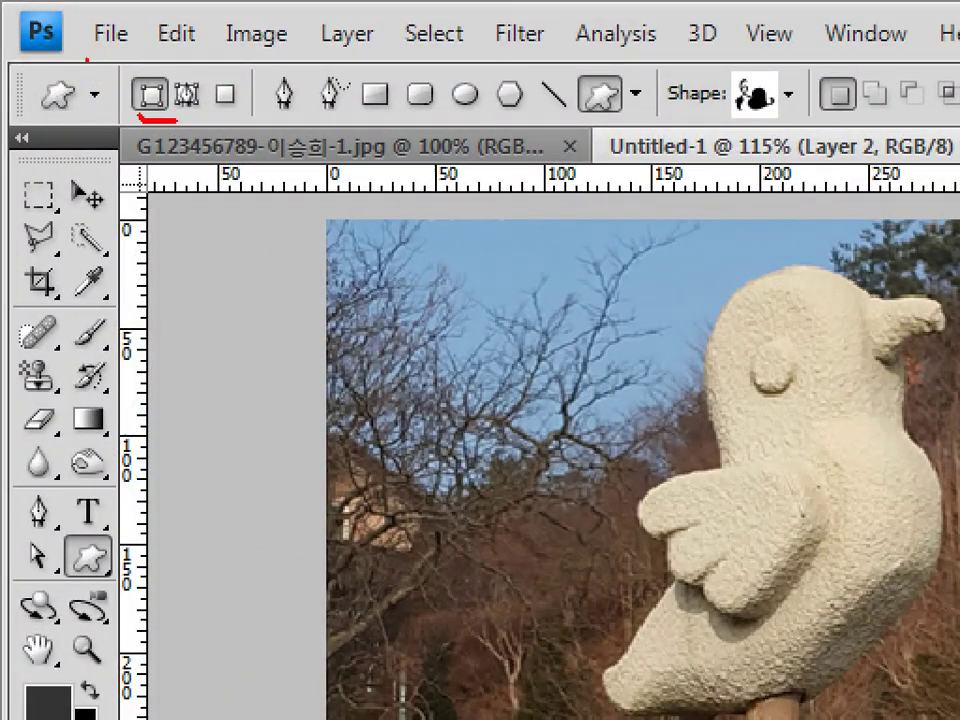
mouse_move(150, 74)
left_mouse_down()
mouse_move(140, 76)
mouse_move(186, 100)
mouse_move(178, 118)
mouse_move(242, 104)
mouse_move(214, 100)
mouse_move(250, 110)
left_mouse_up()
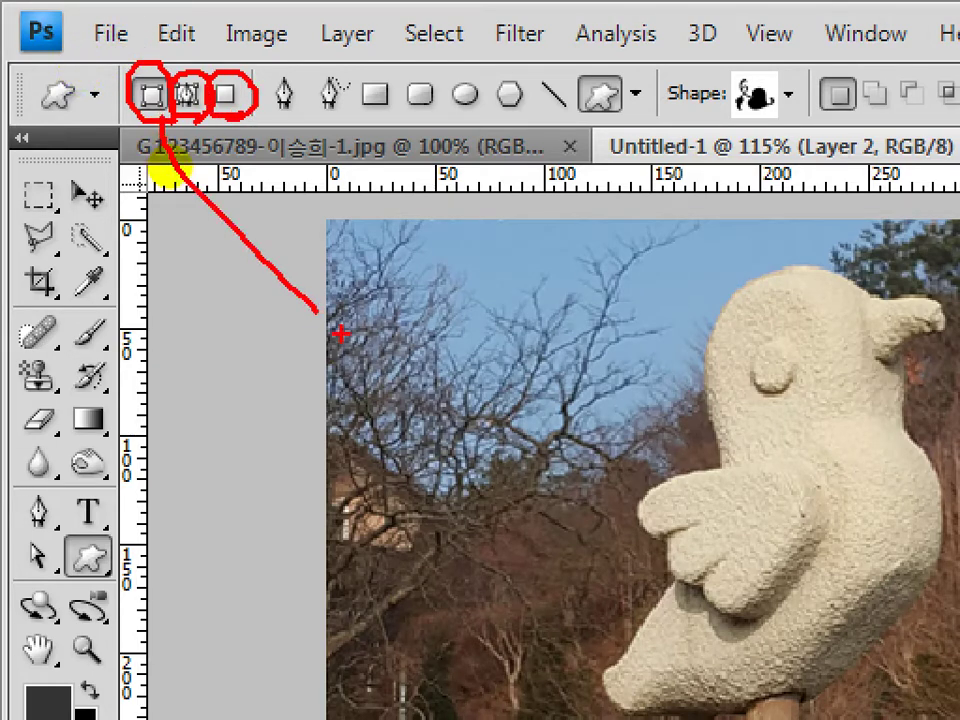
mouse_move(428, 268)
left_mouse_down()
mouse_move(405, 385)
mouse_move(504, 332)
mouse_move(561, 343)
mouse_move(597, 330)
mouse_move(657, 388)
left_mouse_up()
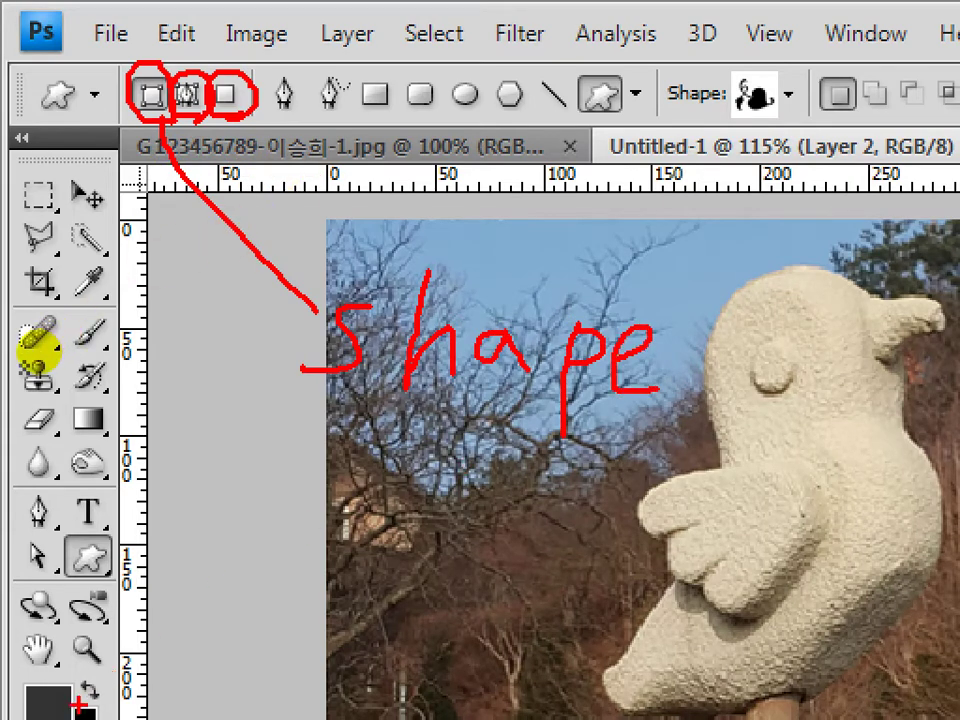
left_click_drag(65, 705, 320, 547)
left_click_drag(402, 457, 370, 582)
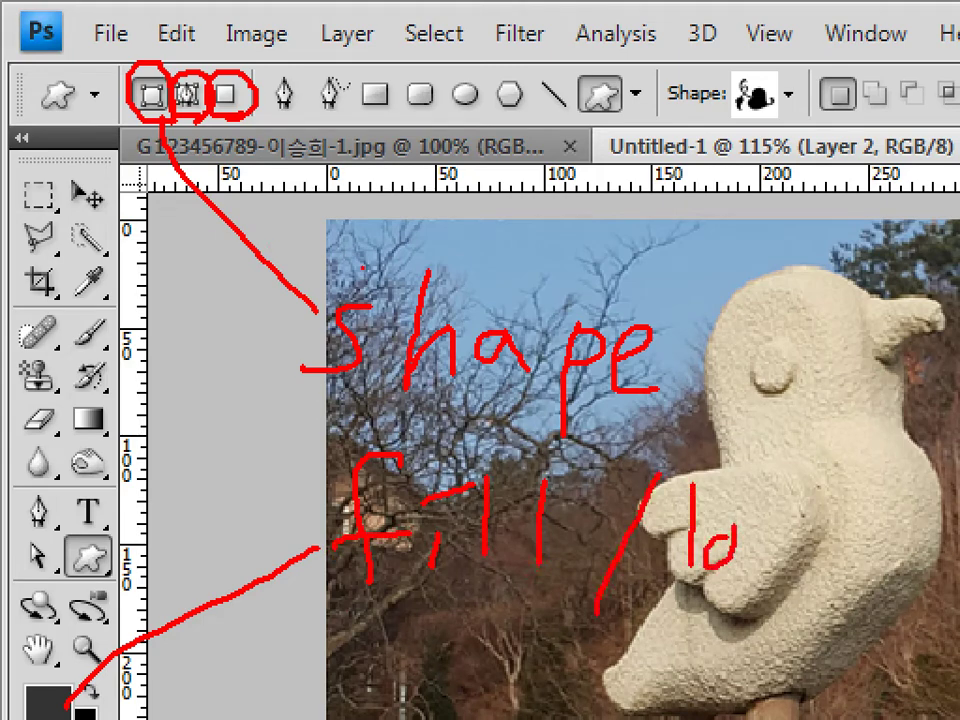
left_click_drag(845, 520, 880, 620)
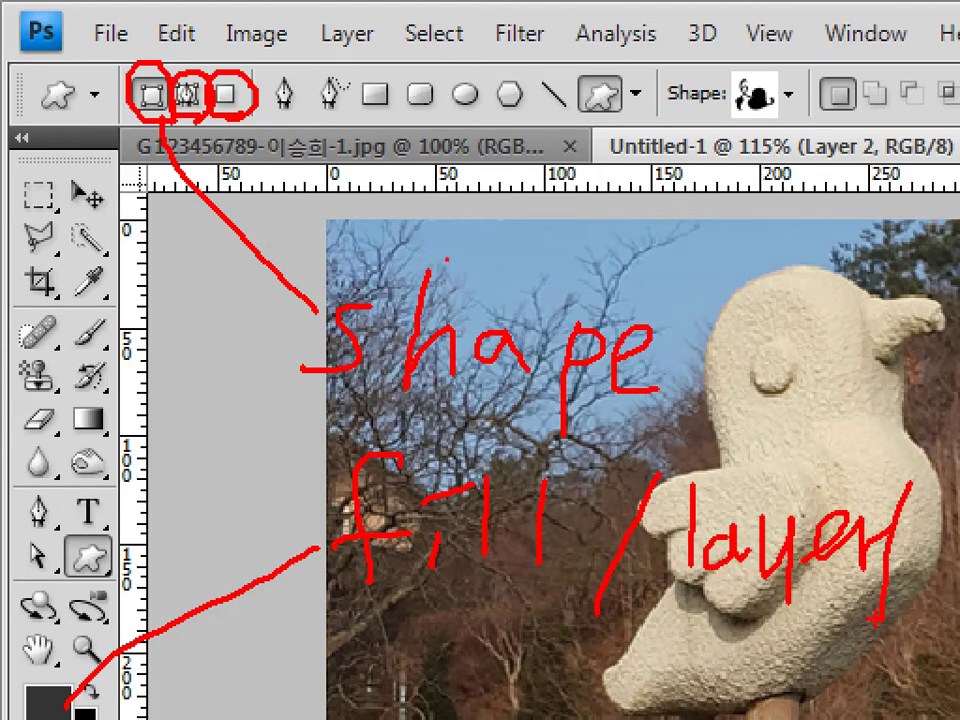
mouse_move(530, 642)
left_mouse_down()
mouse_move(556, 662)
mouse_move(590, 660)
mouse_move(655, 628)
mouse_move(702, 678)
left_mouse_up()
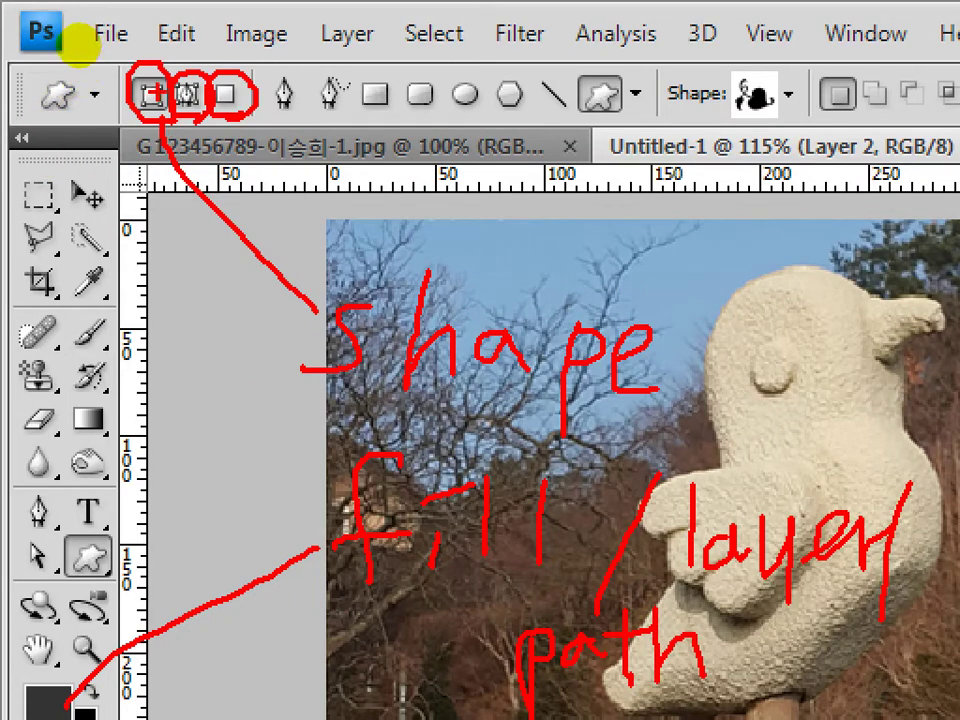
key("Escape")
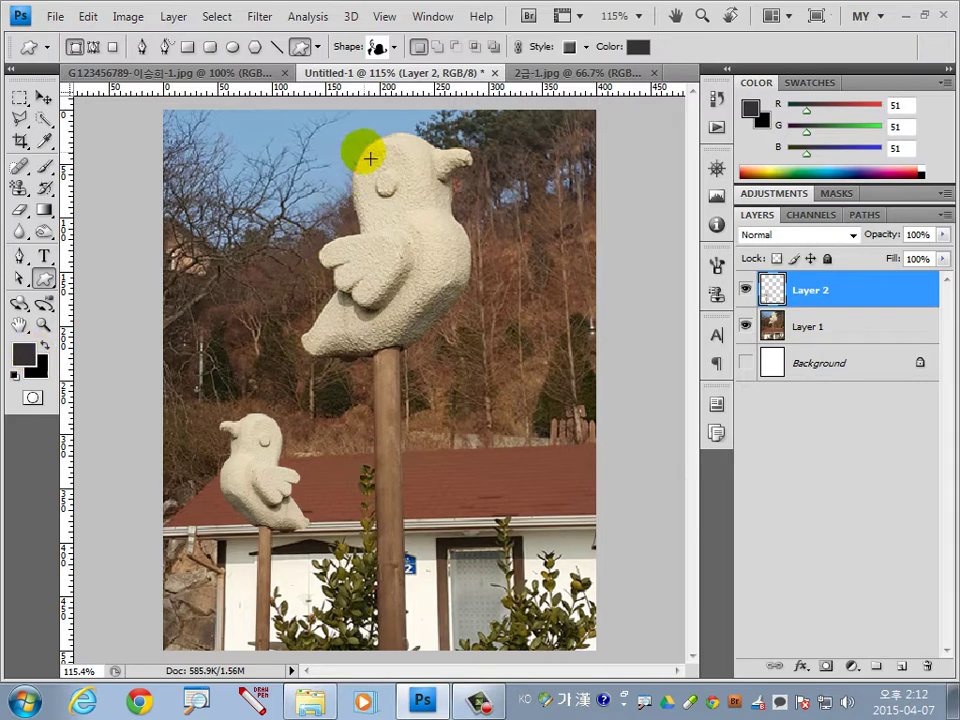
Draw a flying-bird custom shape beside the large sculpture.
left_click(394, 47)
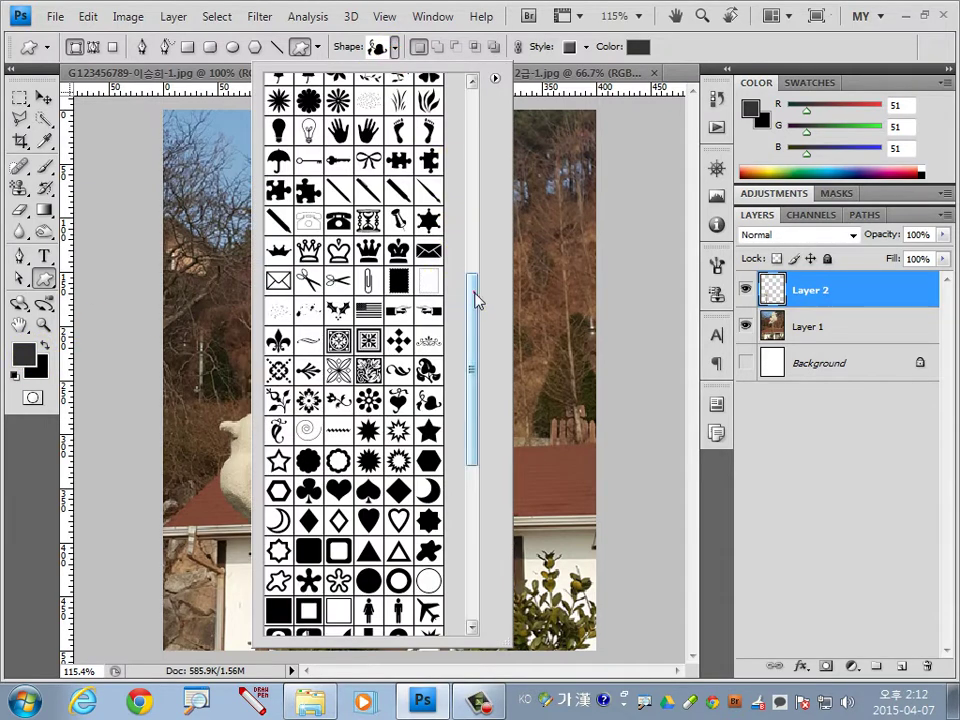
left_click_drag(476, 300, 487, 95)
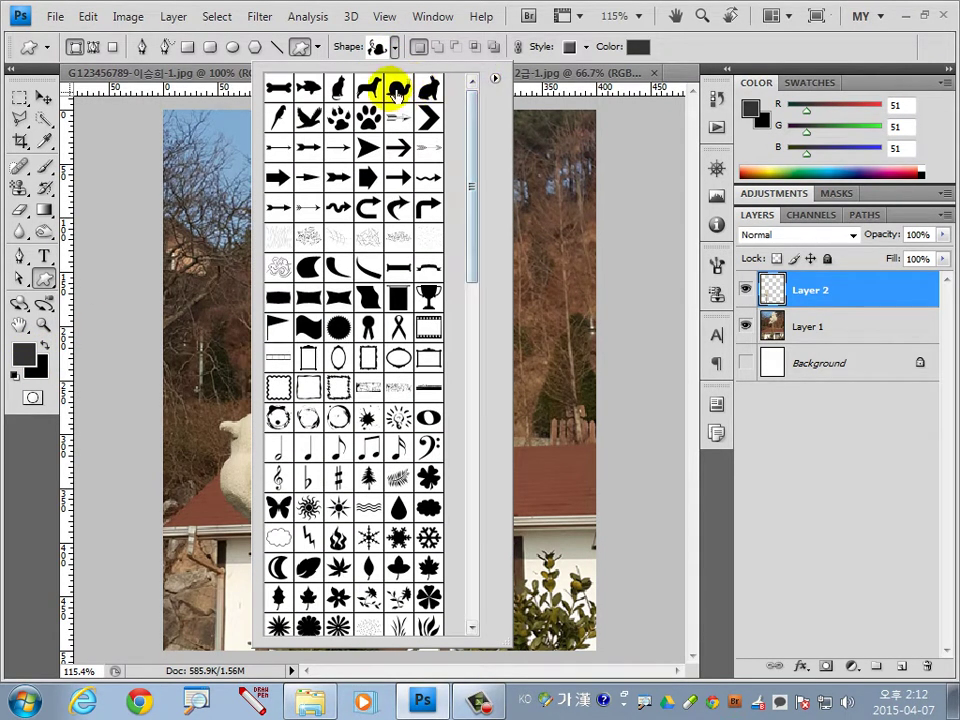
left_click(304, 118)
double_click(304, 118)
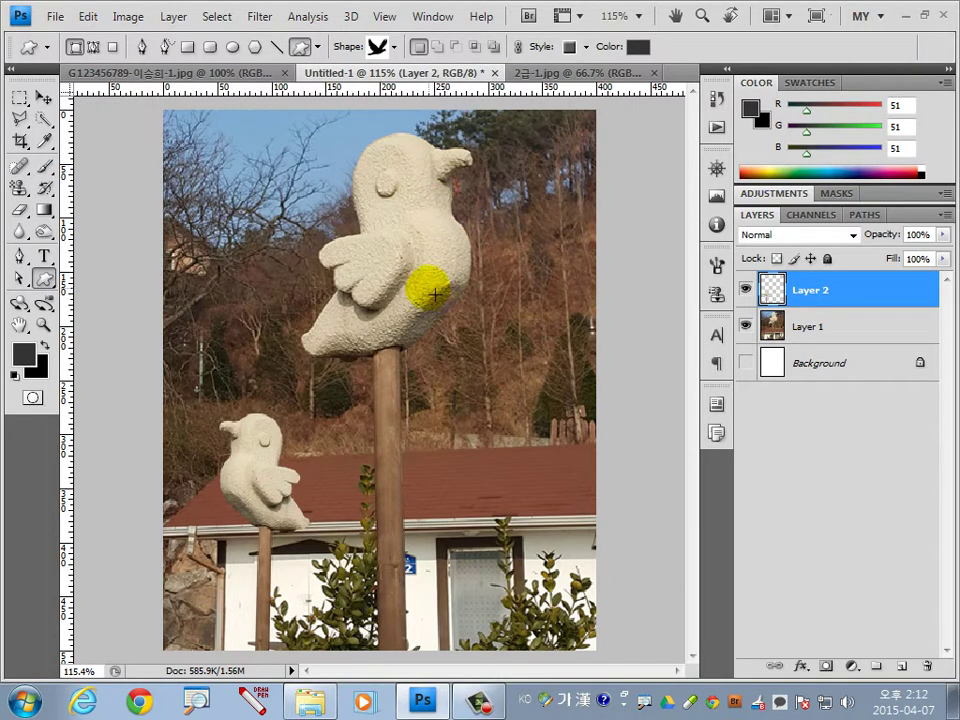
left_click_drag(435, 292, 514, 368)
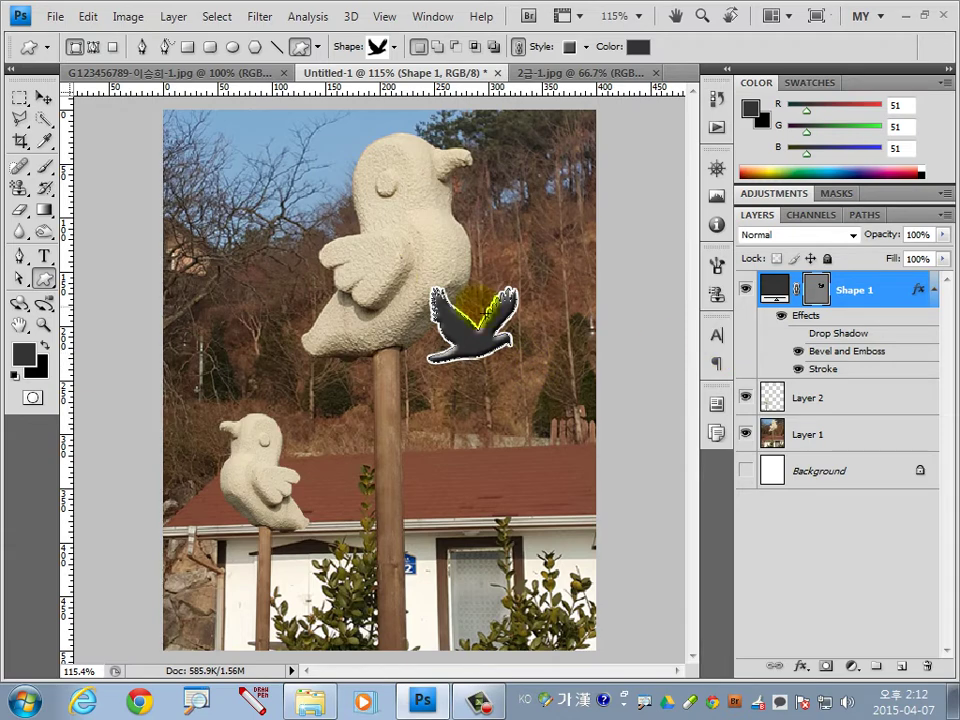
Flip the bird shape path horizontally.
left_click(87, 18)
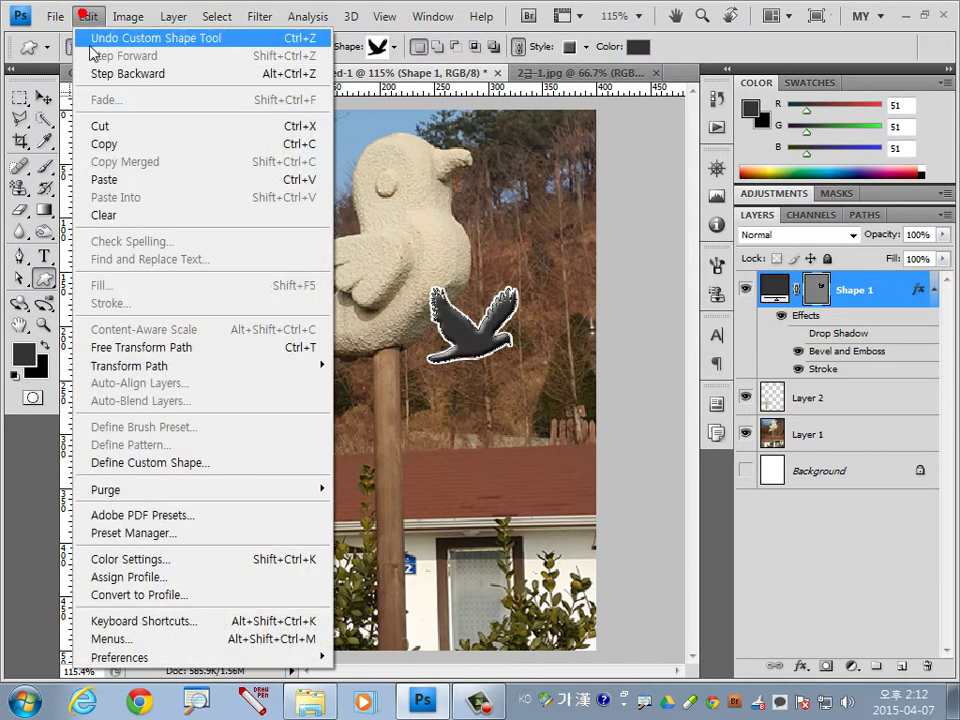
left_click(155, 366)
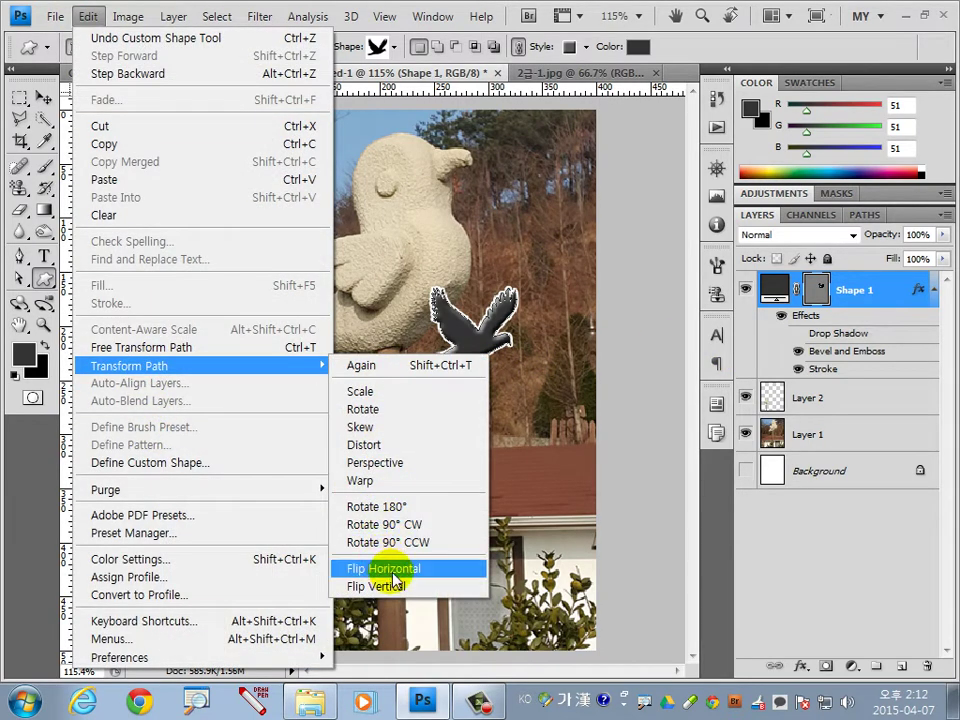
left_click(369, 568)
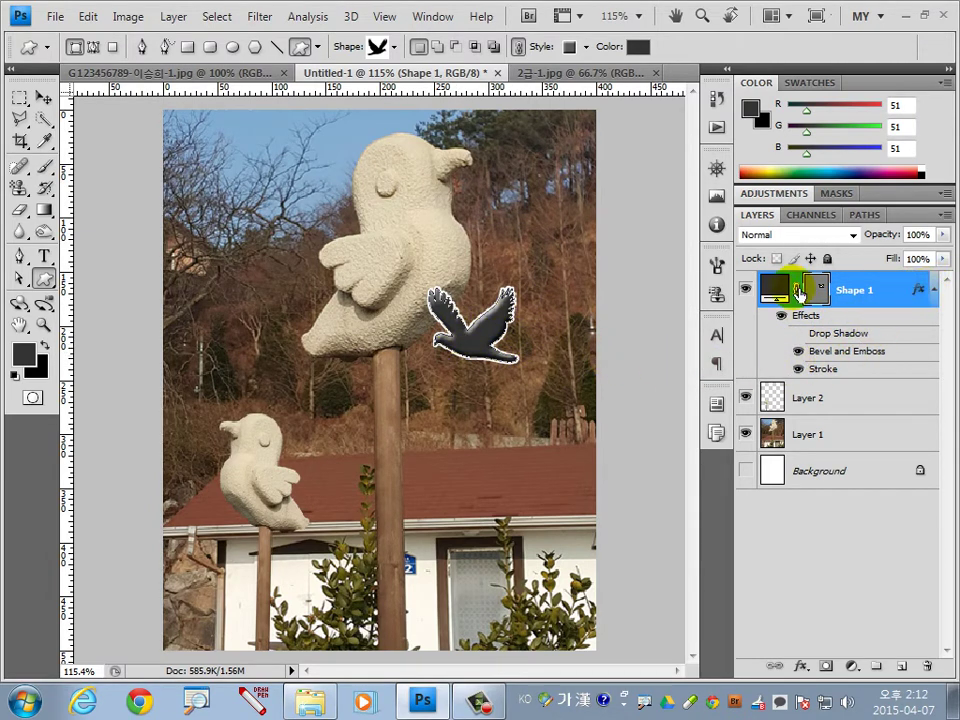
In Shape 1's layer style, turn off Bevel and Emboss and add Outer Glow.
double_click(919, 292)
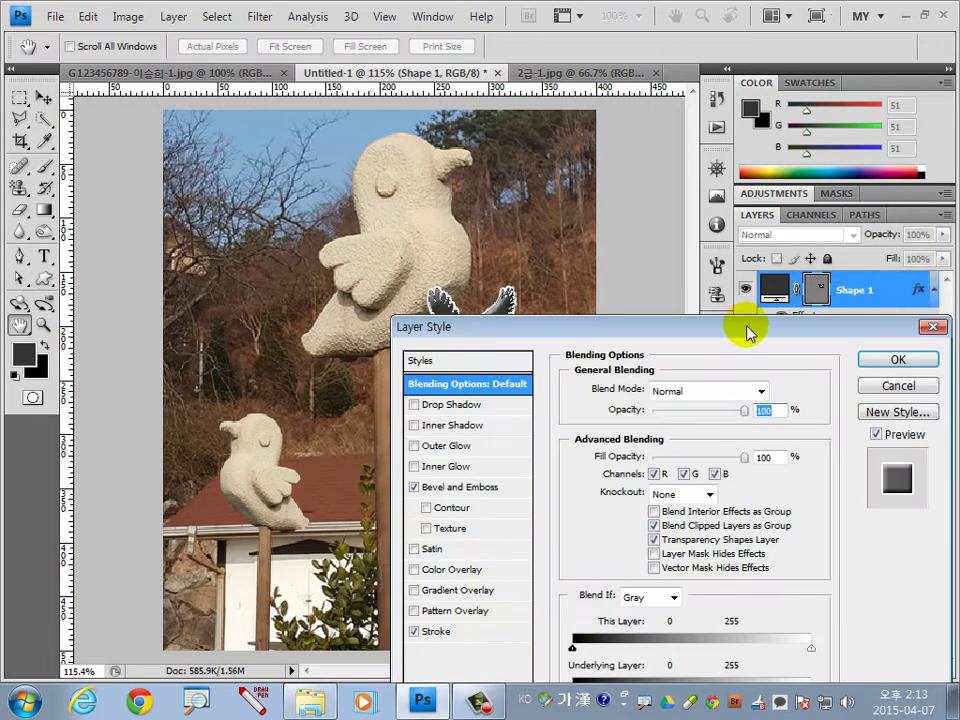
left_click_drag(748, 333, 765, 181)
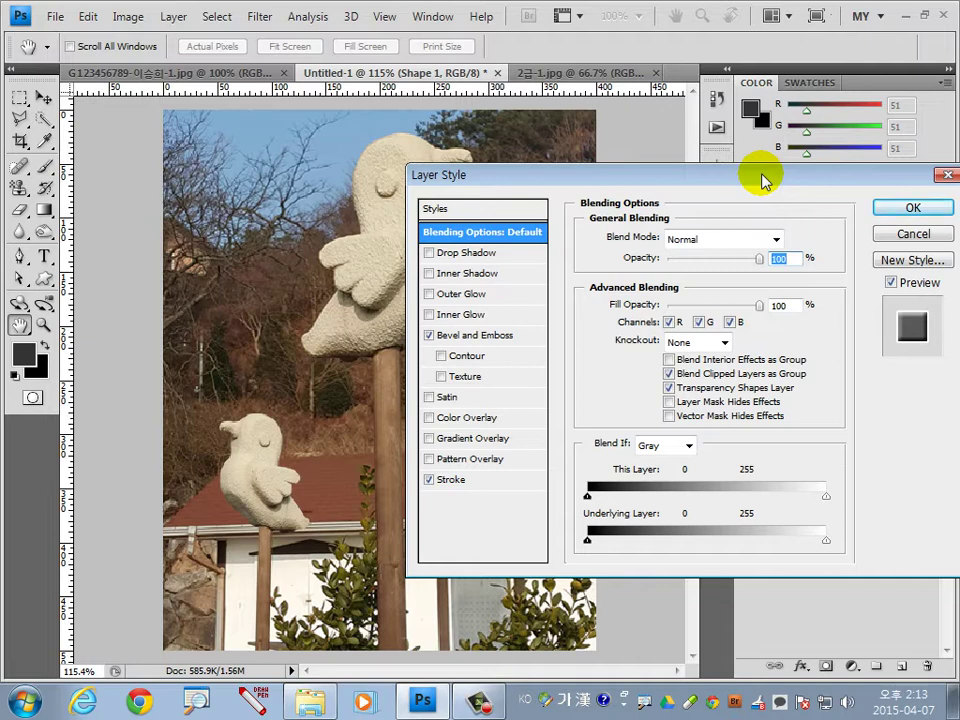
left_click(460, 335)
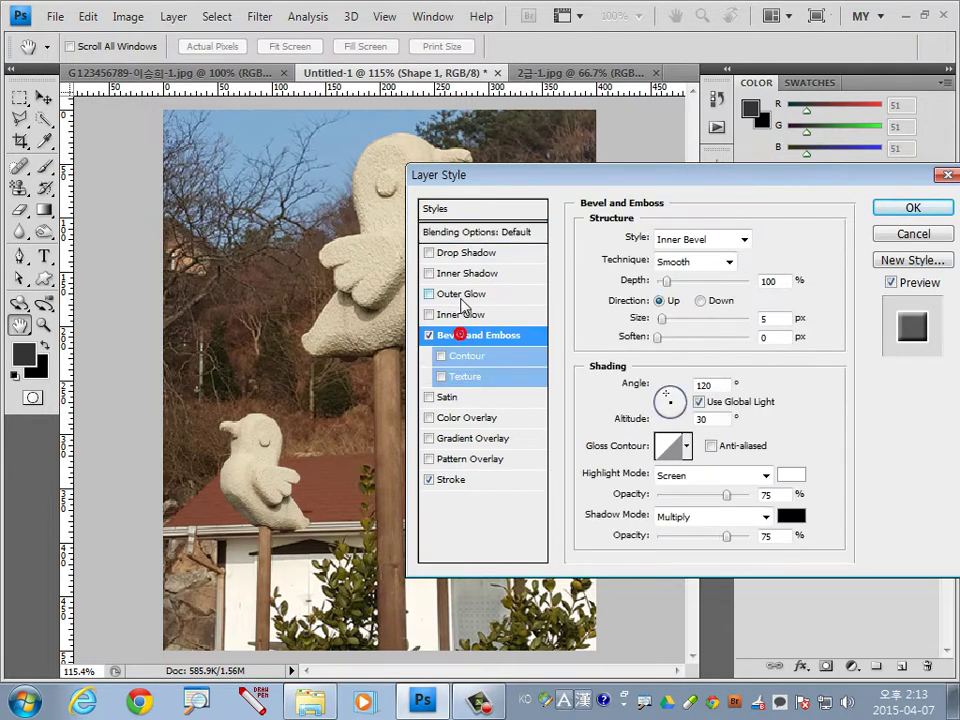
left_click(428, 335)
left_click(429, 294)
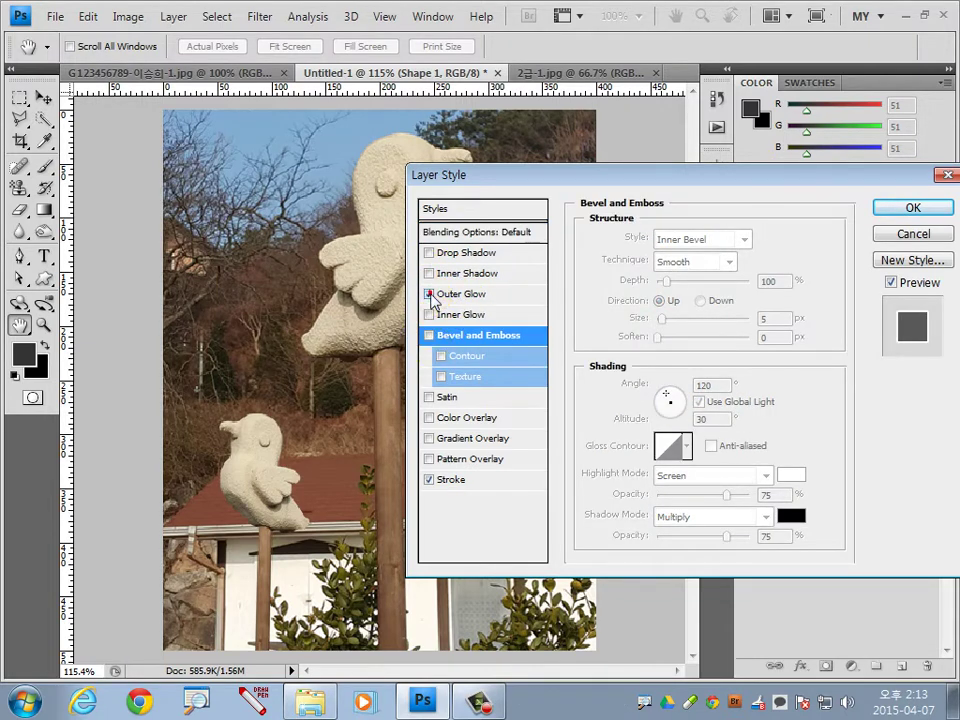
left_click(452, 479)
mouse_move(536, 175)
left_mouse_down()
mouse_move(638, 424)
mouse_move(565, 386)
left_mouse_up()
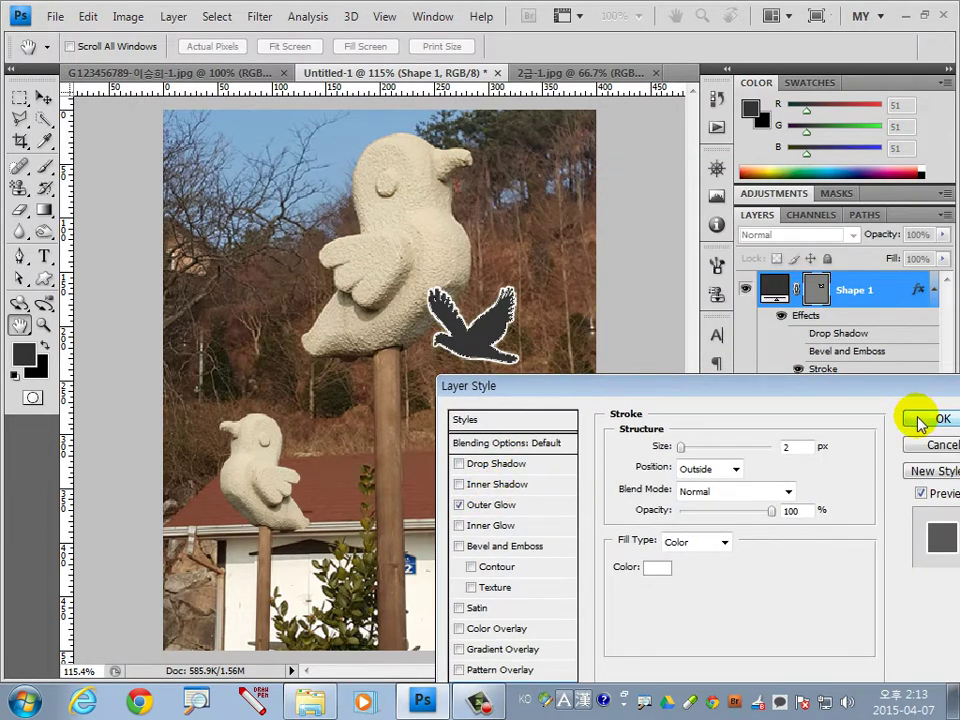
left_click(917, 419)
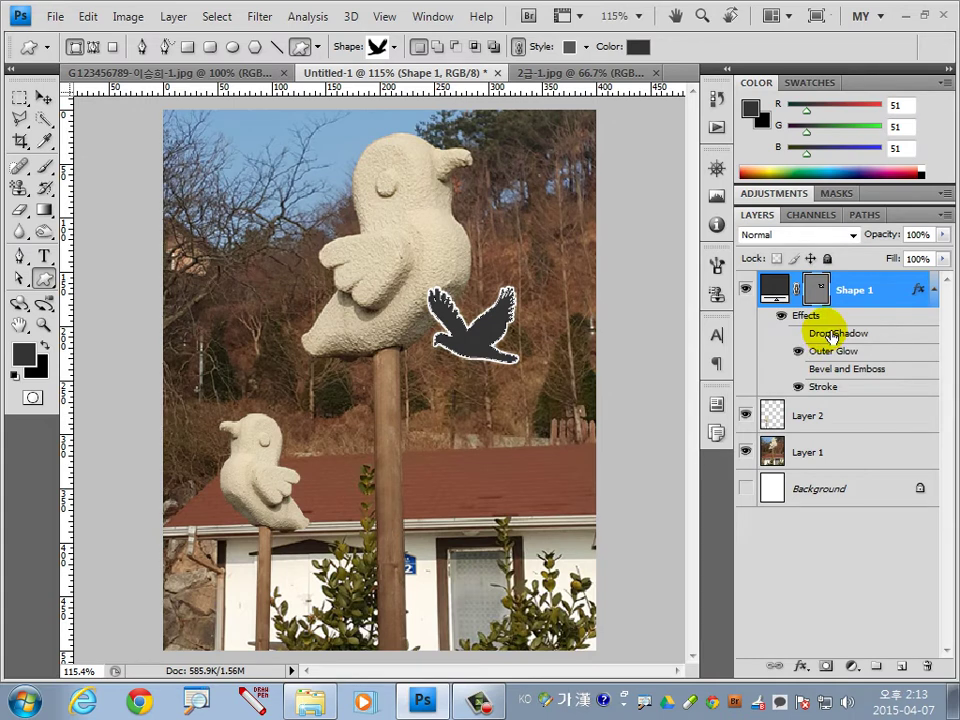
Hide the stroke and delete the Drop Shadow, Bevel and Emboss, and Stroke effects.
left_click(797, 386)
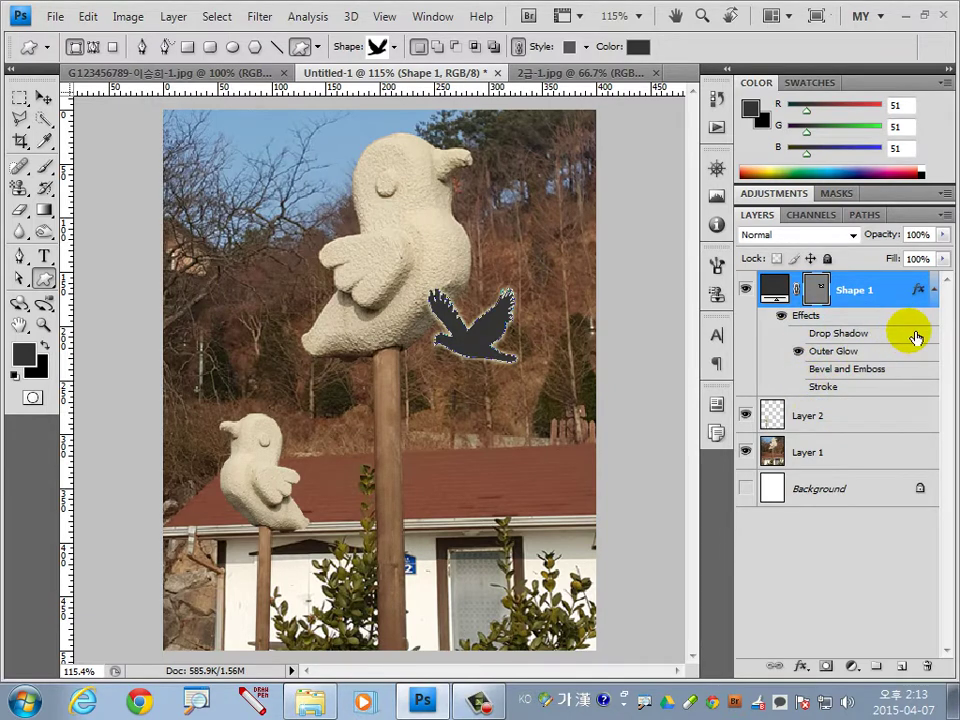
mouse_move(910, 333)
left_mouse_down()
mouse_move(953, 489)
mouse_move(928, 667)
left_mouse_up()
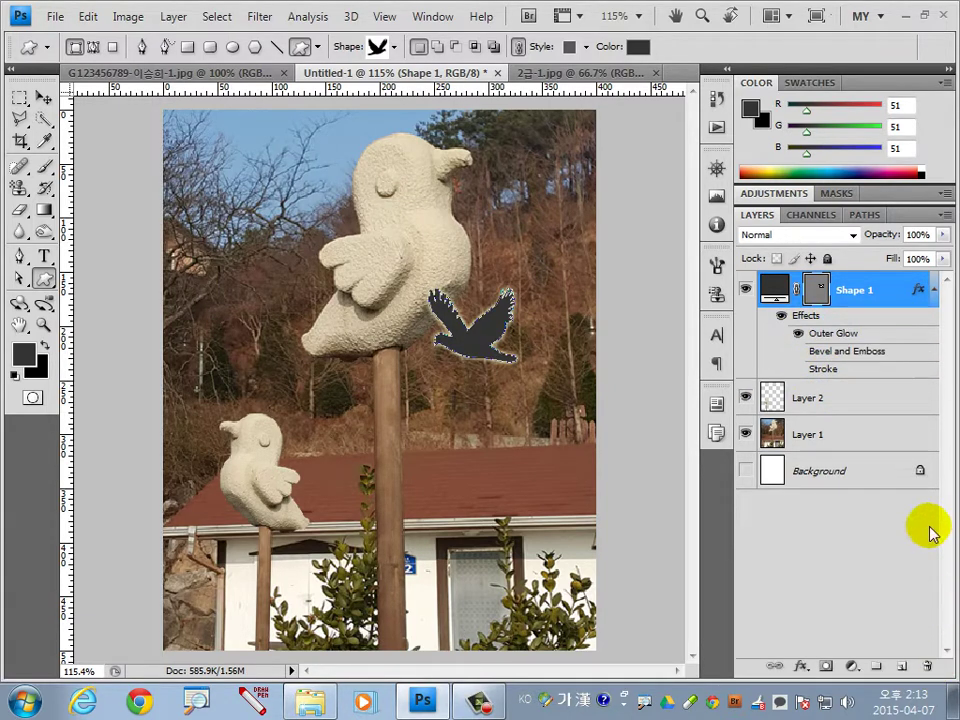
left_click_drag(888, 356, 928, 665)
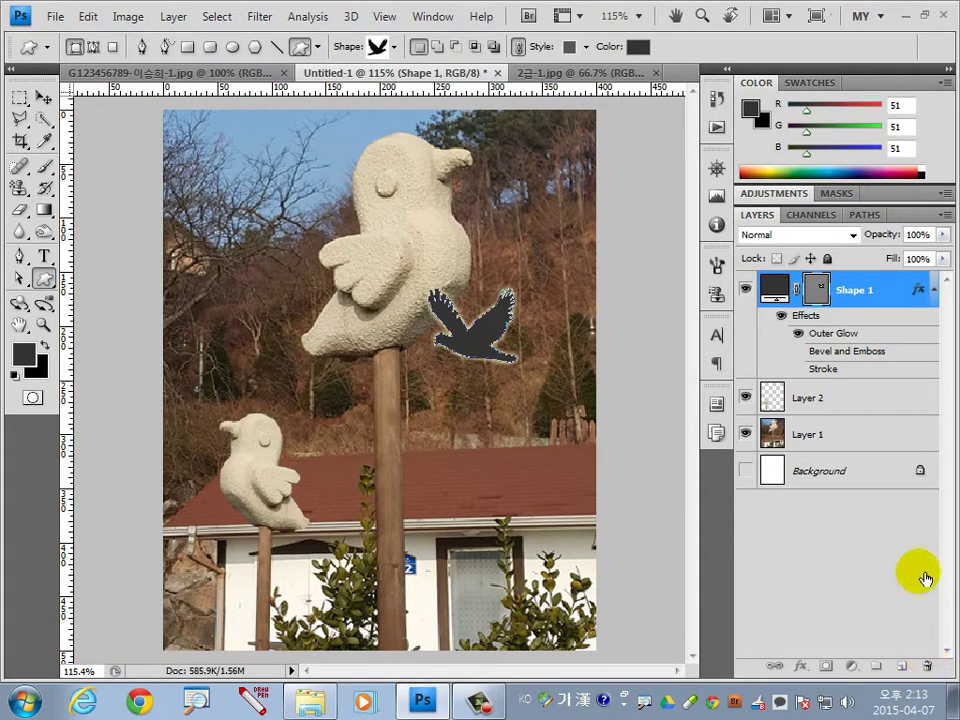
mouse_move(898, 356)
left_mouse_down()
mouse_move(921, 493)
mouse_move(911, 628)
mouse_move(923, 671)
mouse_move(928, 665)
left_mouse_up()
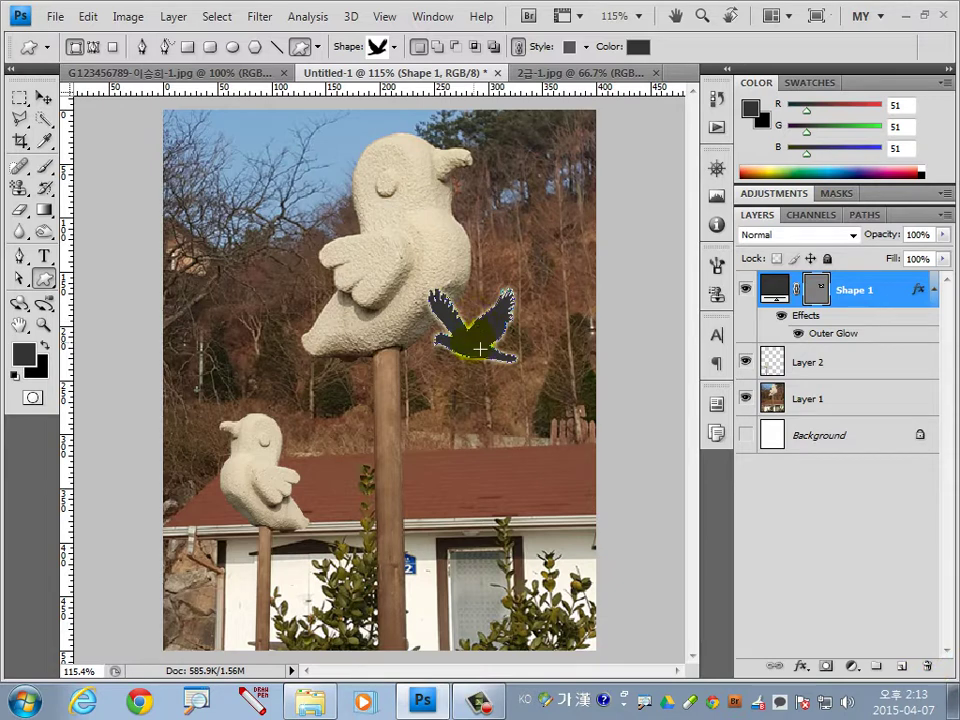
Move the flying bird up-left and add a perched-bird custom shape at the photo's lower right.
left_click(44, 97)
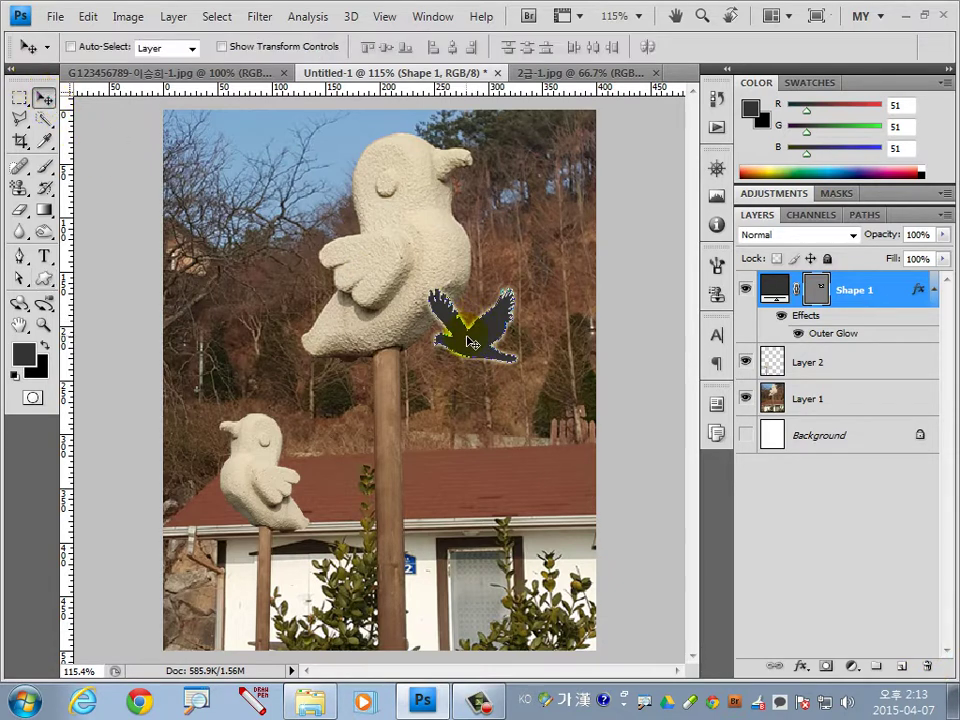
left_click_drag(468, 342, 457, 330)
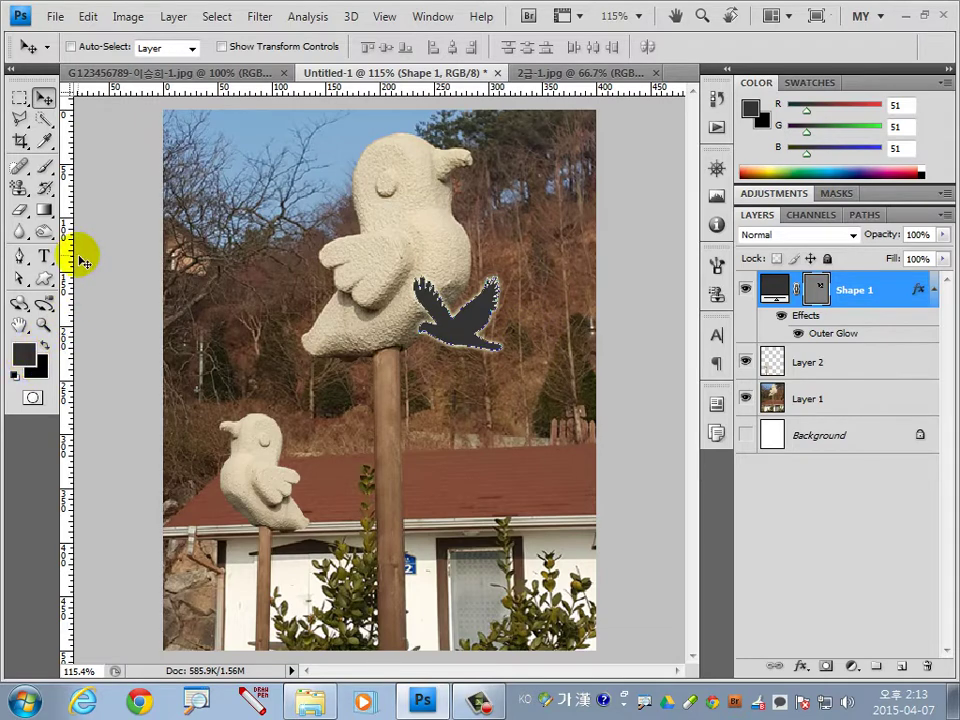
left_click(44, 279)
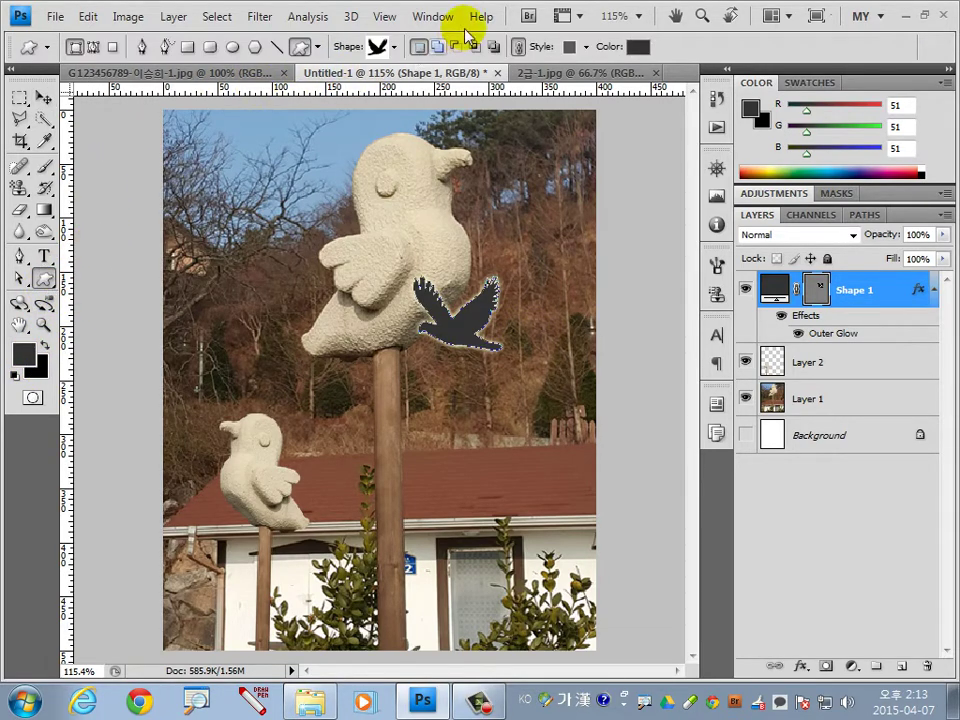
left_click(395, 47)
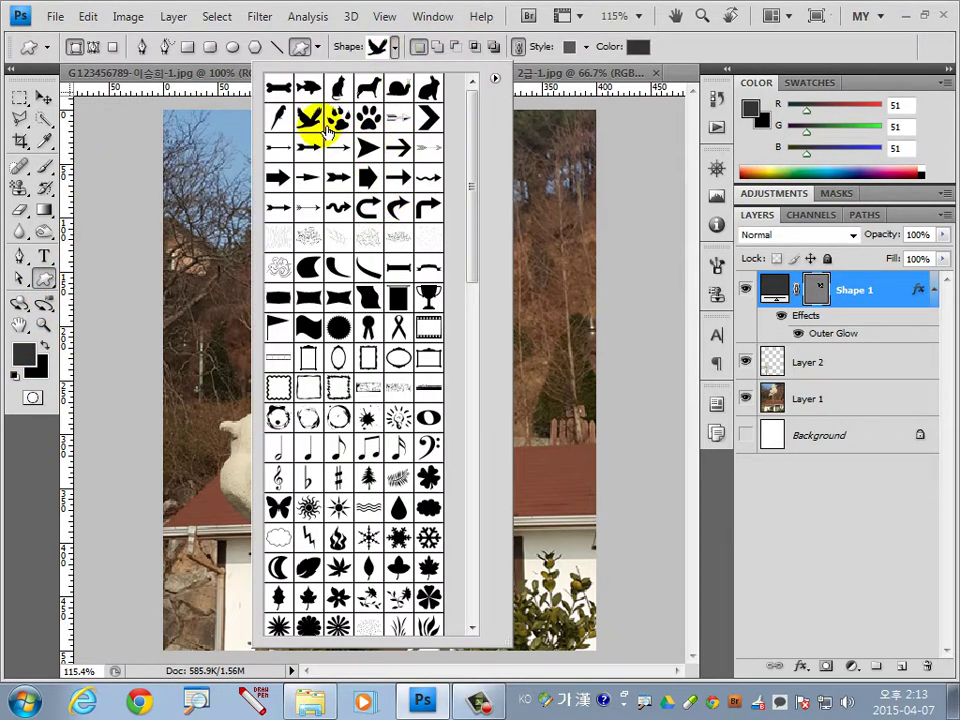
double_click(279, 115)
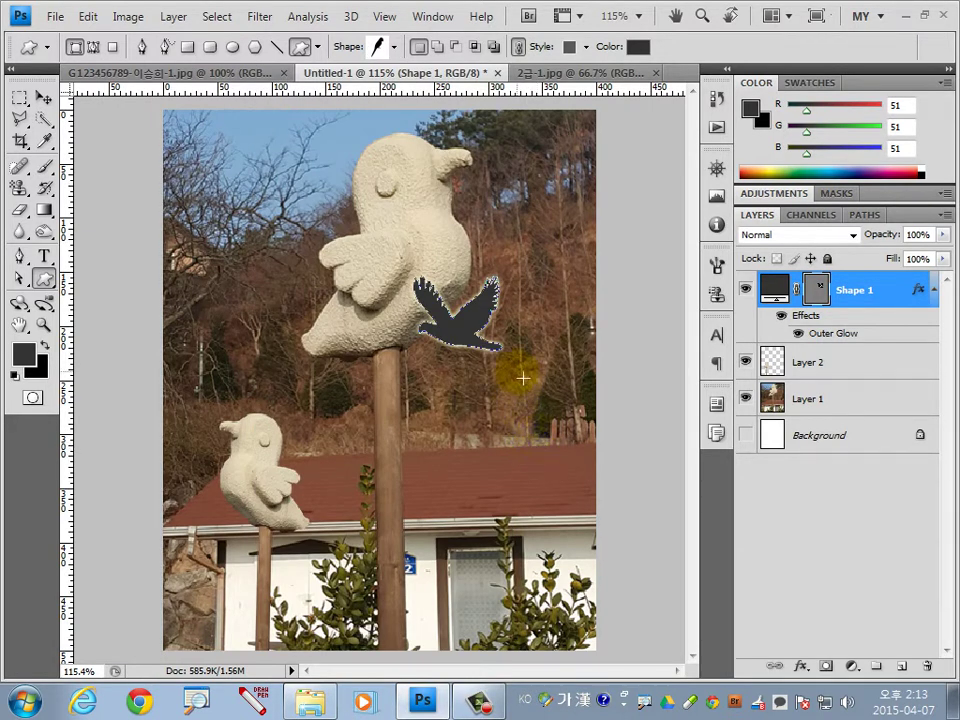
left_click_drag(571, 464, 594, 525)
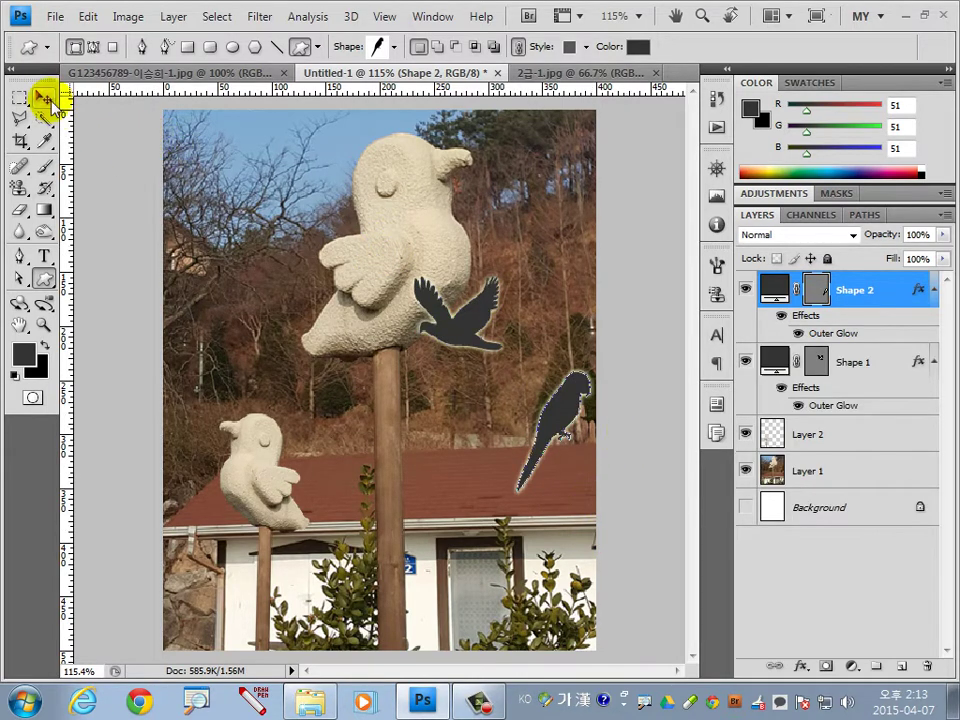
left_click(44, 98)
left_click_drag(563, 425, 549, 428)
double_click(772, 290)
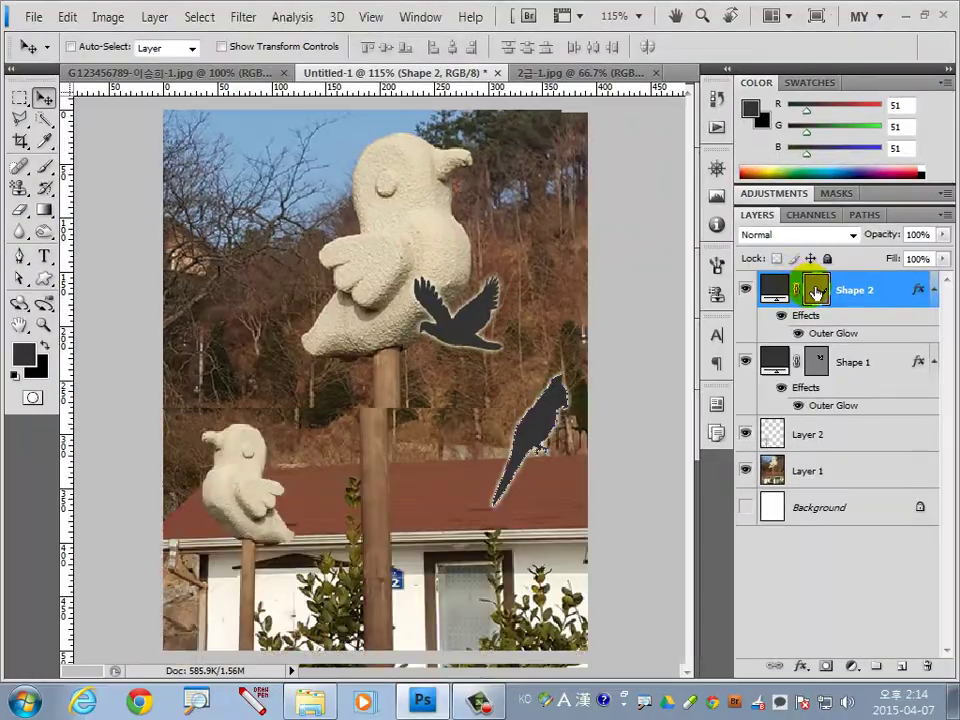
Change the perched bird's fill colour from 333333 to purple 996699.
double_click(588, 355)
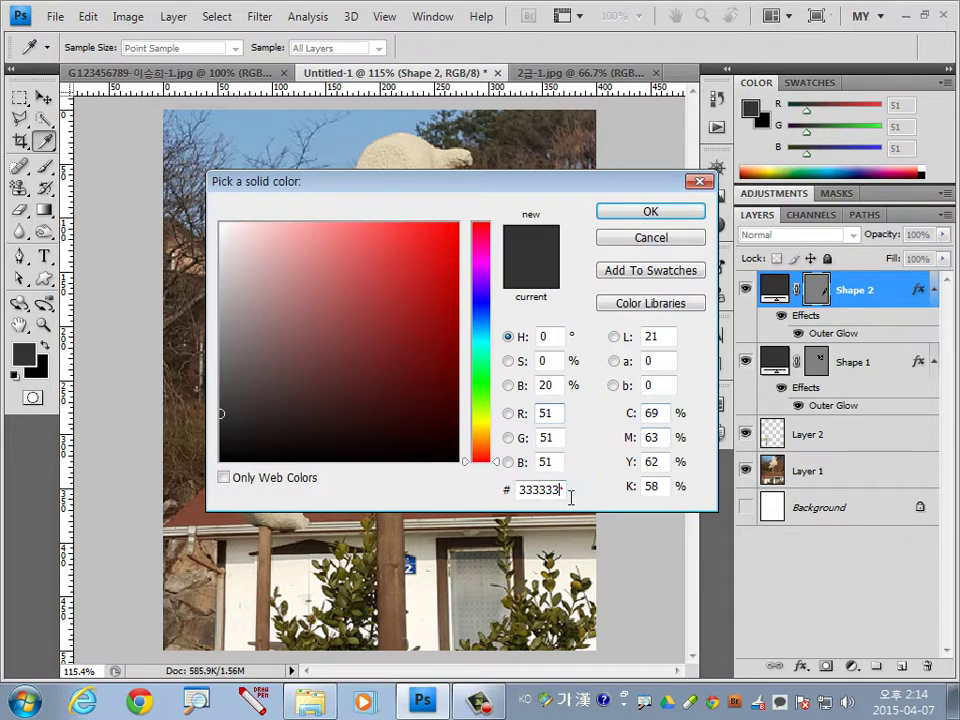
left_click_drag(568, 492, 476, 498)
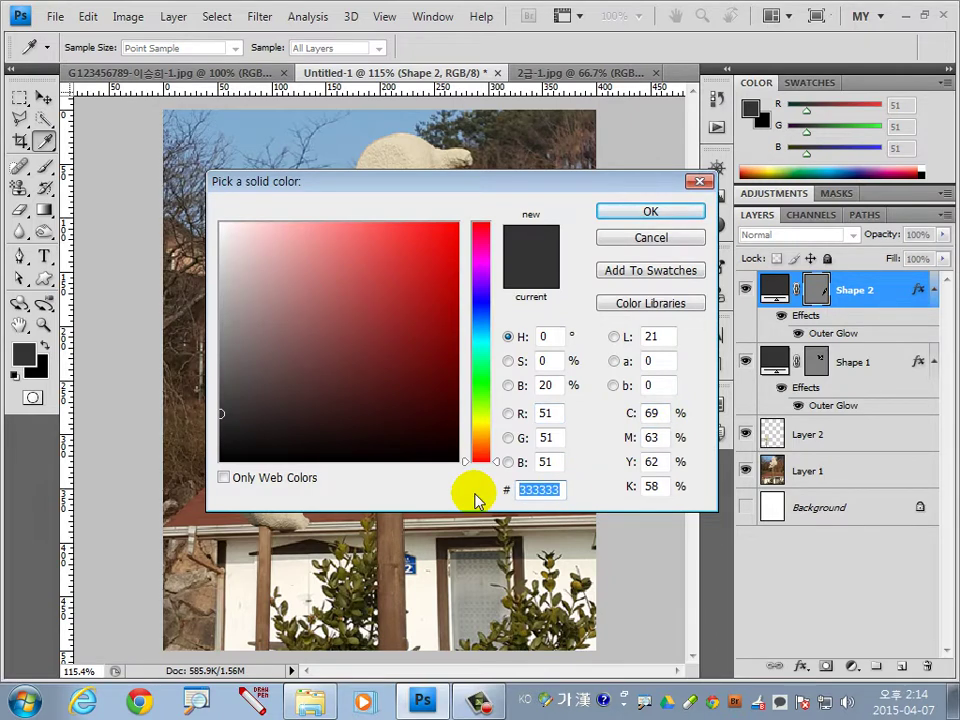
type("996699")
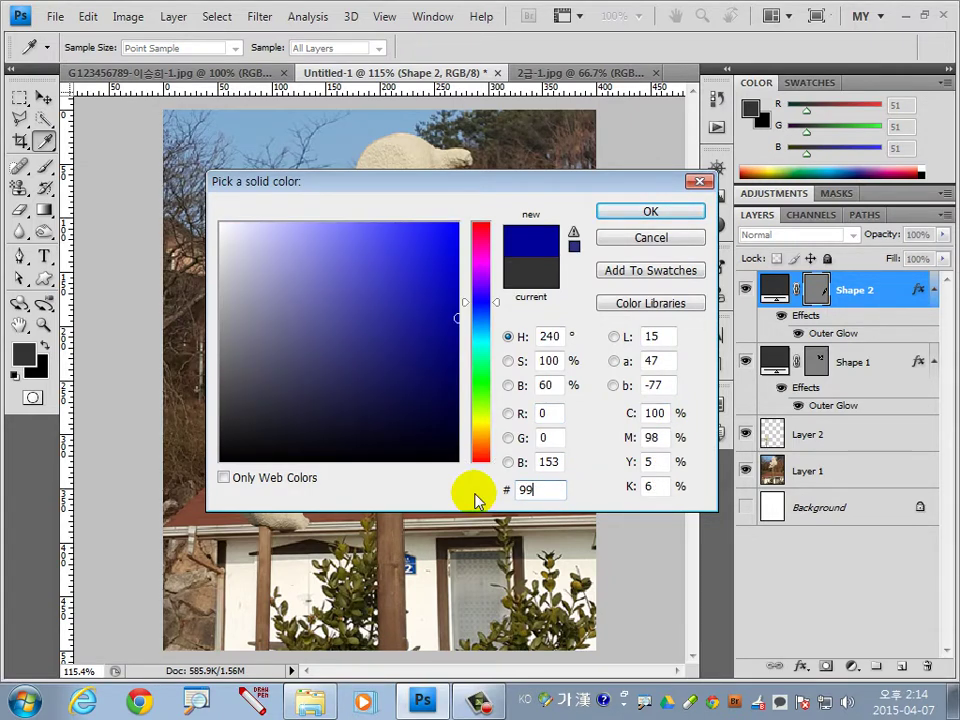
left_click(651, 213)
key("v")
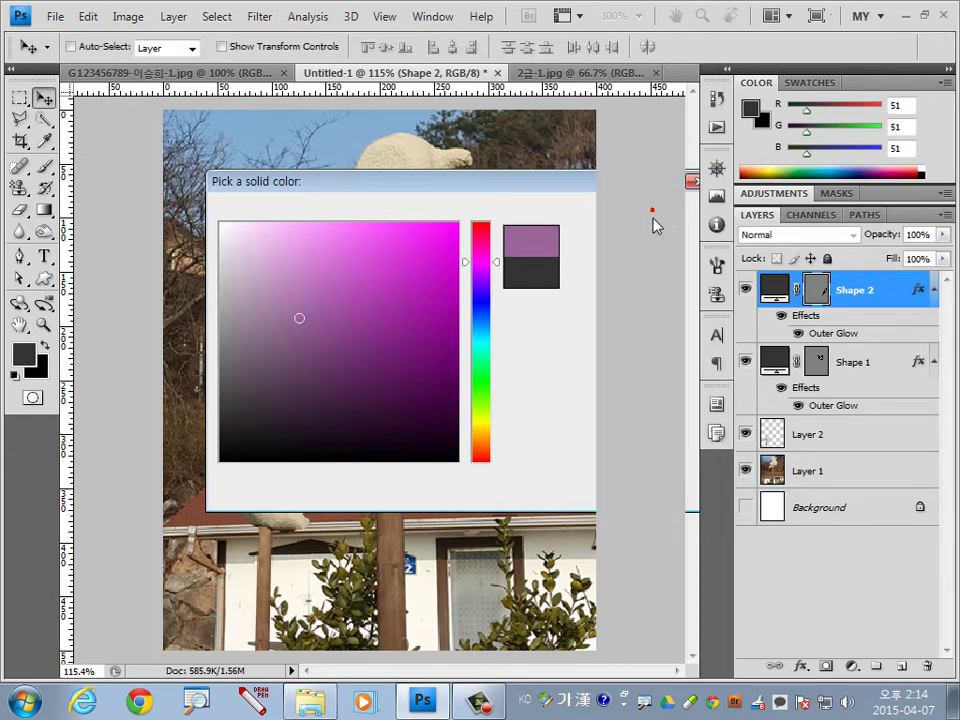
Flip the purple parrot horizontally and scale it down to about 80%.
left_click(88, 16)
left_click(168, 365)
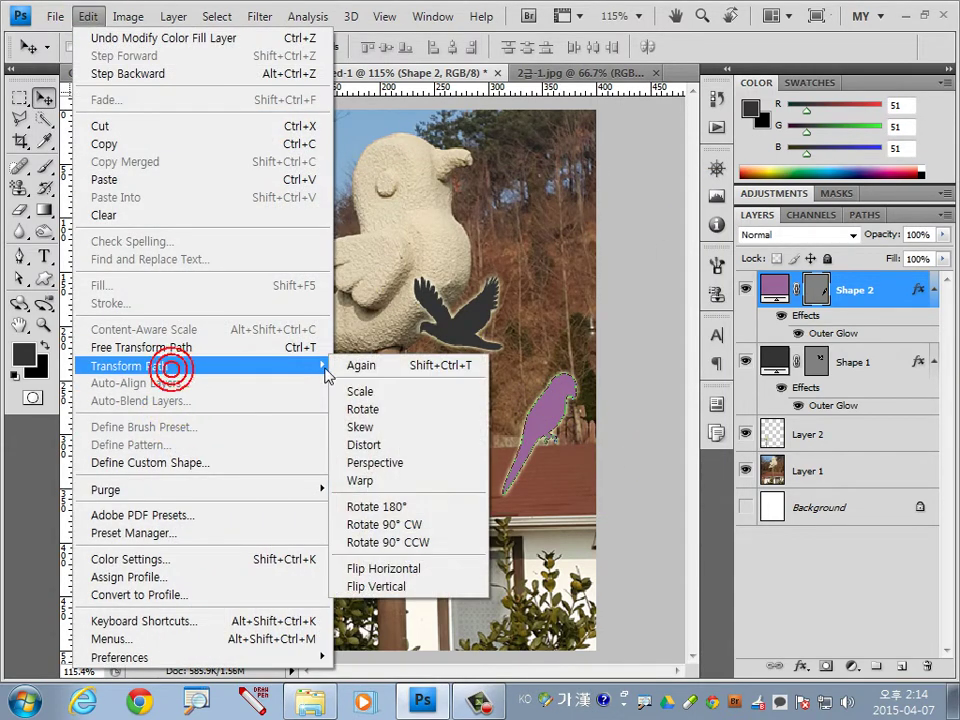
left_click(428, 570)
left_click(545, 430)
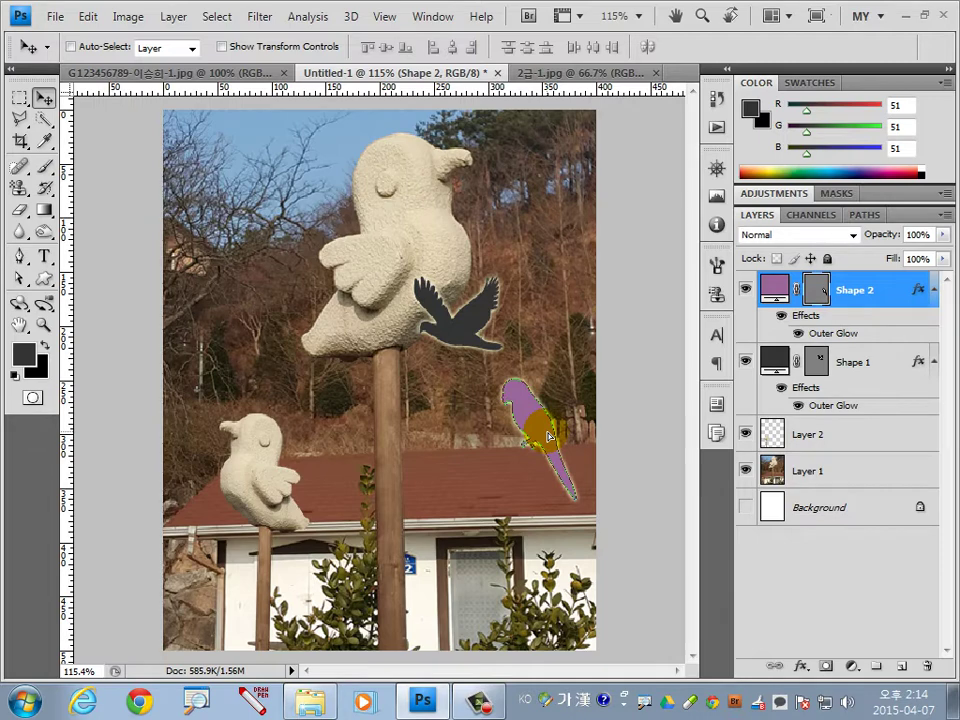
key("ctrl+t")
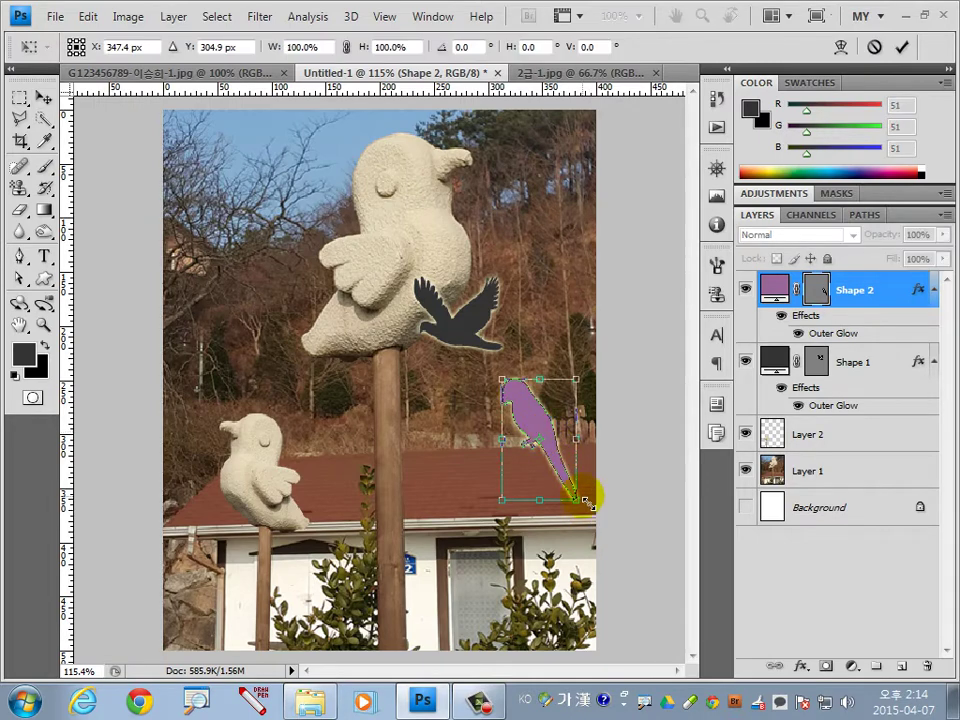
left_click_drag(583, 509, 557, 467)
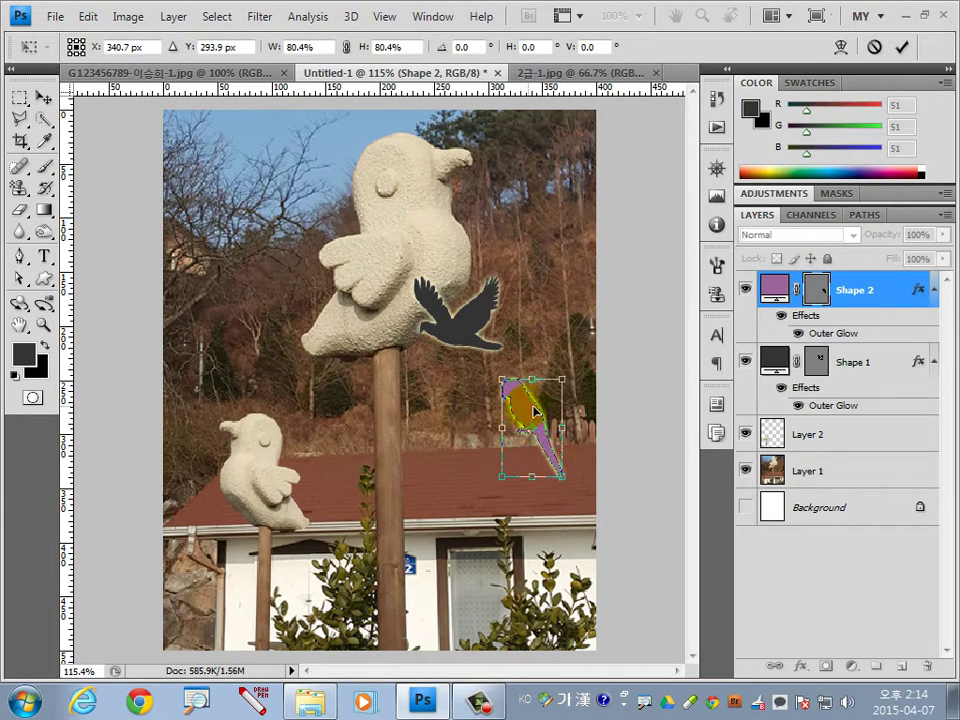
key("Return")
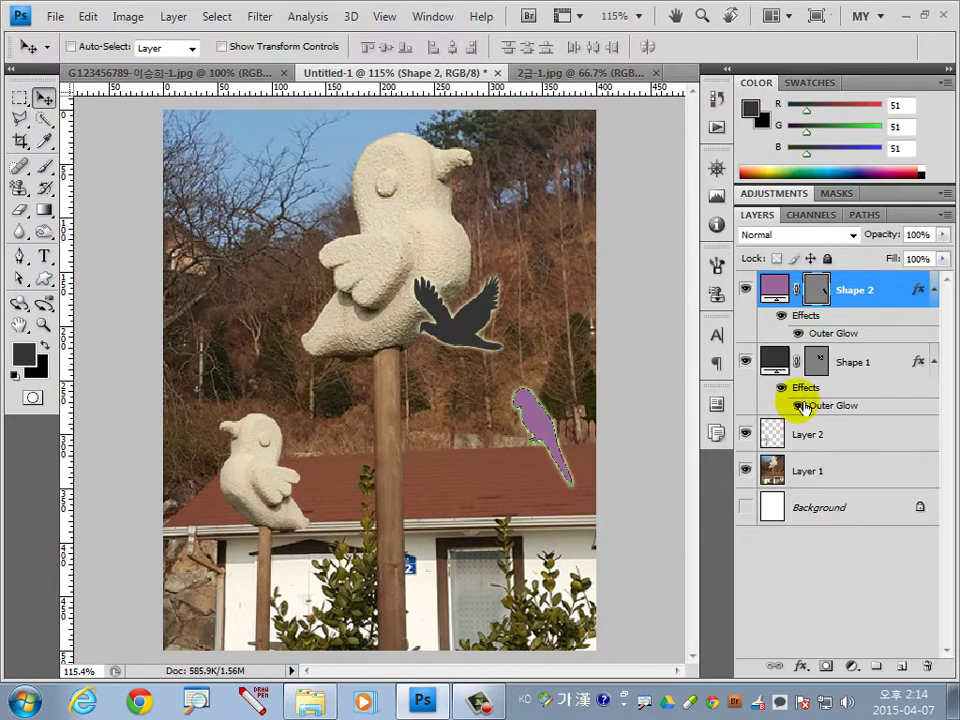
Check Layer 2 and the Paths panel, then reselect the Shape 2 layer.
left_click(842, 436)
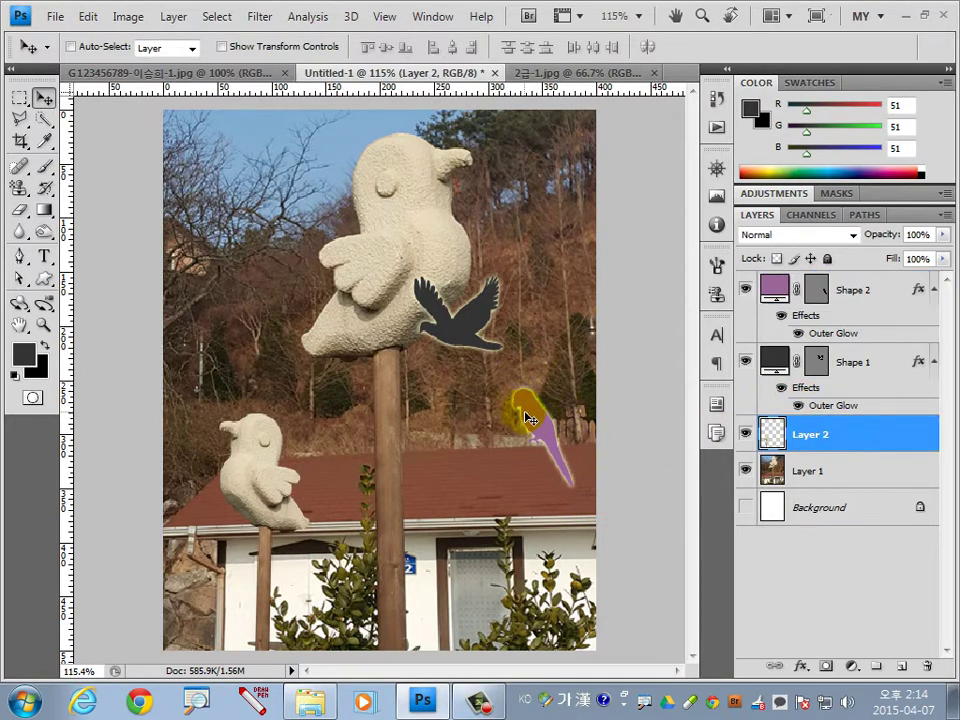
left_click(866, 216)
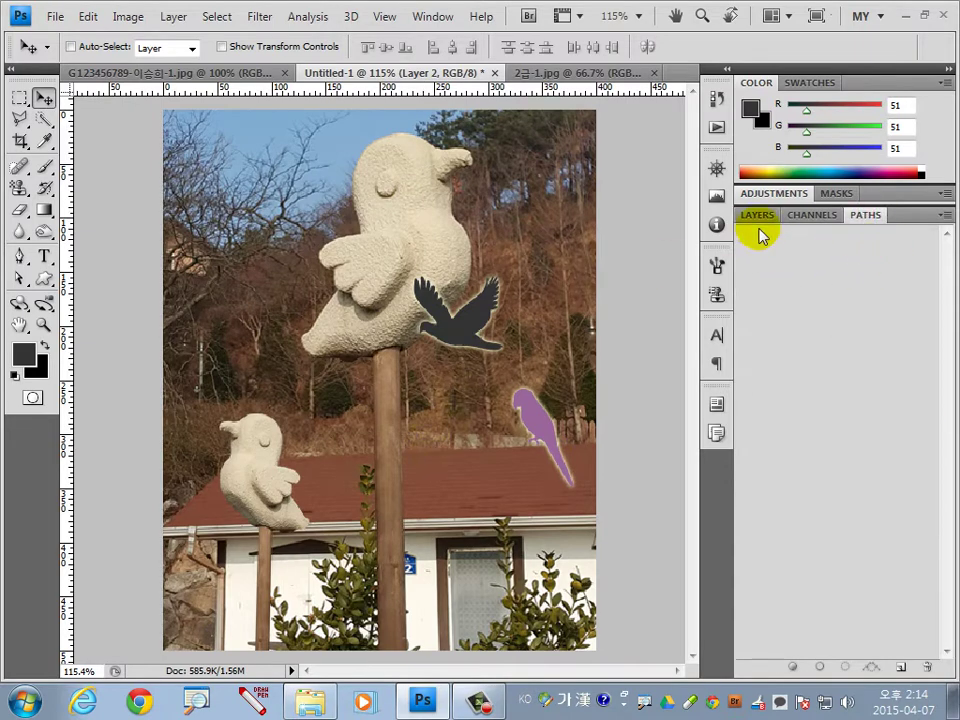
left_click(762, 216)
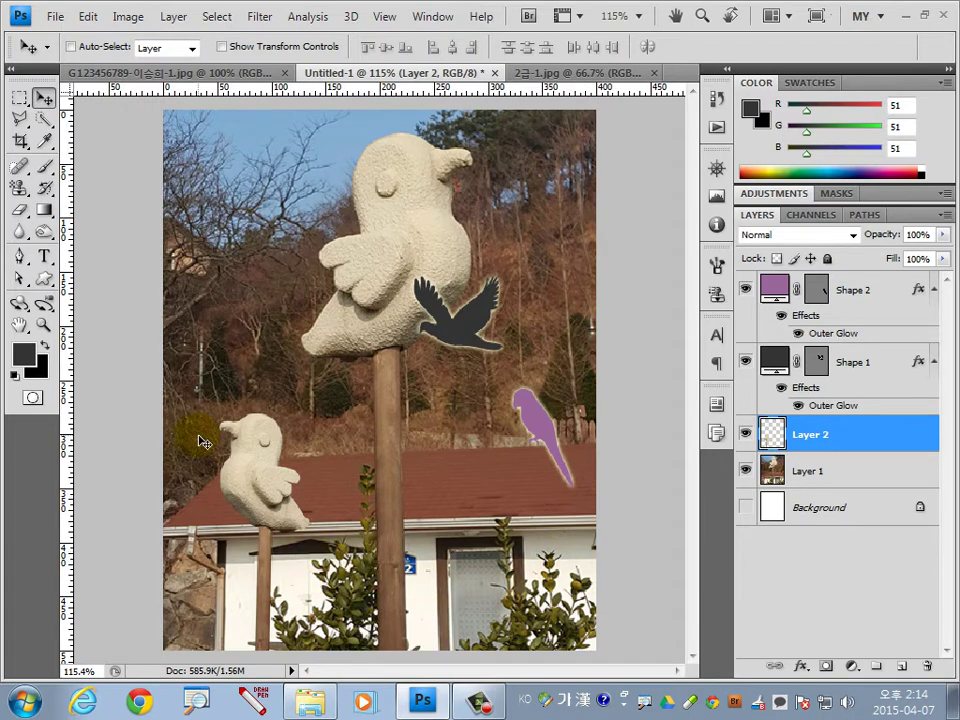
left_click(856, 293)
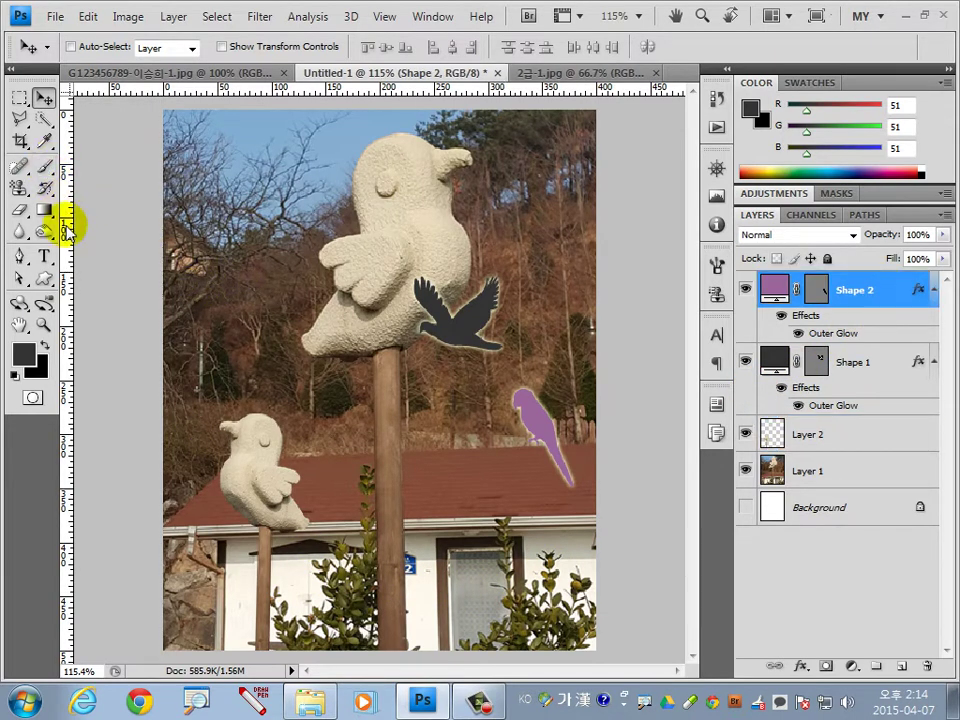
Draw the feathered-arrow custom shape across the lower middle of the photo.
left_click(43, 277)
left_click(395, 47)
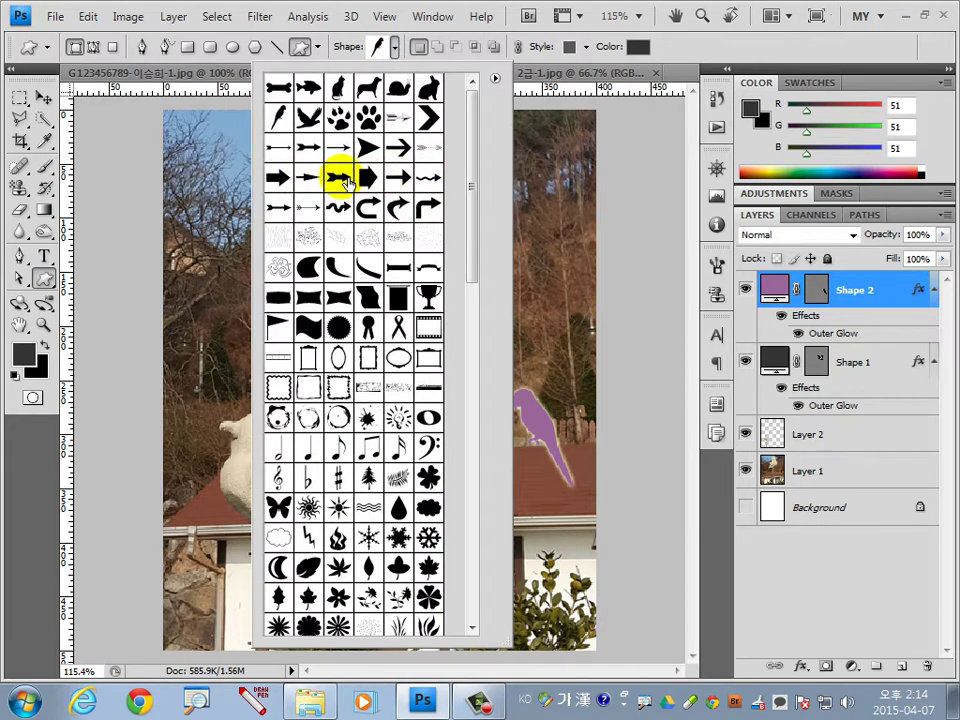
double_click(338, 177)
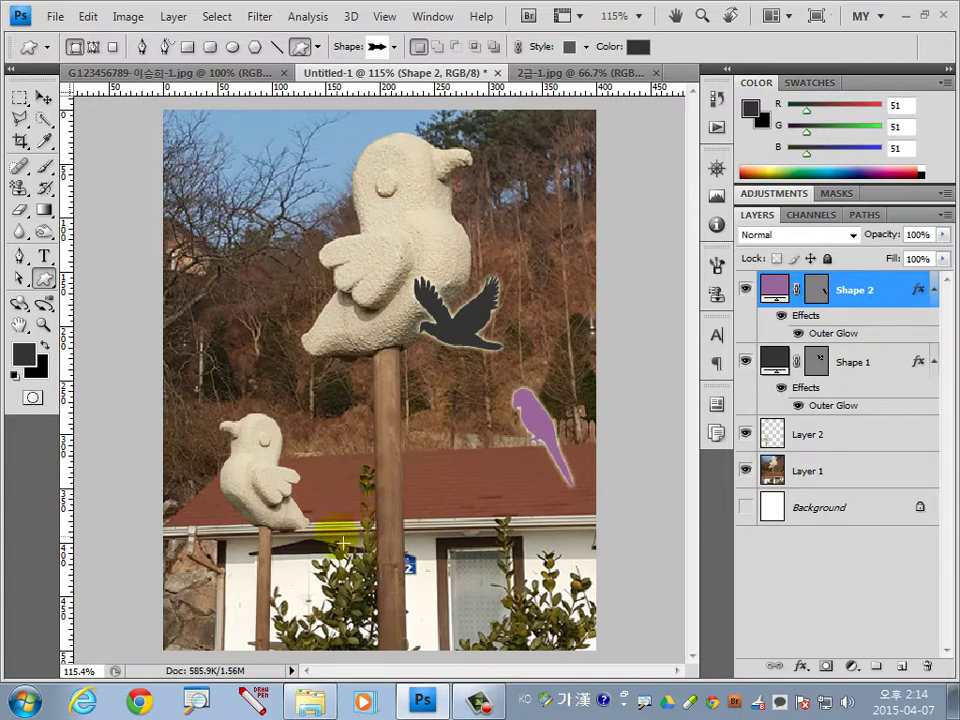
left_click_drag(330, 540, 475, 594)
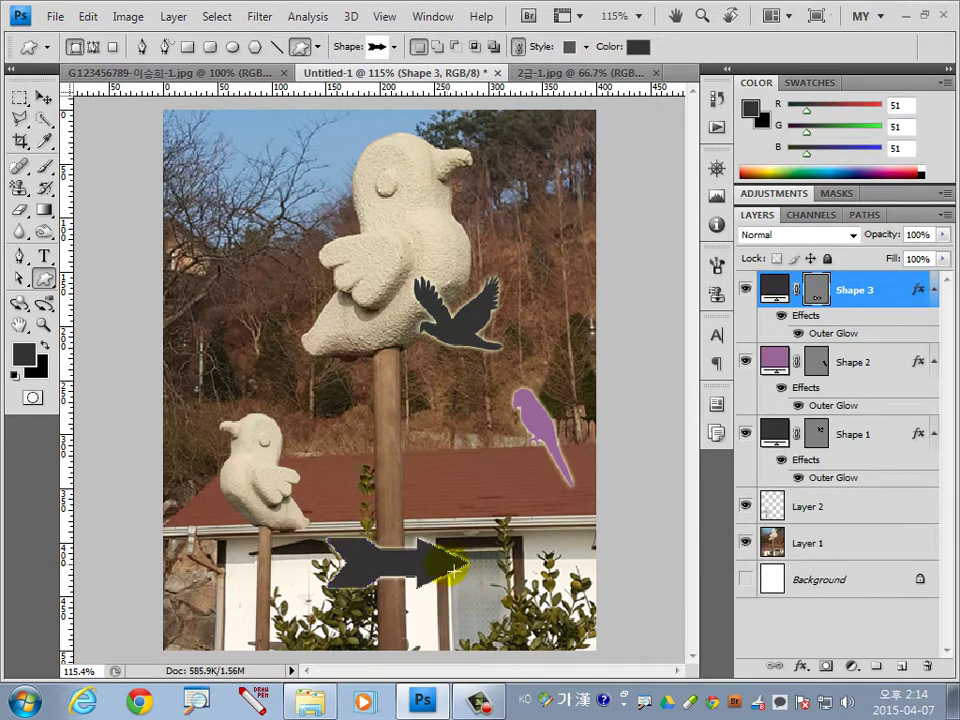
Fill the arrow shape with dark green 336633.
double_click(783, 292)
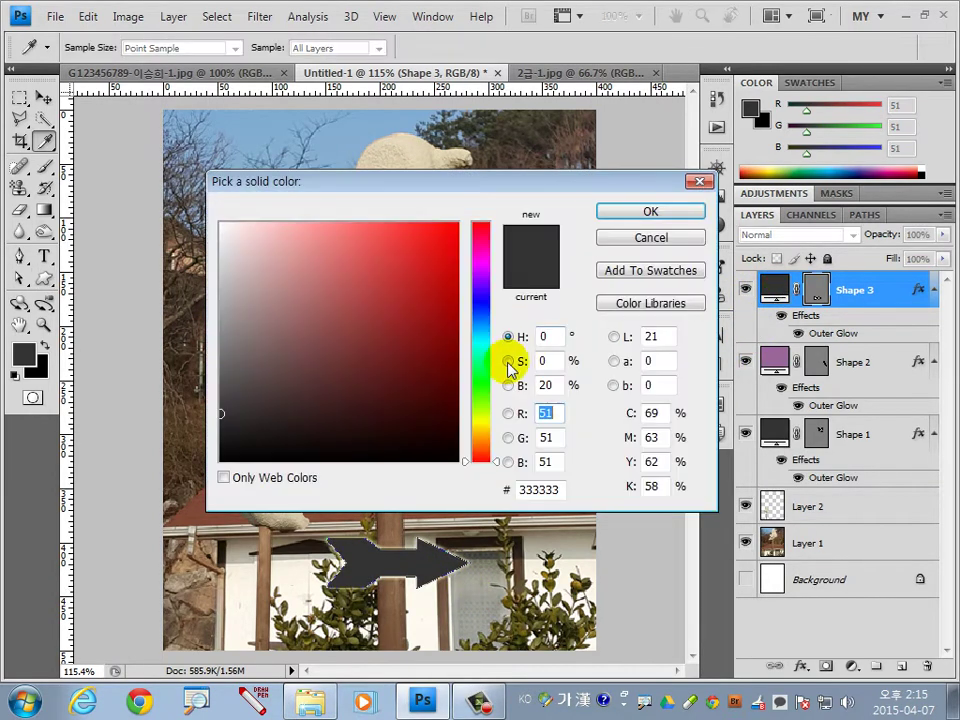
left_click(561, 491)
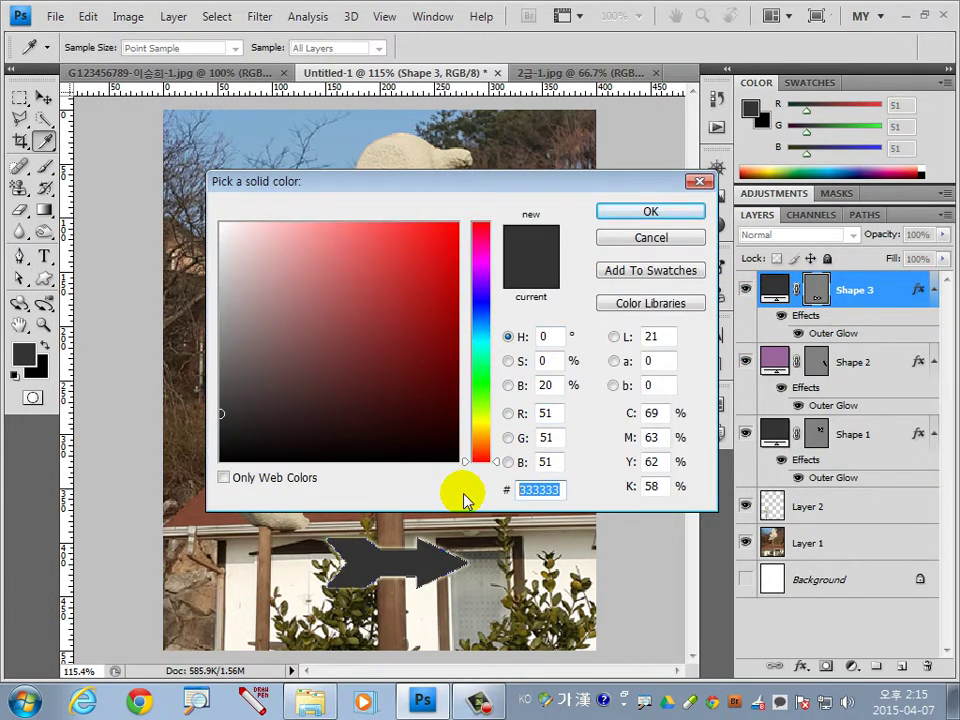
type("336633")
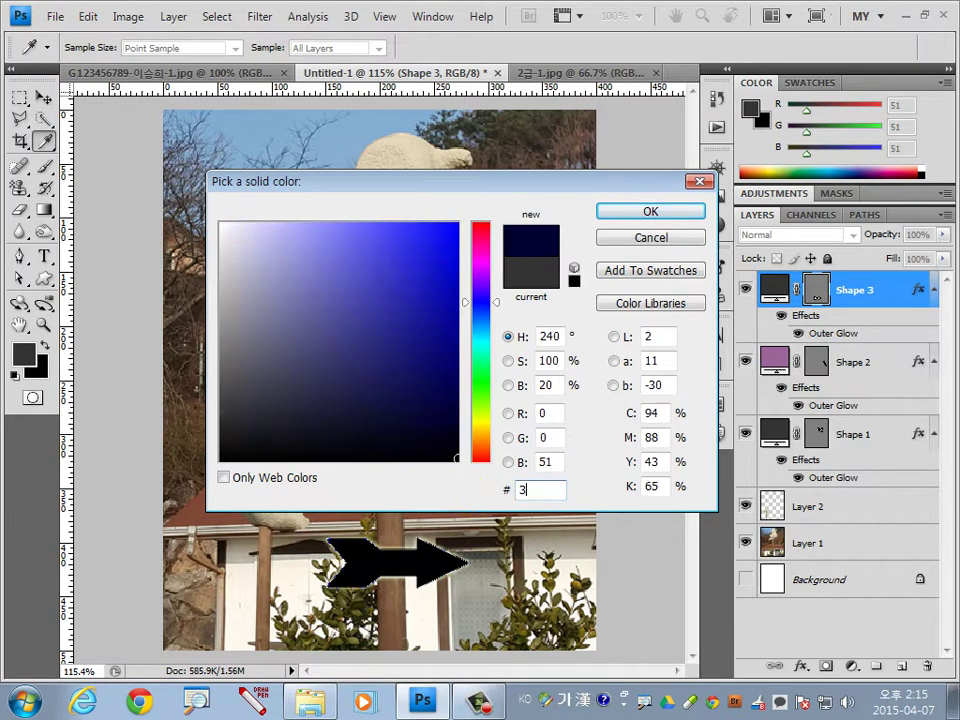
key("Return")
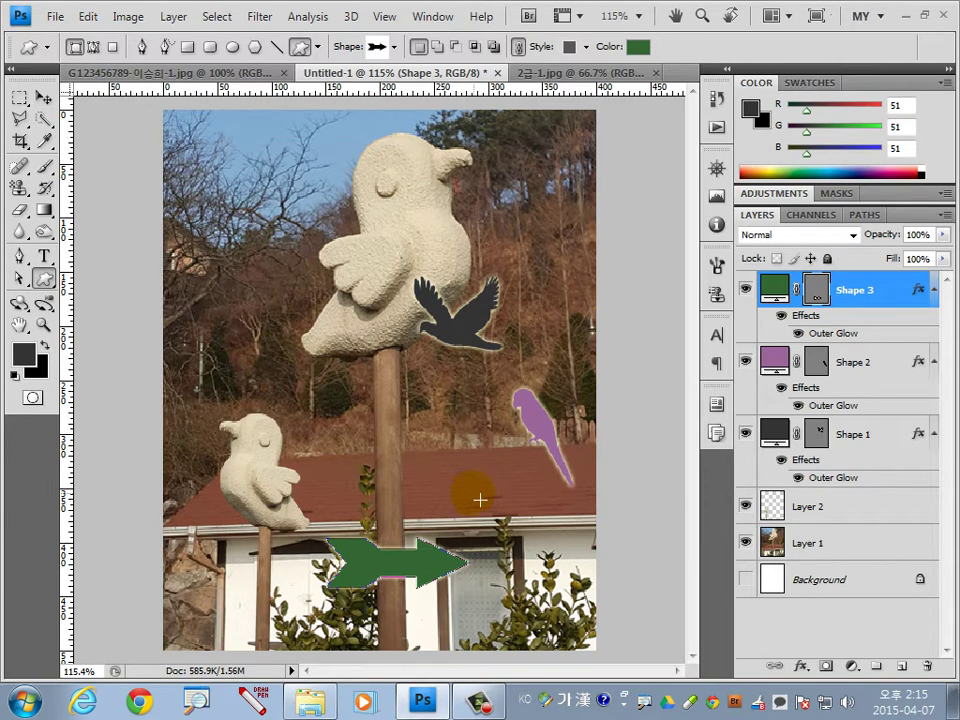
Replace the arrow's Outer Glow with a Bevel and Emboss effect.
double_click(917, 290)
left_click(474, 509)
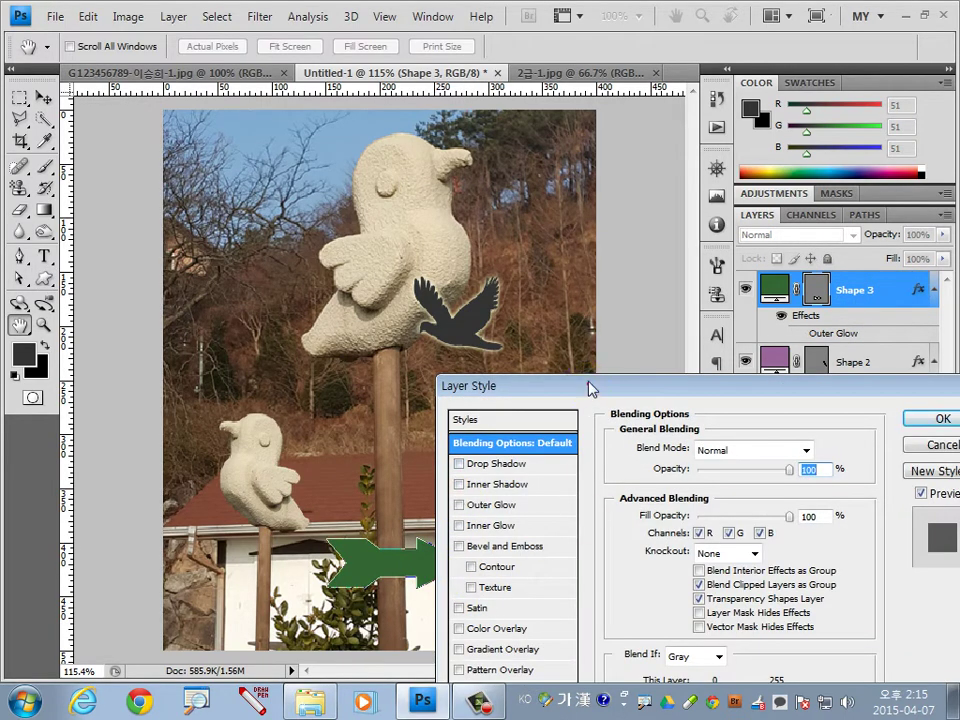
left_click_drag(590, 388, 488, 159)
left_click(405, 315)
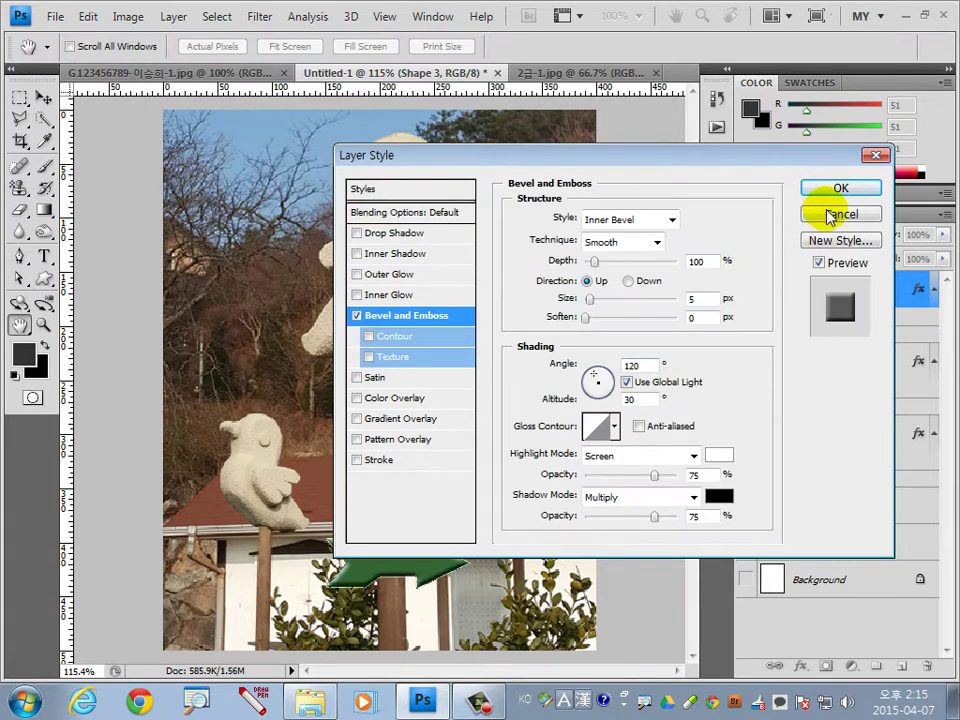
key("Return")
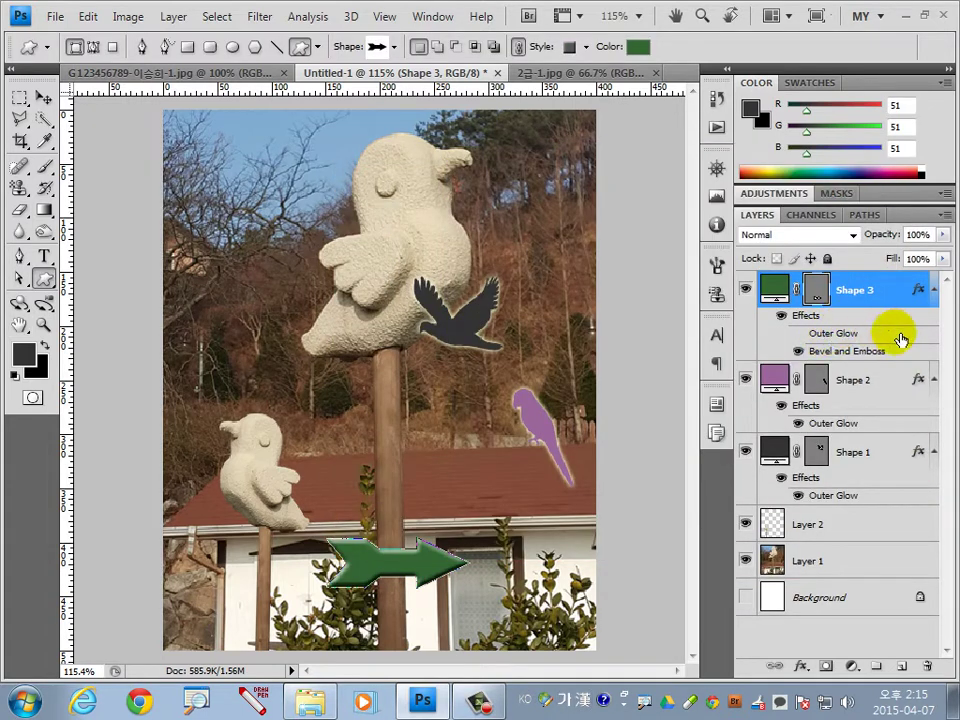
left_click_drag(900, 340, 926, 663)
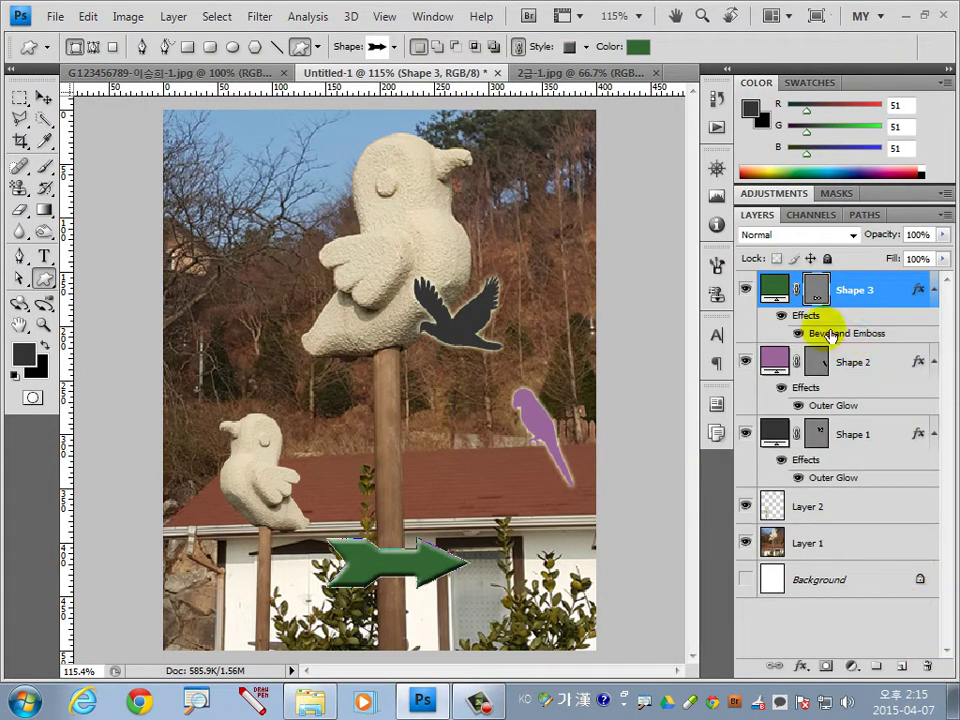
Collapse the effect lists of the Shape 3, Shape 2 and Shape 1 layers.
left_click(934, 290)
left_click(934, 325)
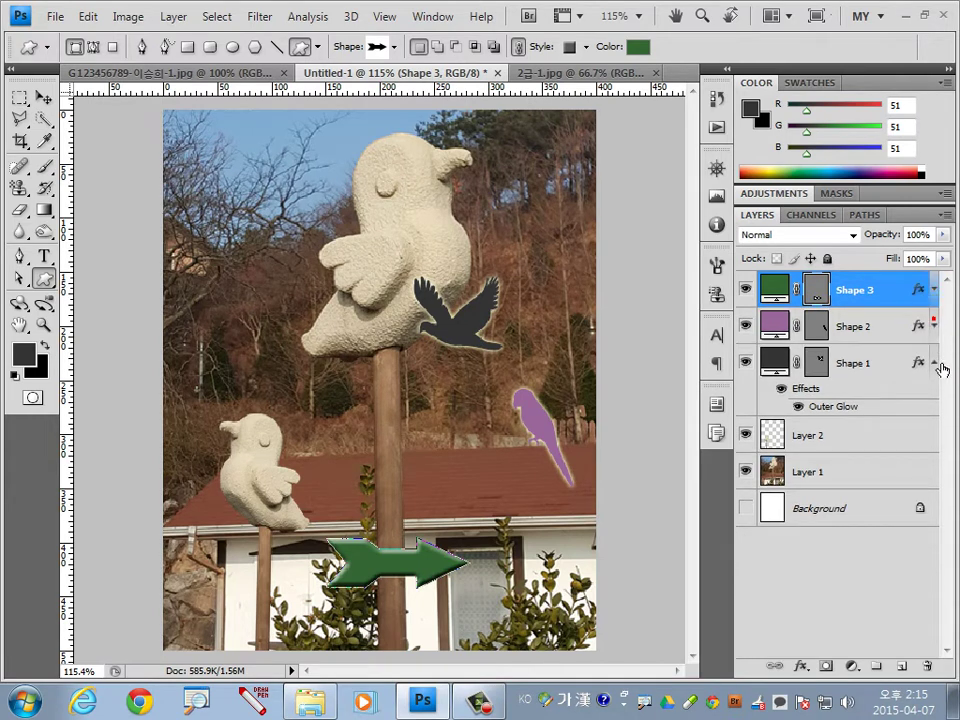
left_click(938, 364)
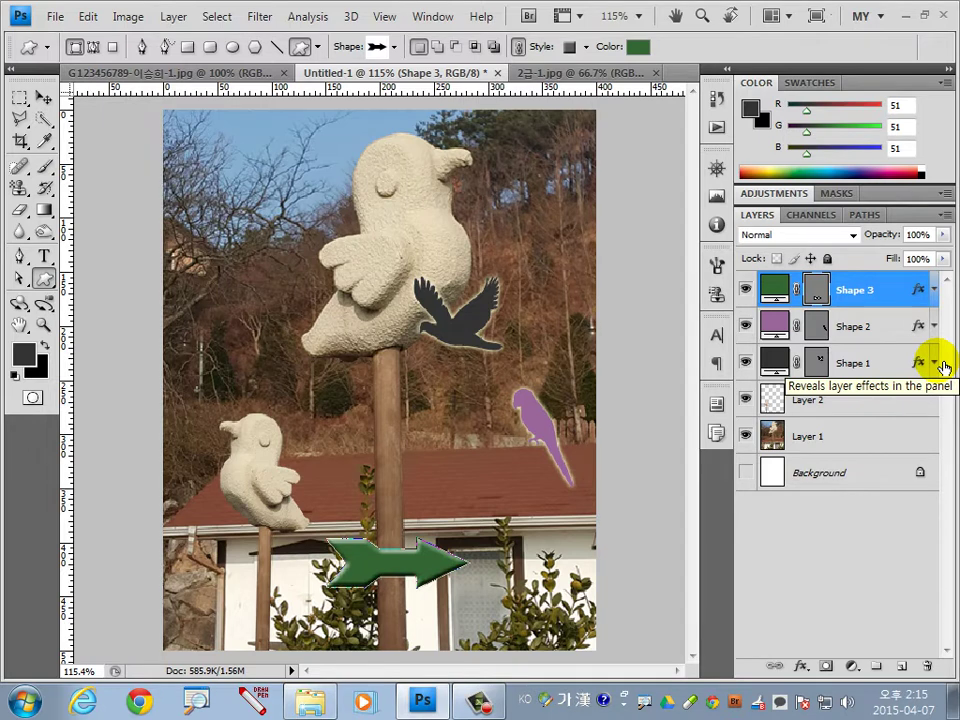
Start a text layer near the photo's top-left in Arial Bold, 42 pt.
left_click(43, 256)
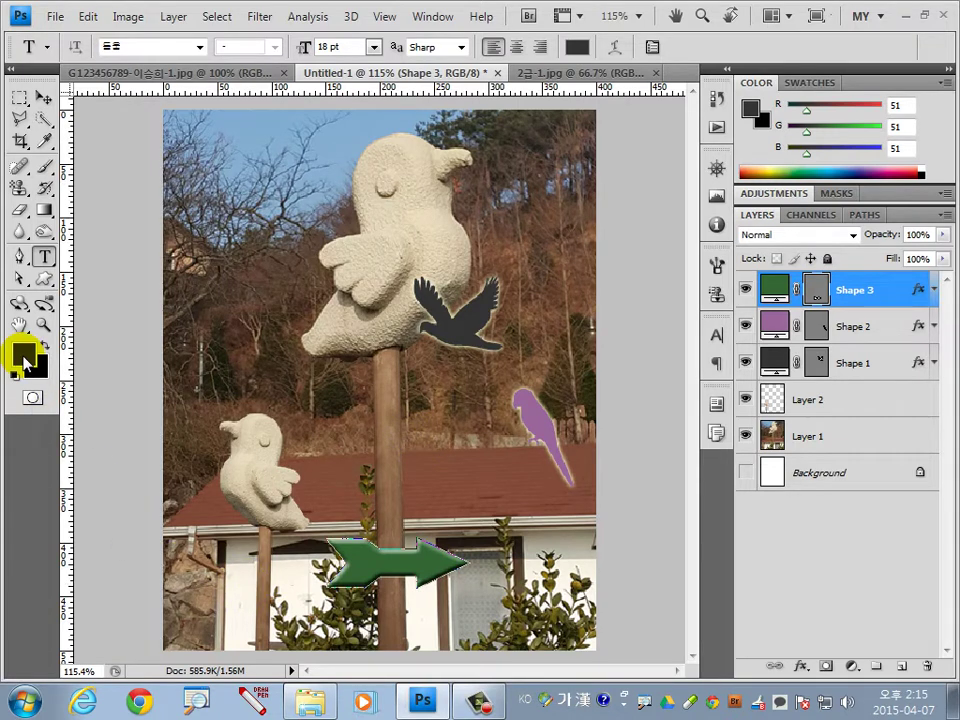
left_click(217, 188)
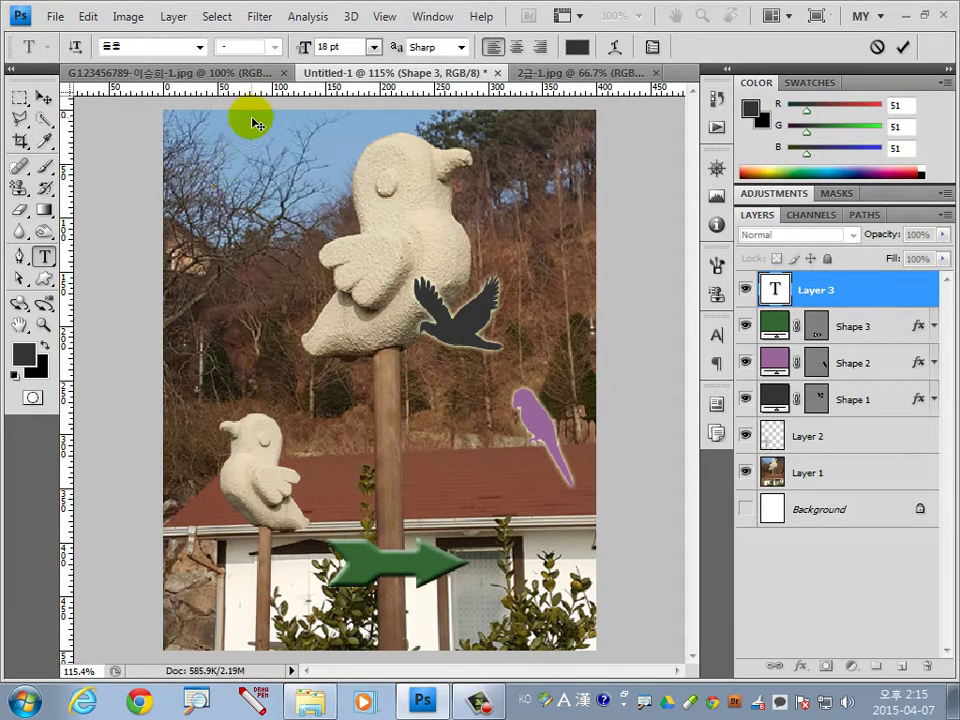
left_click(199, 47)
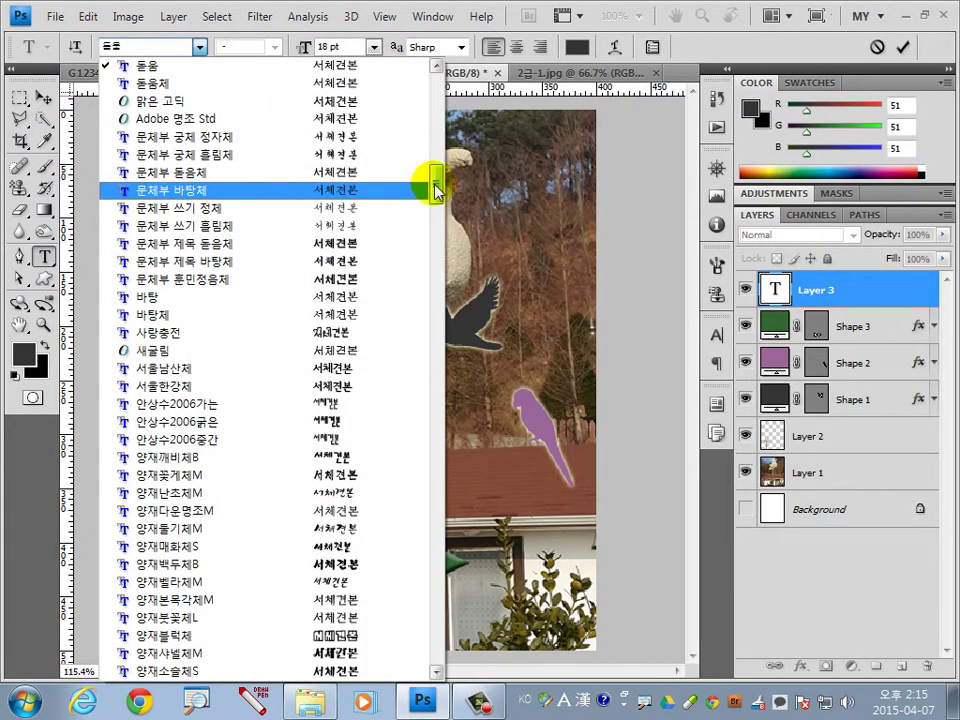
left_click_drag(435, 189, 433, 268)
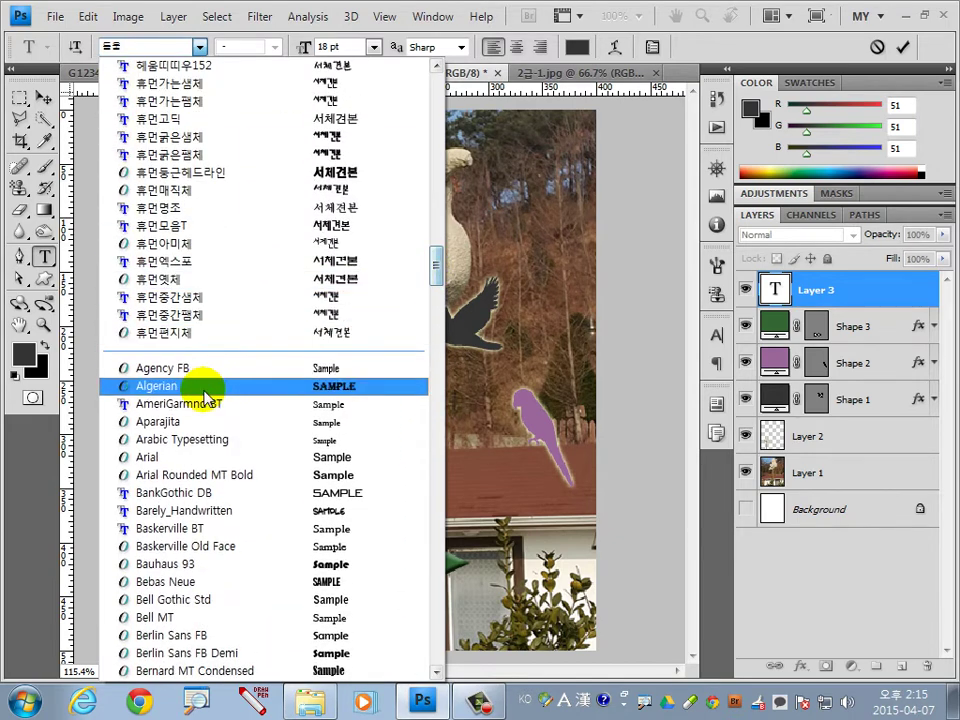
left_click(150, 457)
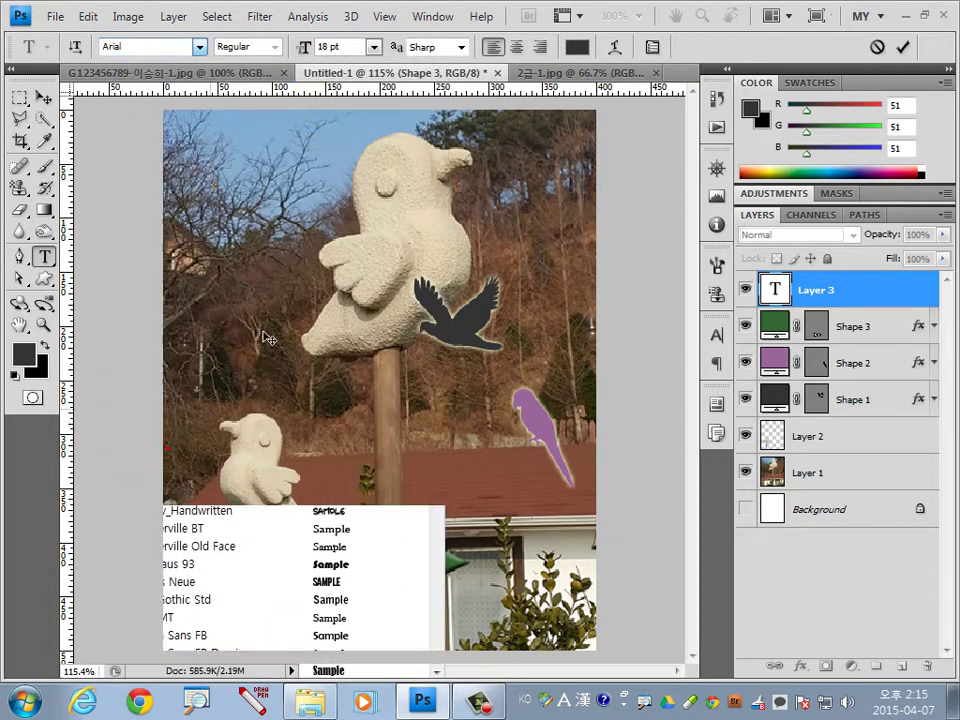
left_click(275, 47)
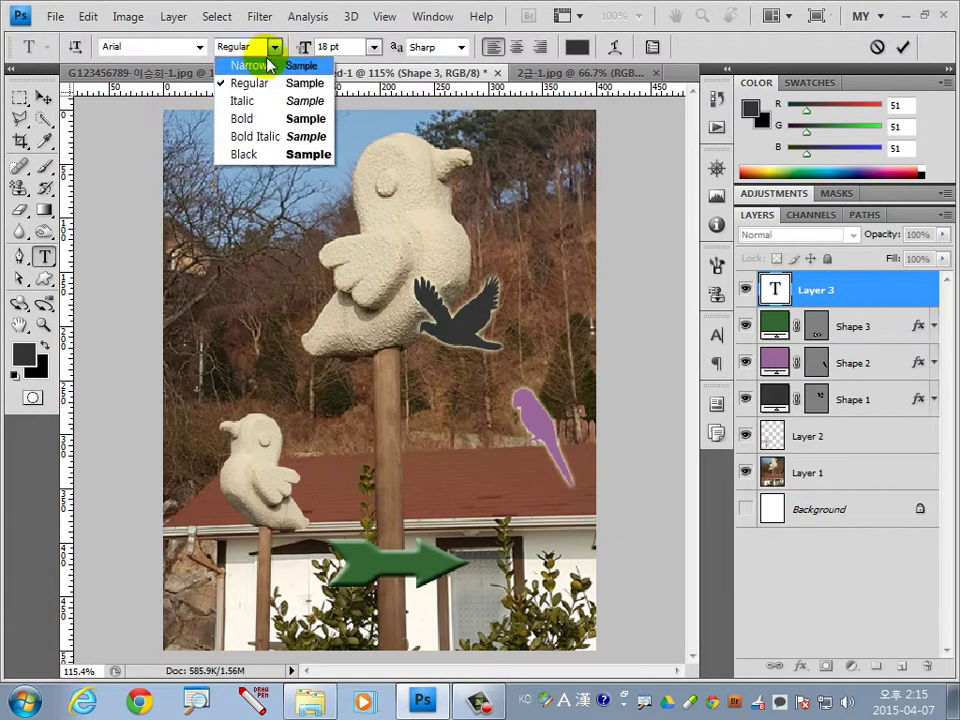
left_click(241, 118)
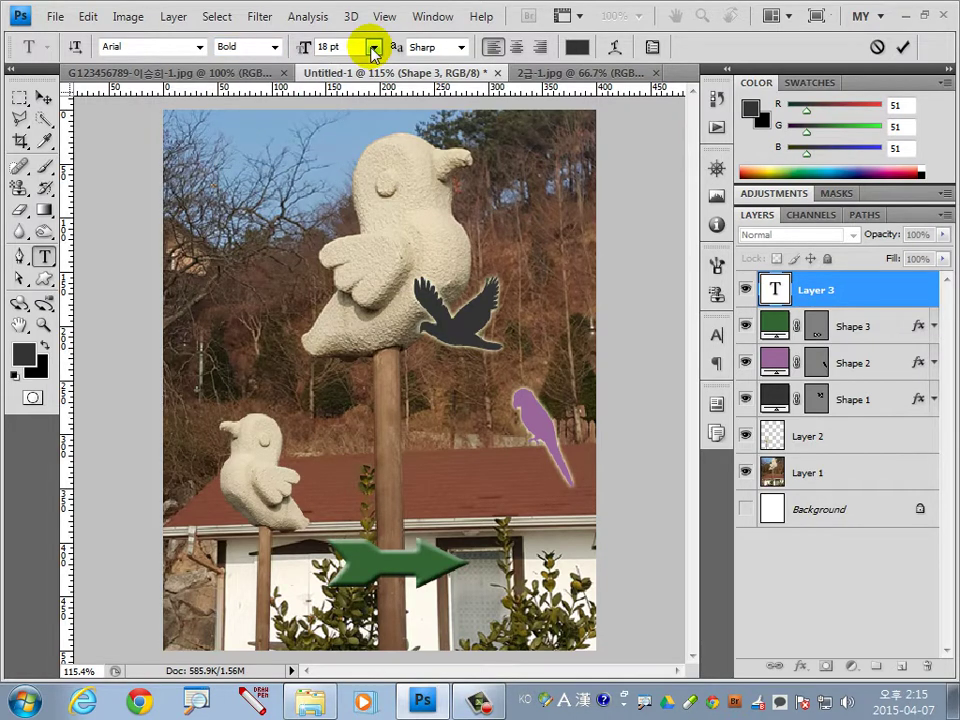
double_click(327, 47)
type("4")
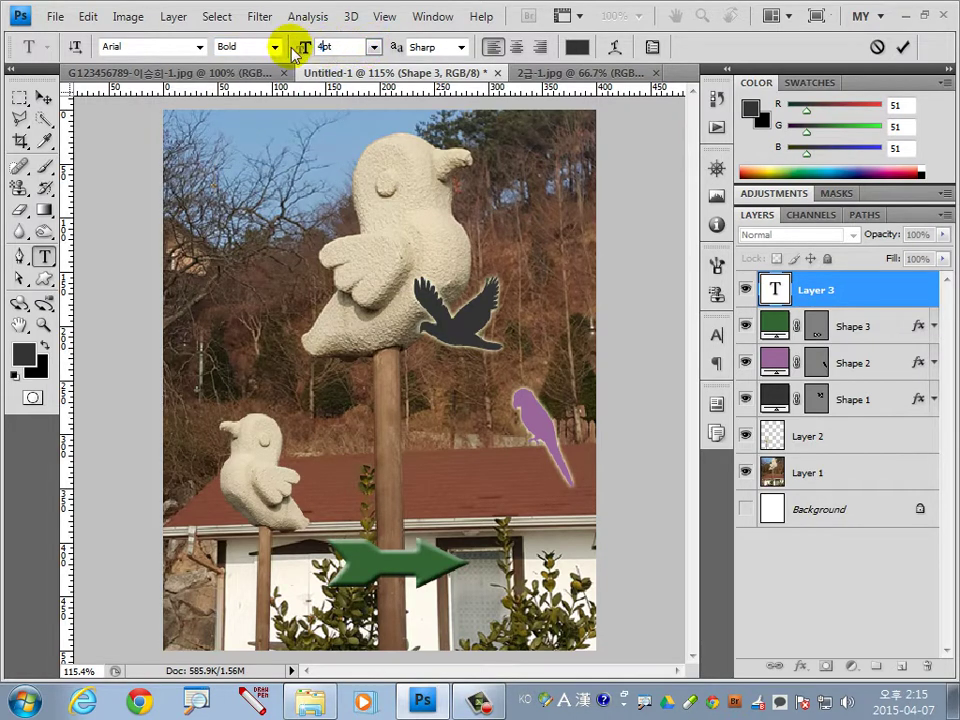
type("2")
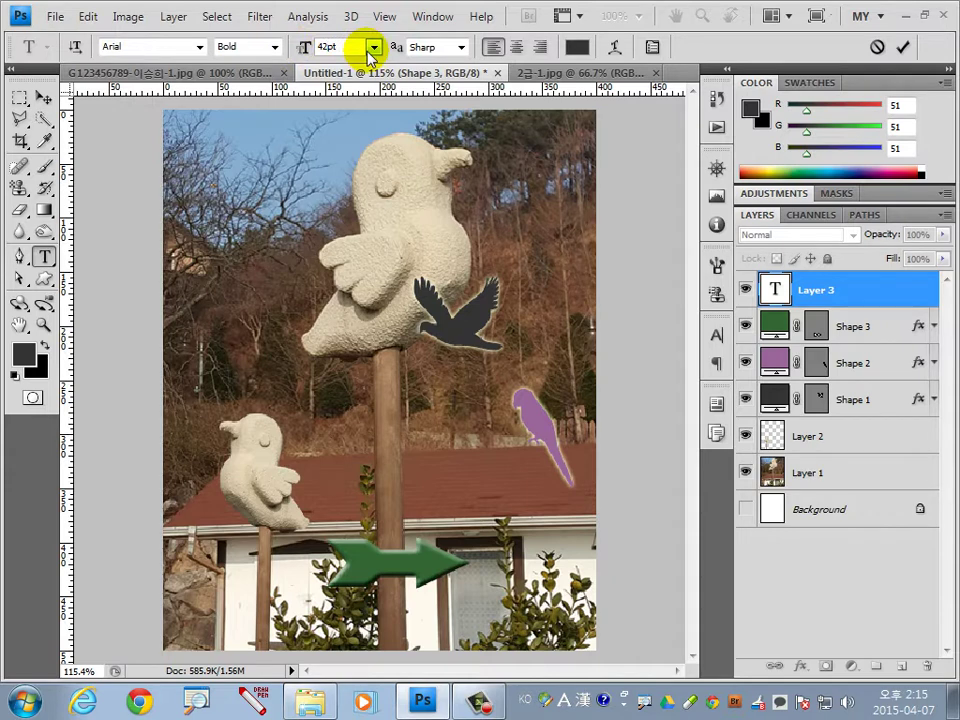
key("Return")
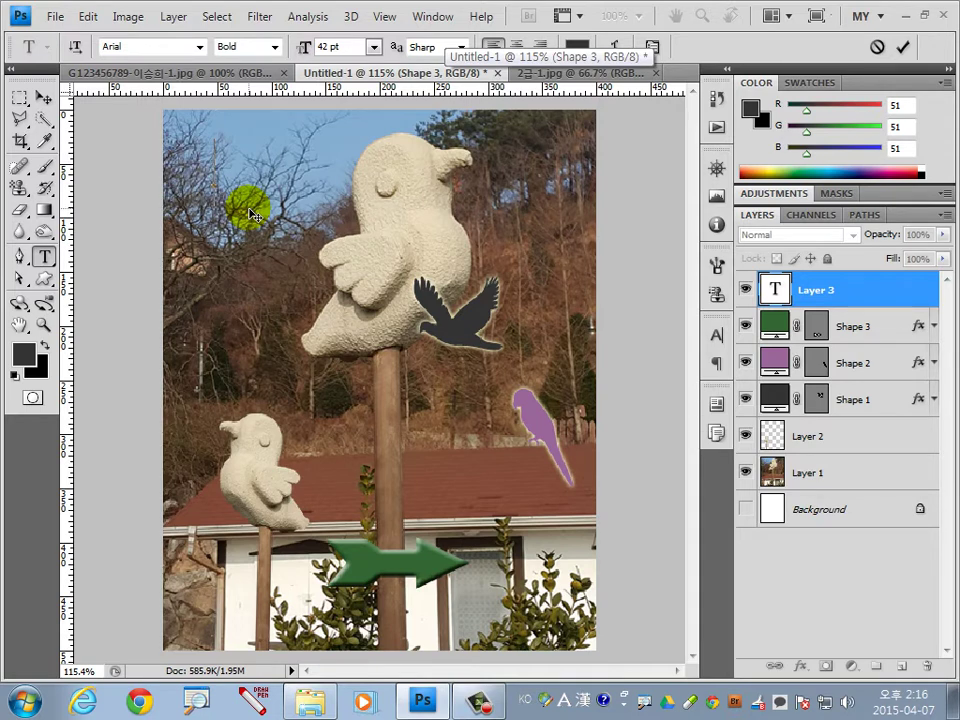
Type EXHIBITION HALL, position it across the top of the photo, and commit it.
type("EX")
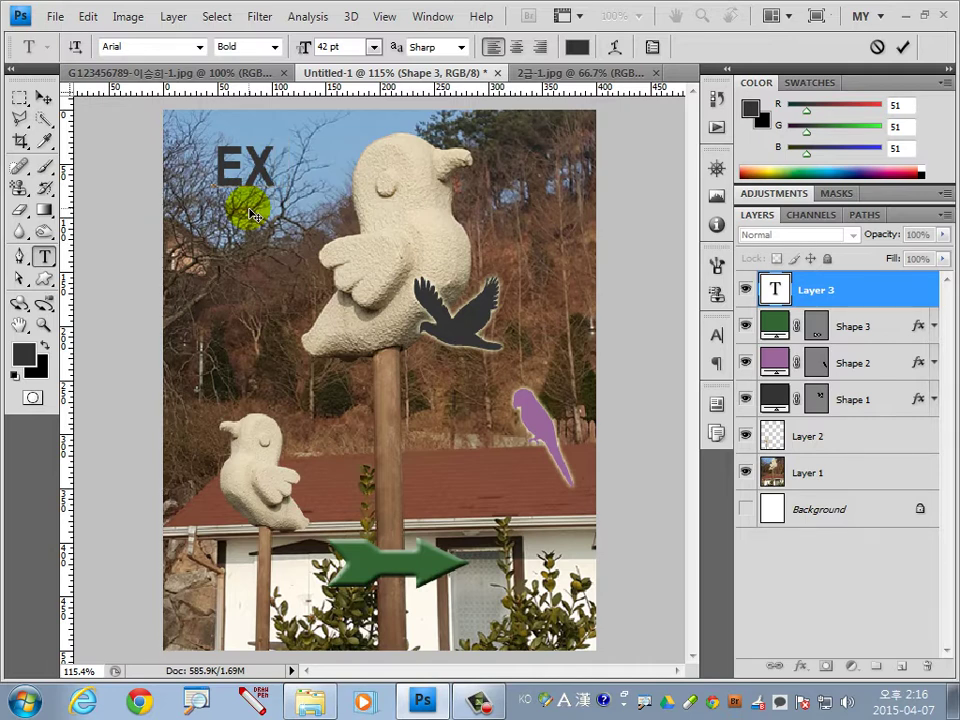
type("HI")
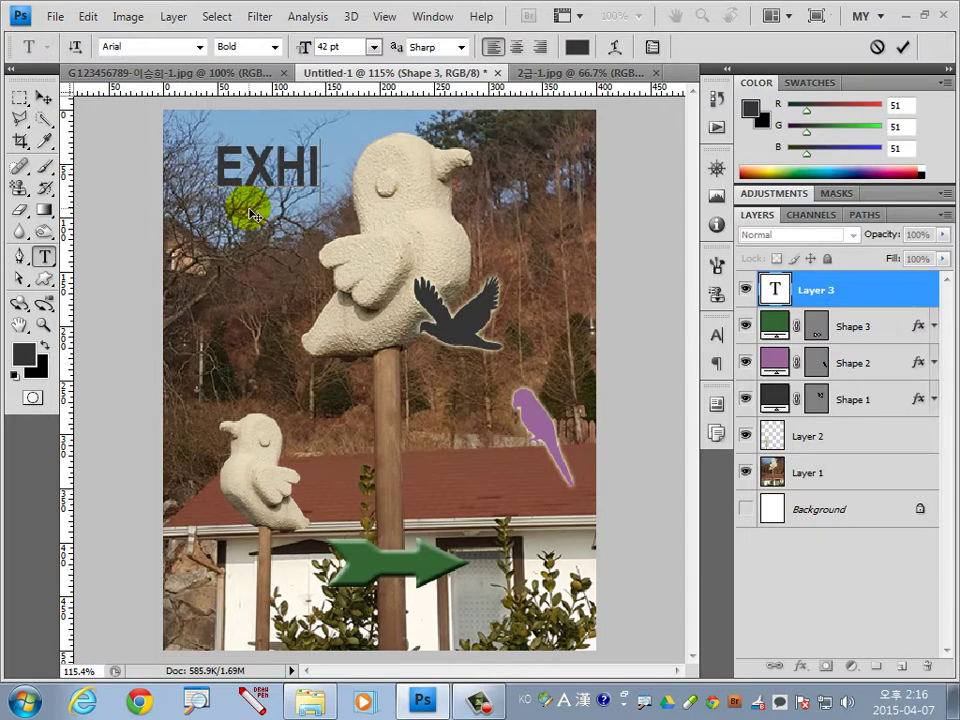
type("BITION HALL")
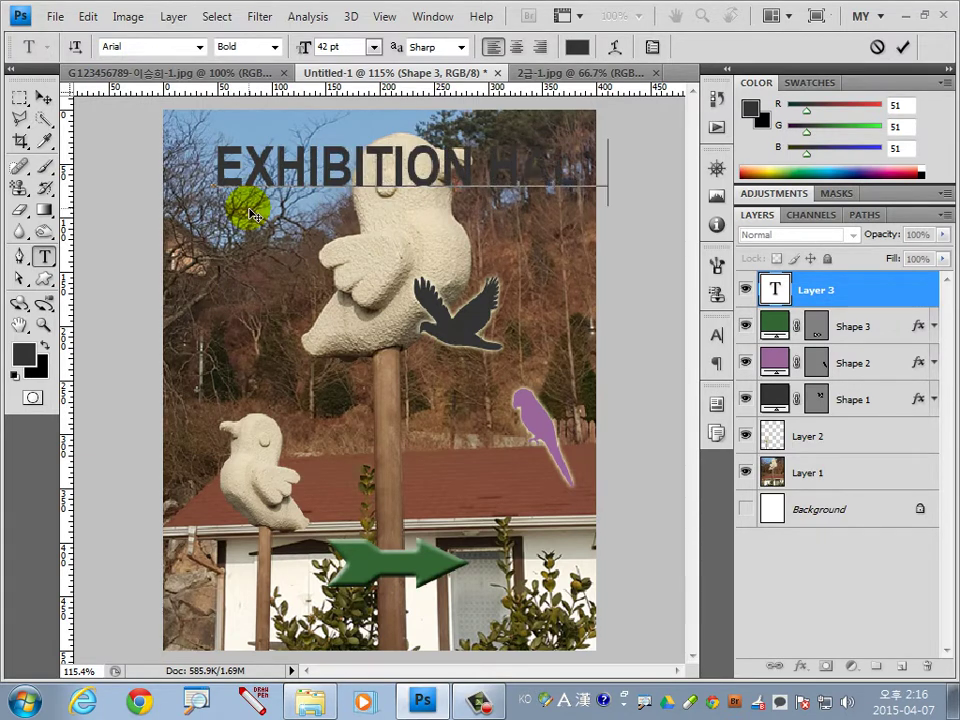
left_click_drag(253, 214, 307, 347)
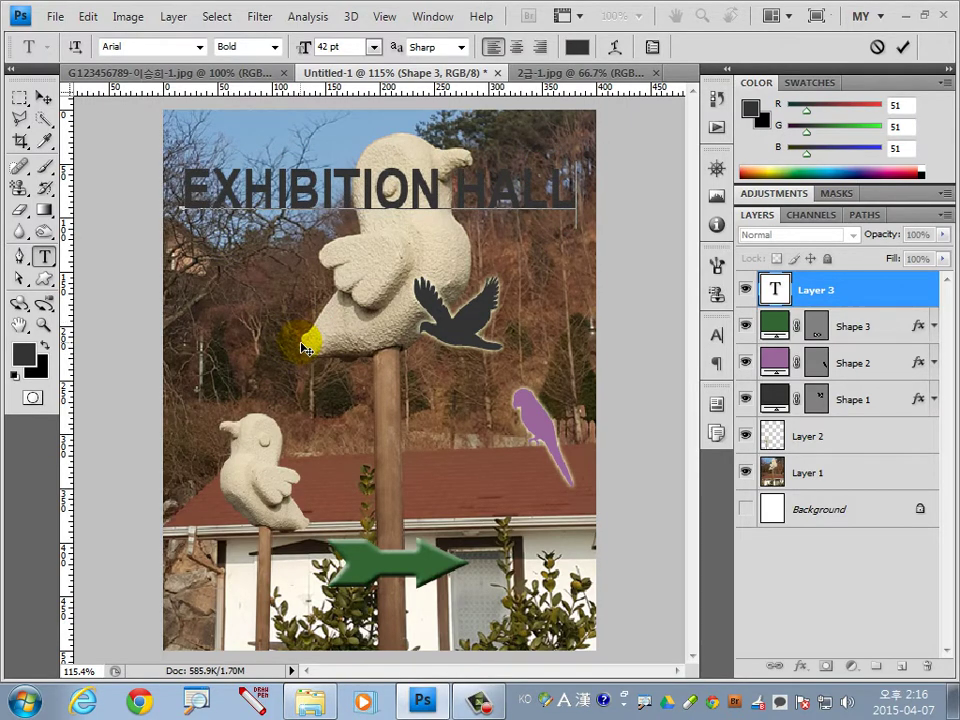
left_click(902, 47)
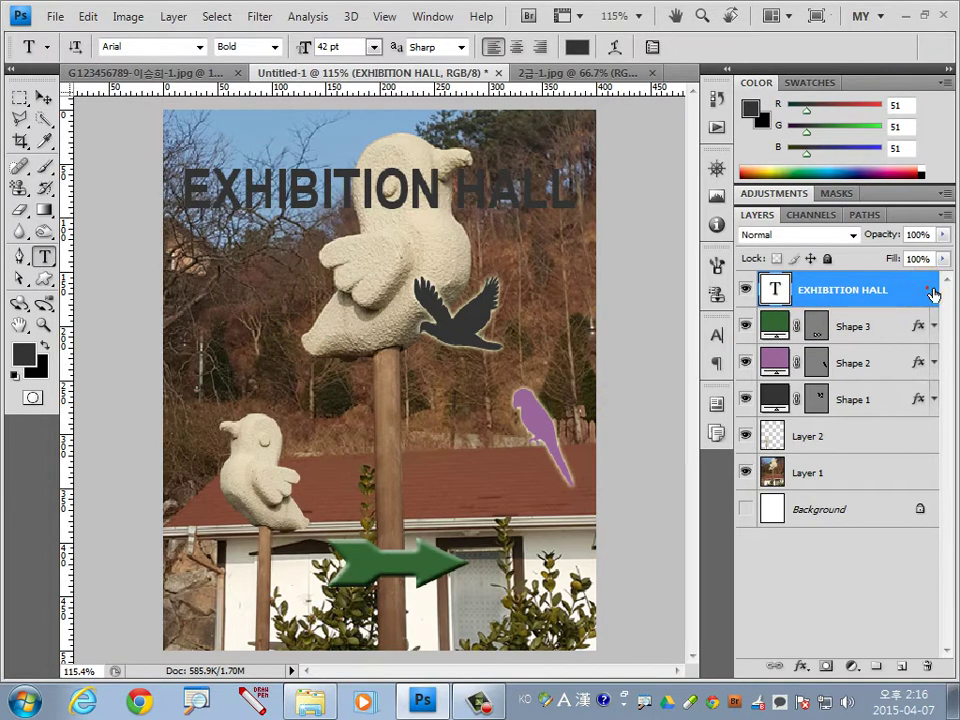
Enable a Gradient Overlay effect on the EXHIBITION HALL title layer.
double_click(928, 290)
left_click(402, 418)
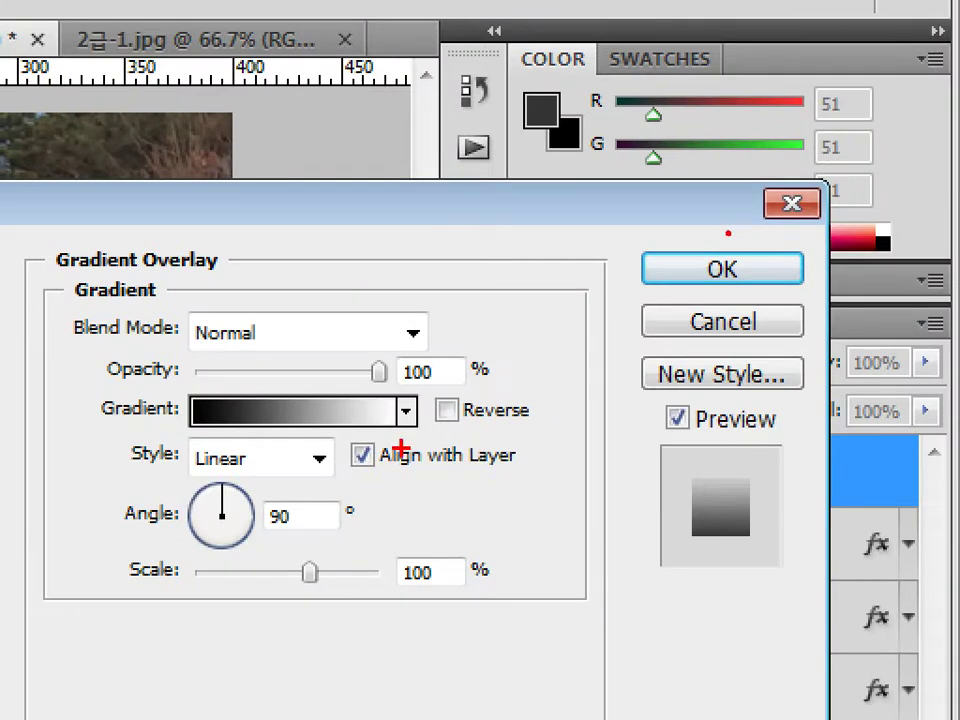
left_click_drag(690, 268, 524, 247)
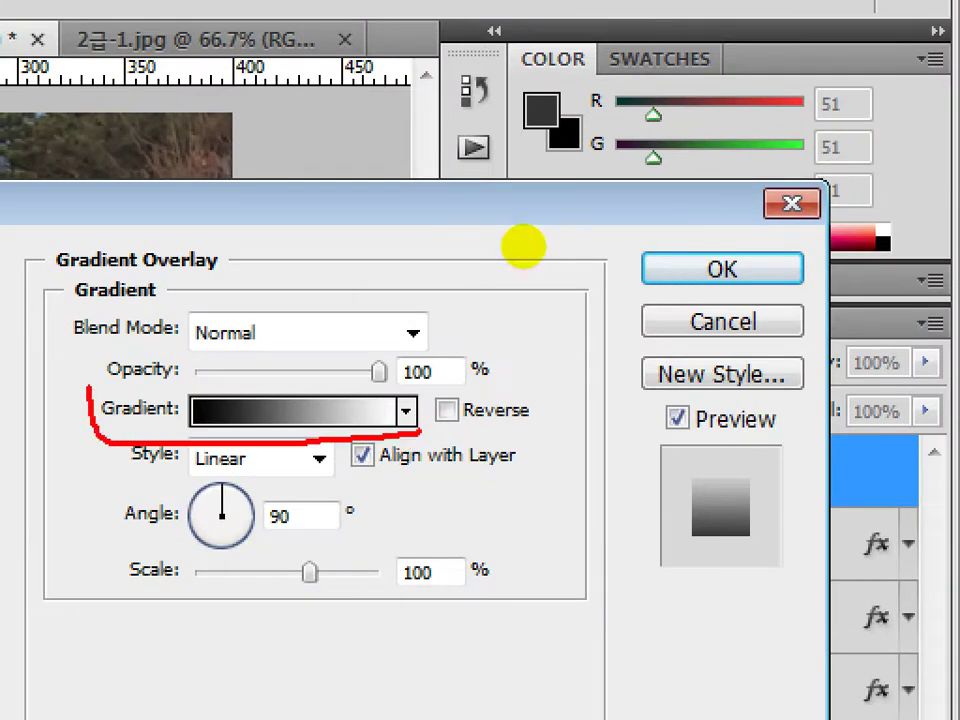
left_click_drag(95, 395, 438, 432)
mouse_move(330, 390)
left_mouse_down()
mouse_move(322, 388)
mouse_move(350, 335)
left_mouse_up()
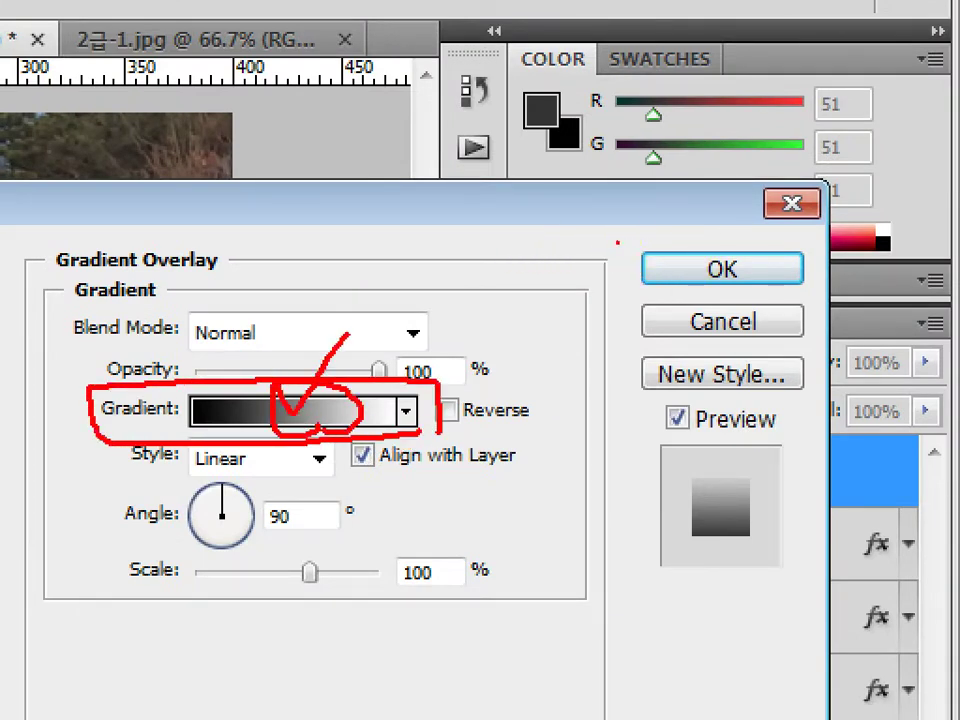
key("Escape")
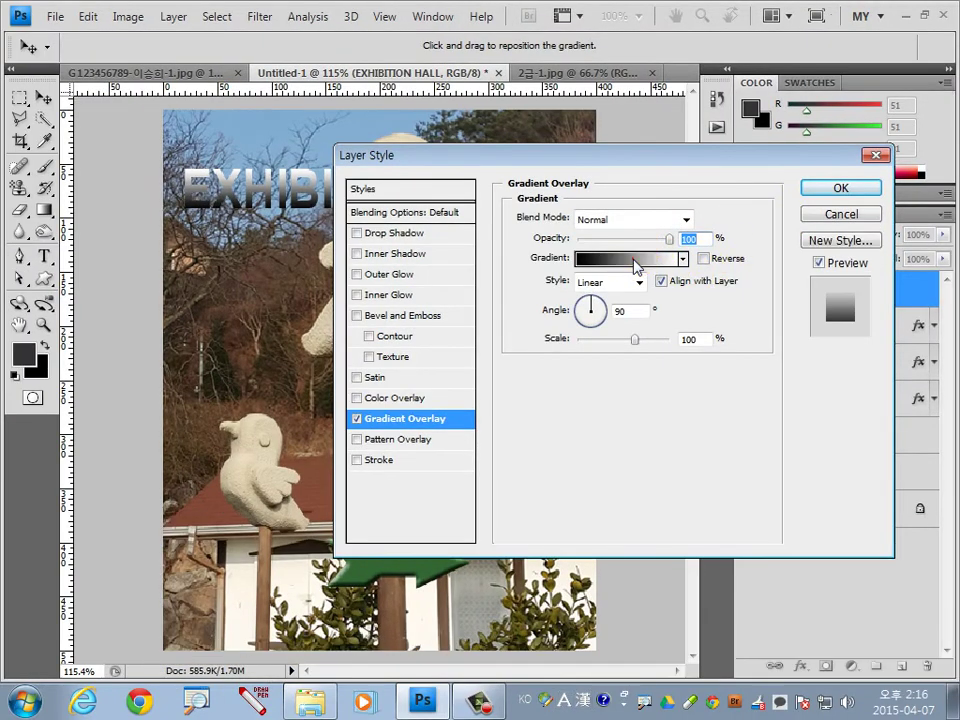
Set the overlay gradient from dark red 330000 to white and enable a Stroke.
left_click(634, 262)
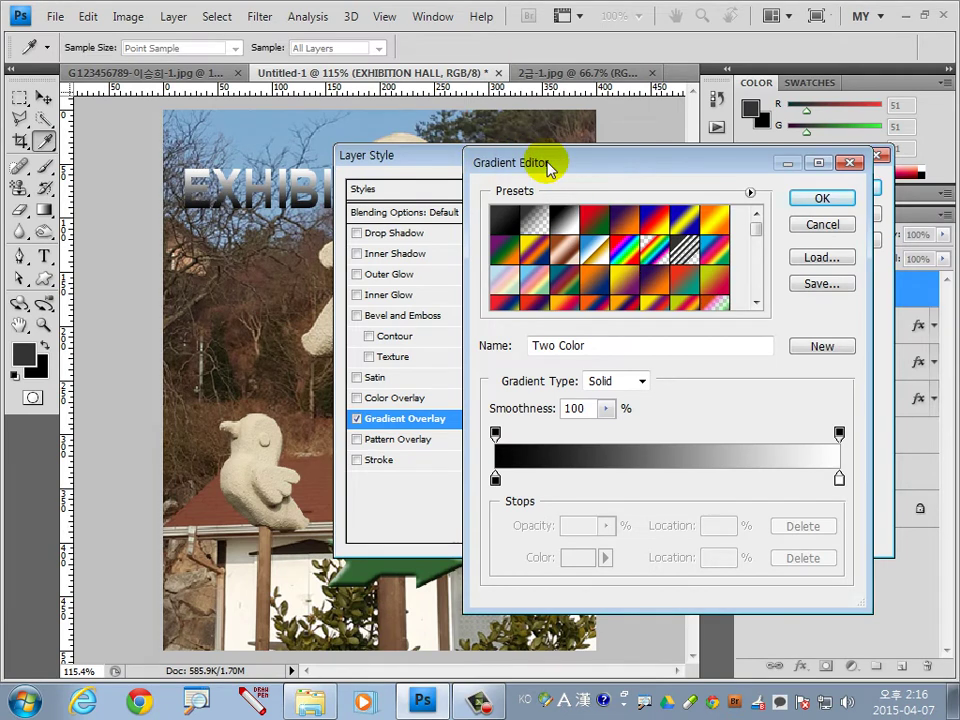
left_click_drag(495, 478, 497, 476)
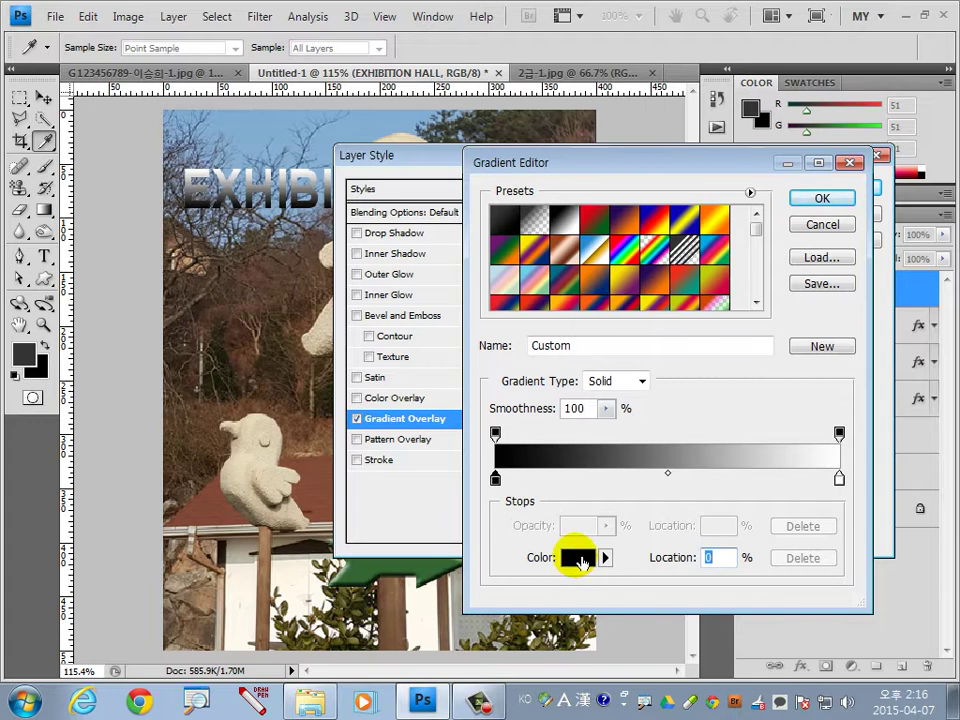
left_click(577, 558)
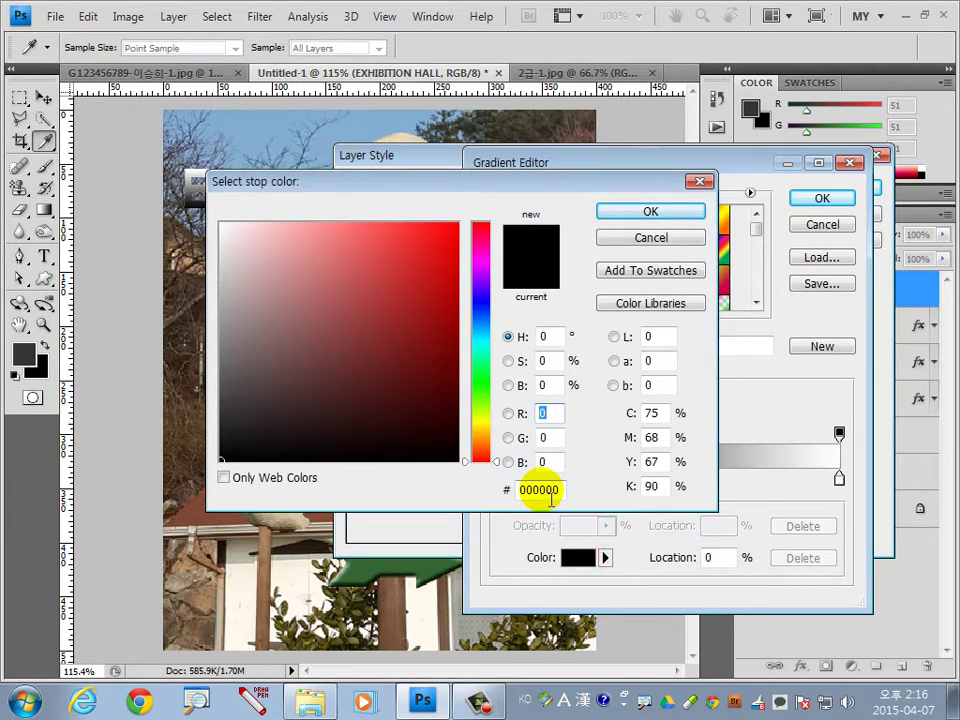
left_click_drag(532, 490, 508, 492)
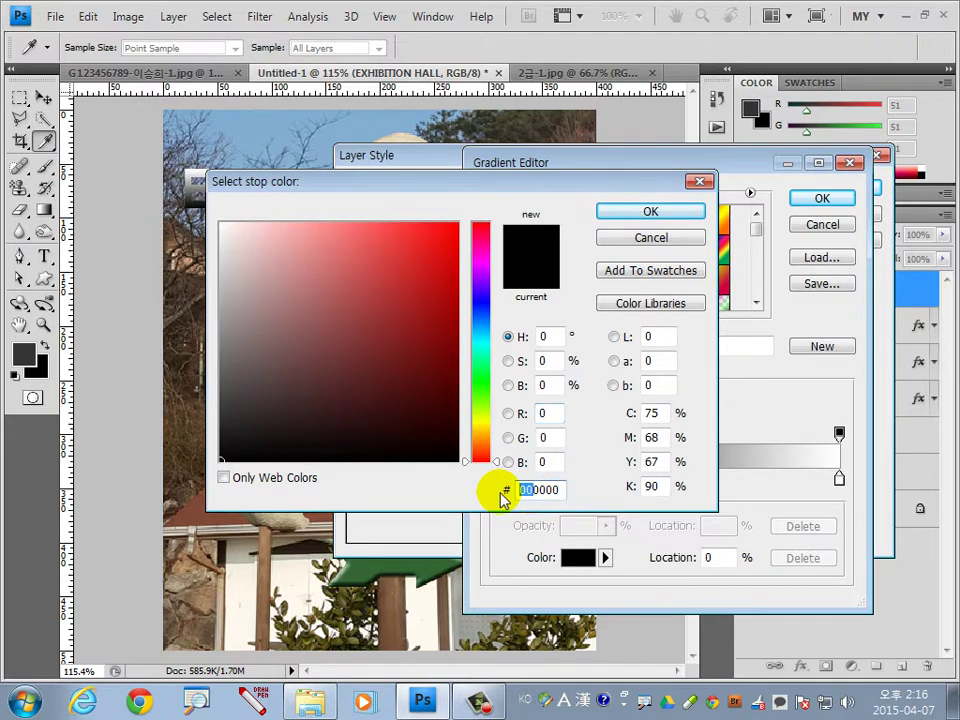
type("33")
left_click(651, 212)
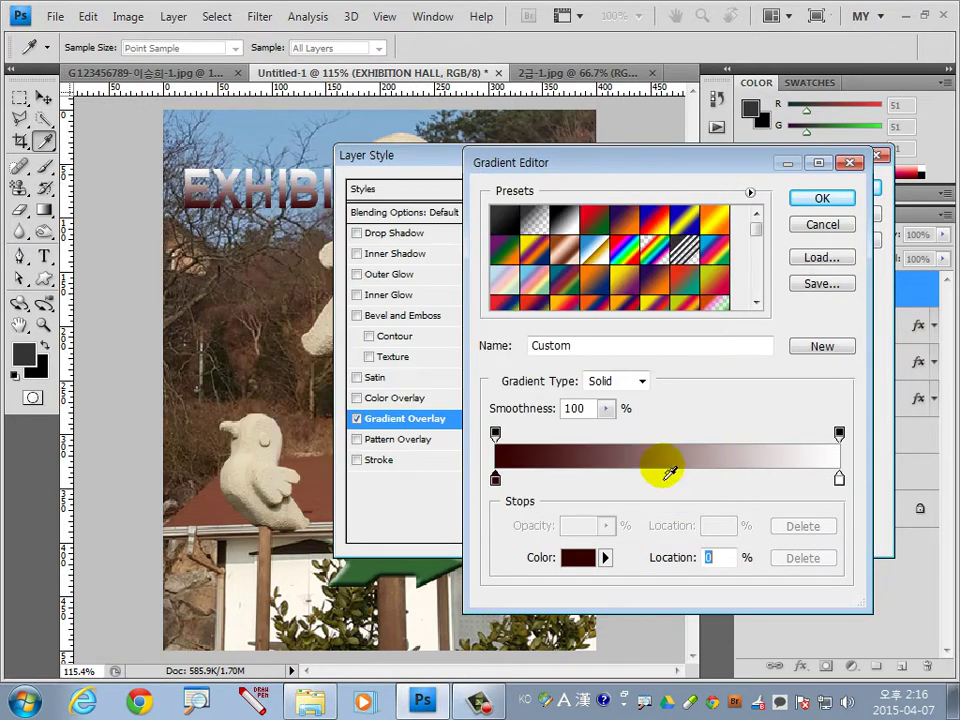
left_click(839, 479)
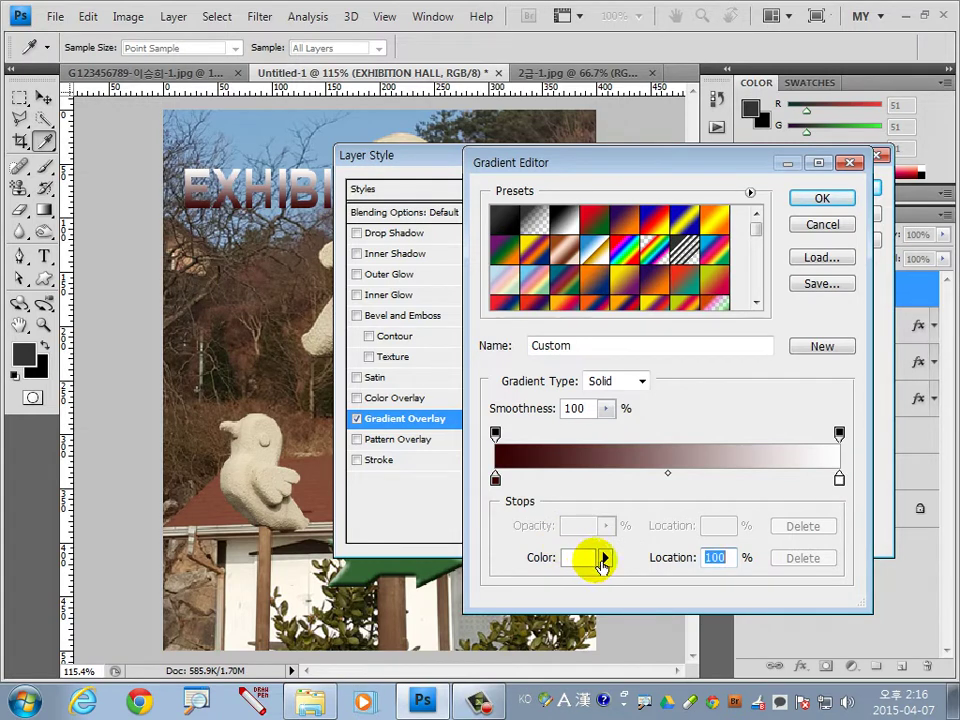
left_click_drag(681, 157, 696, 247)
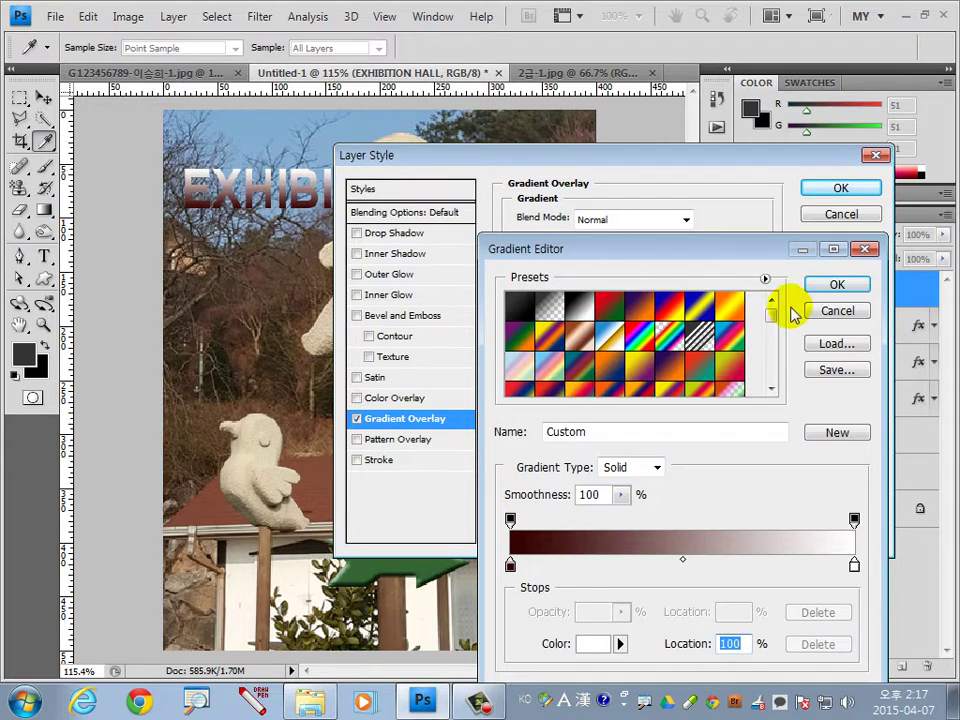
left_click(837, 284)
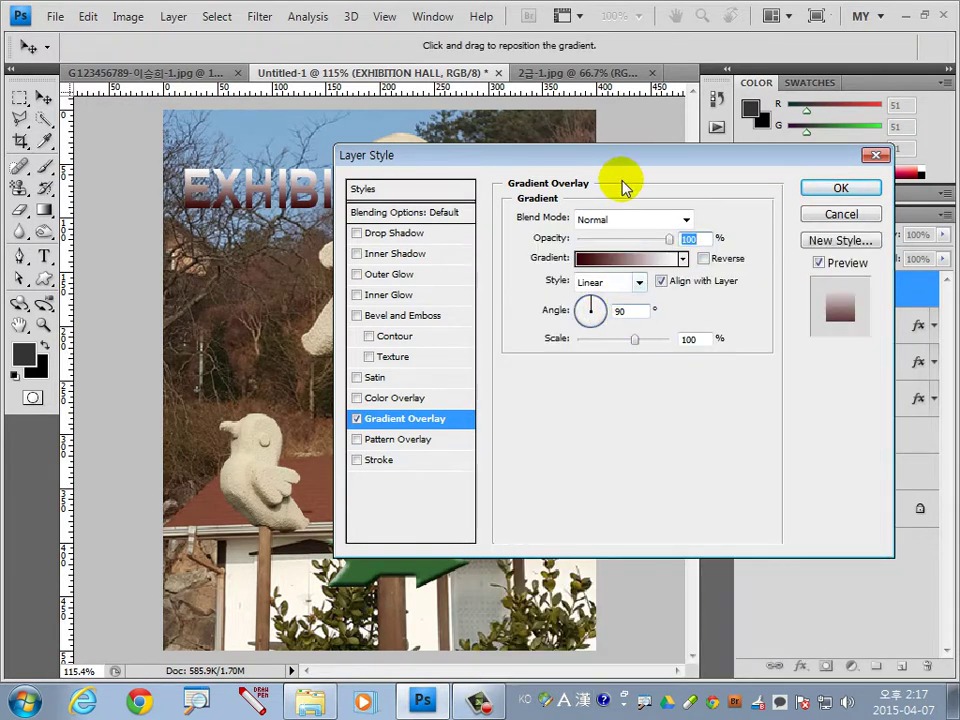
left_click(283, 206)
left_click(372, 460)
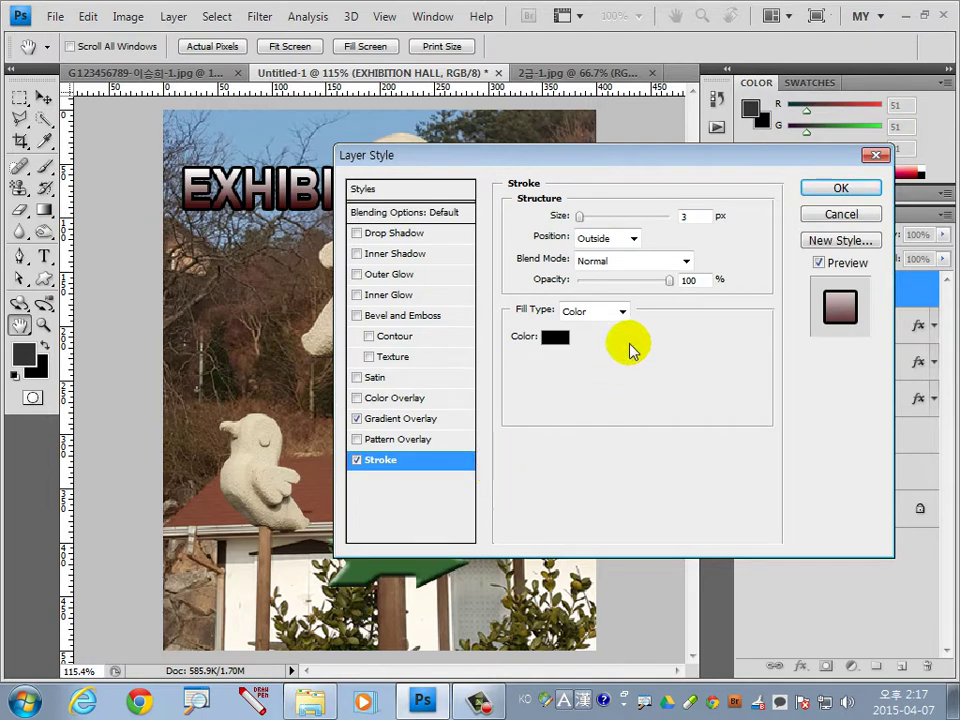
Set the title's stroke to 1 px black and apply the layer style.
double_click(683, 216)
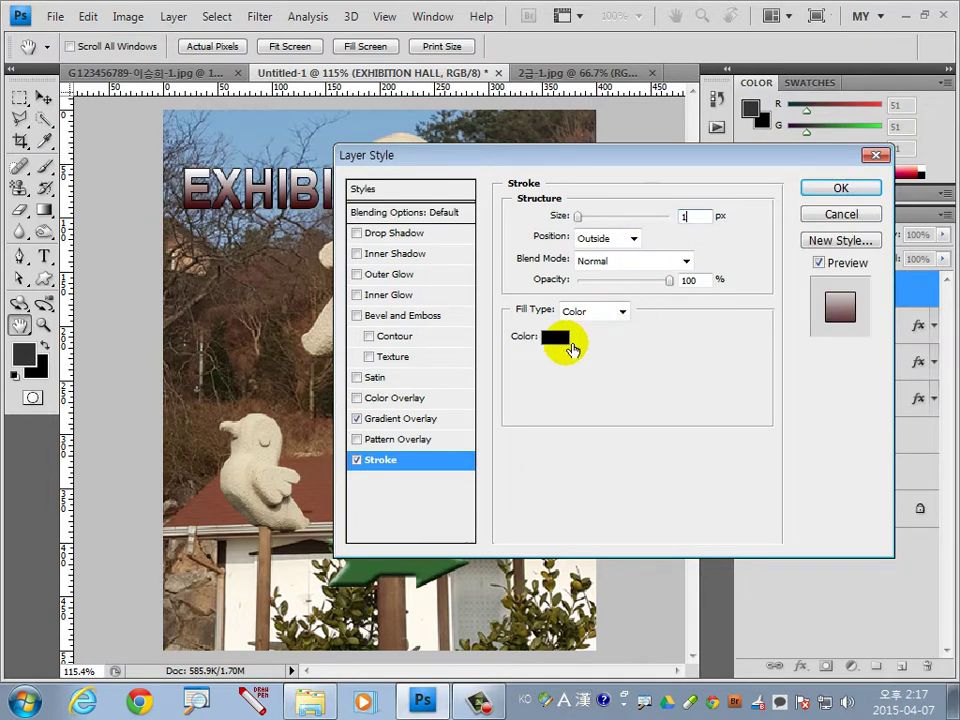
left_click(555, 337)
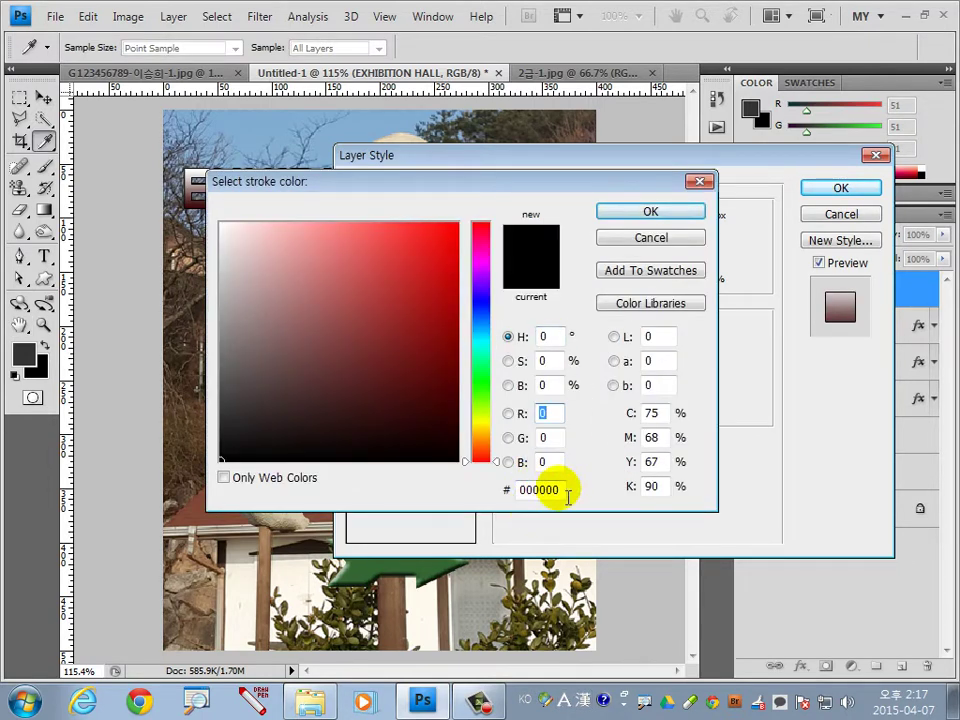
left_click(662, 213)
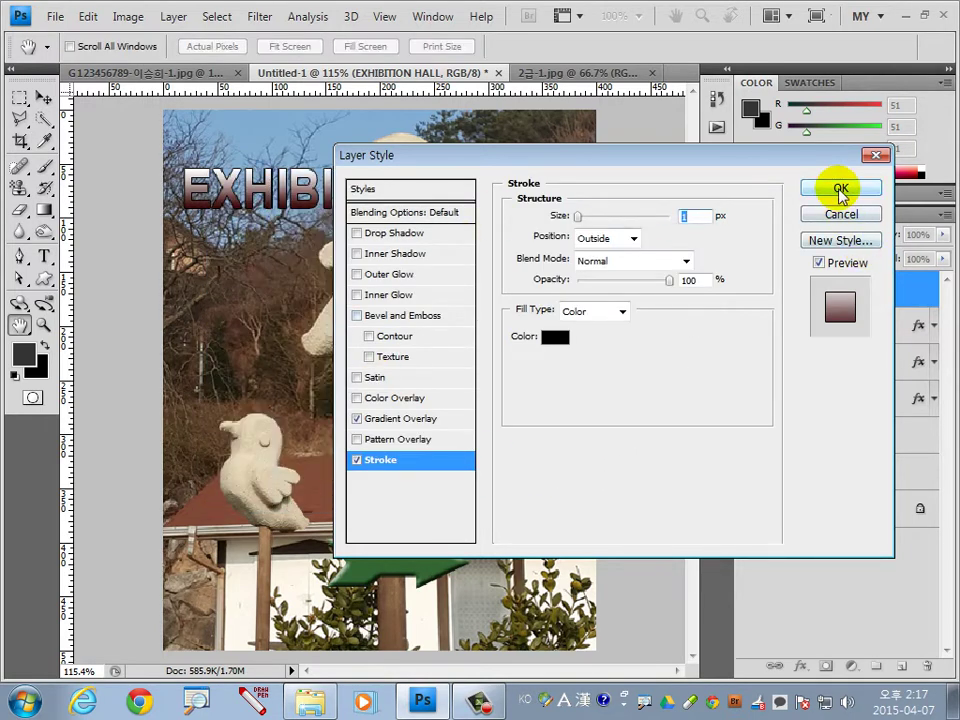
left_click(841, 191)
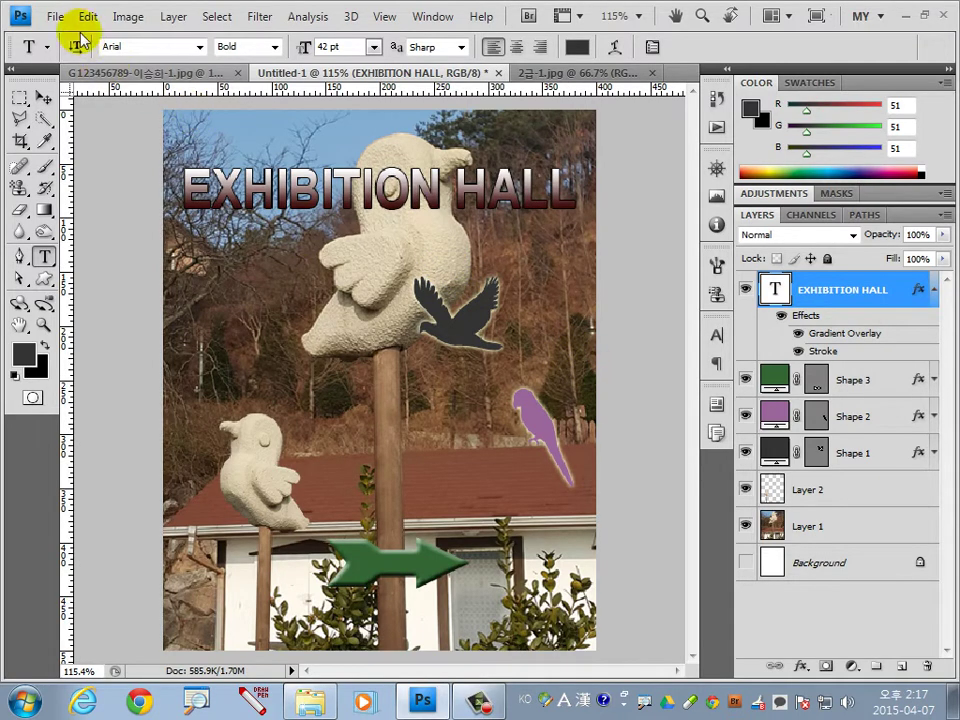
In Save As, create a new folder named 저장 one level up and open it.
left_click(52, 16)
left_click(86, 268)
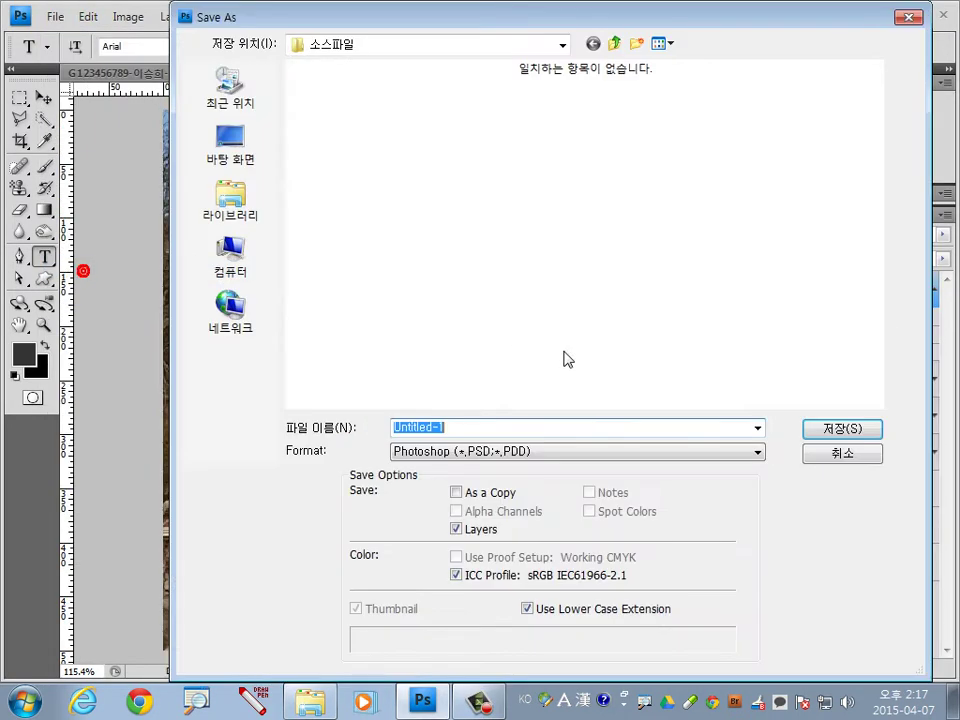
left_click(615, 43)
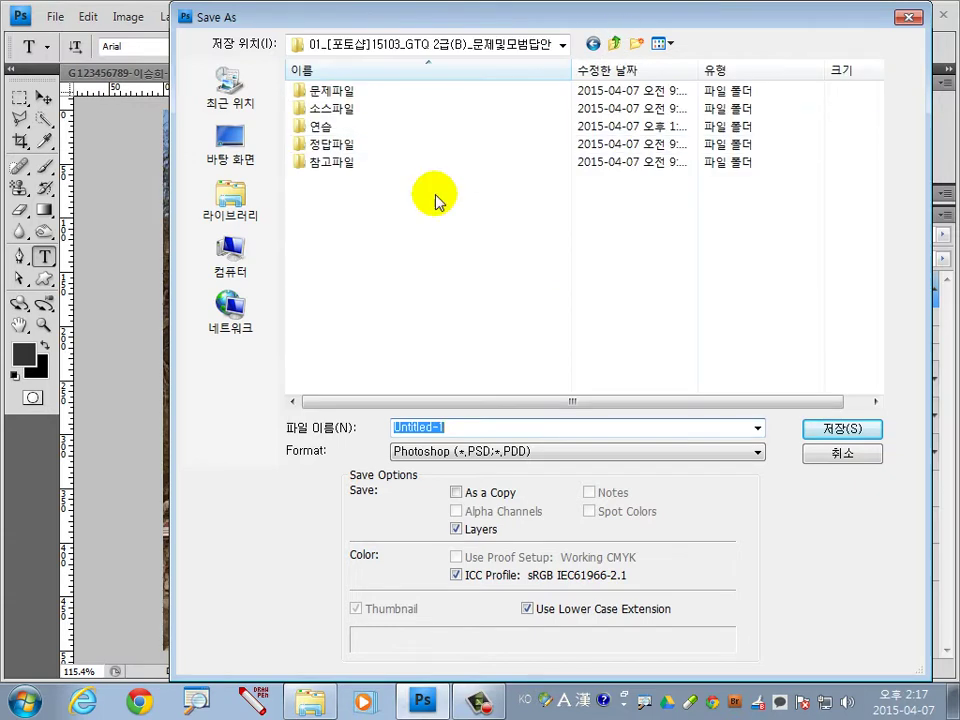
left_click(636, 45)
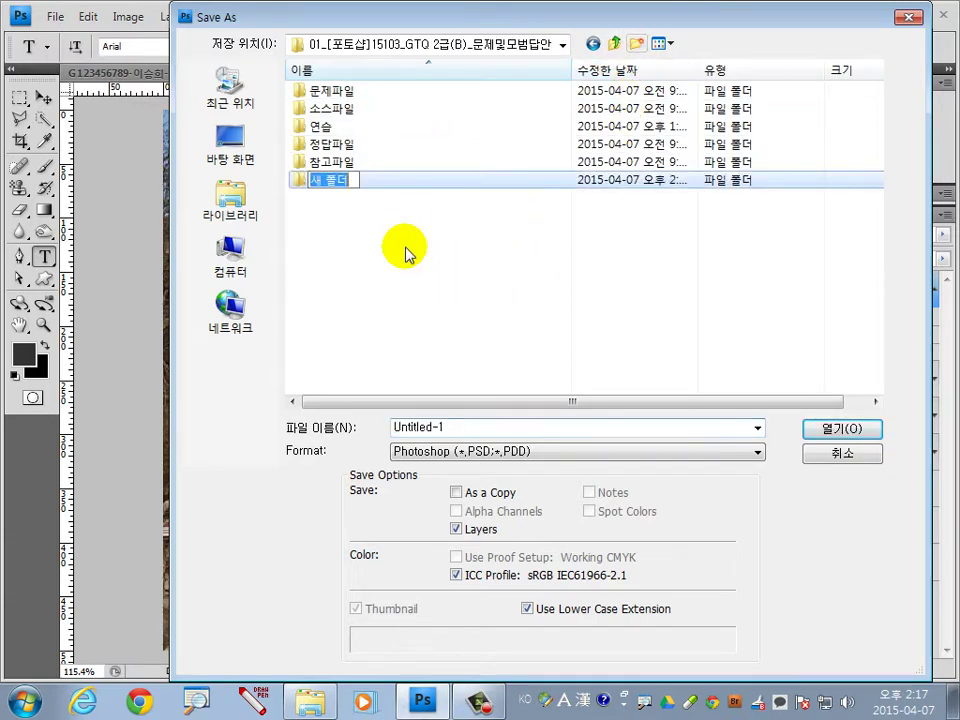
key("Hangul")
type("ㅈ")
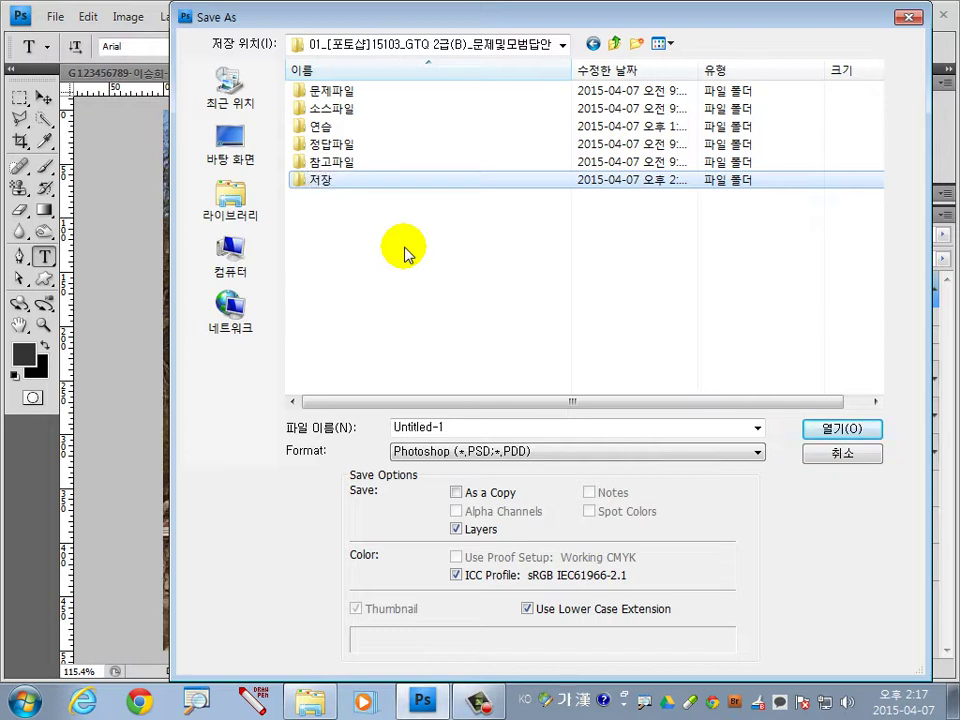
key("Return")
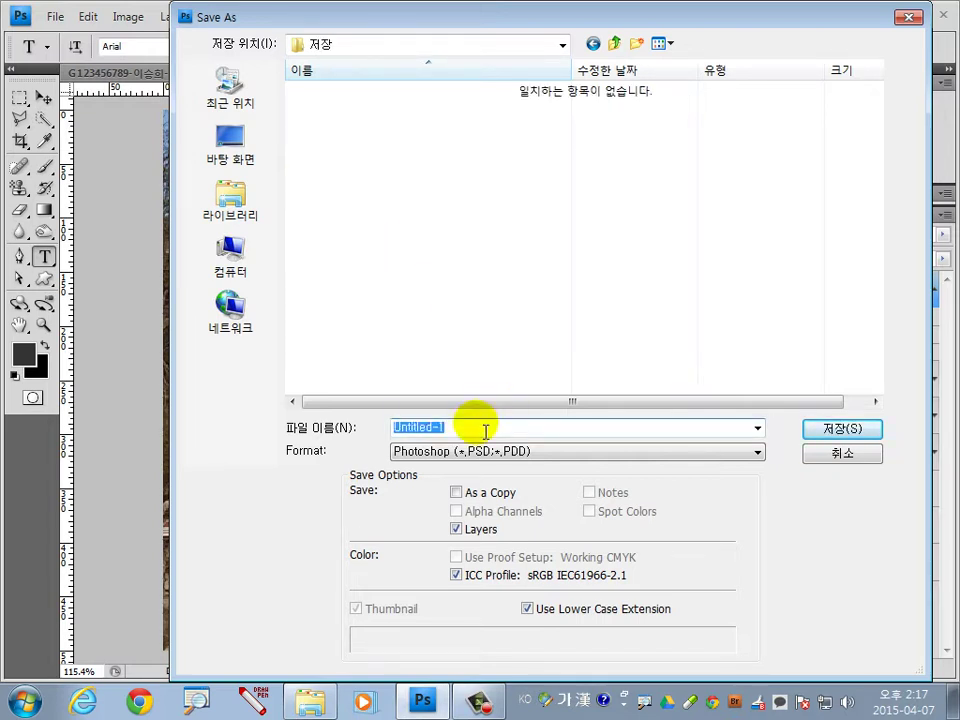
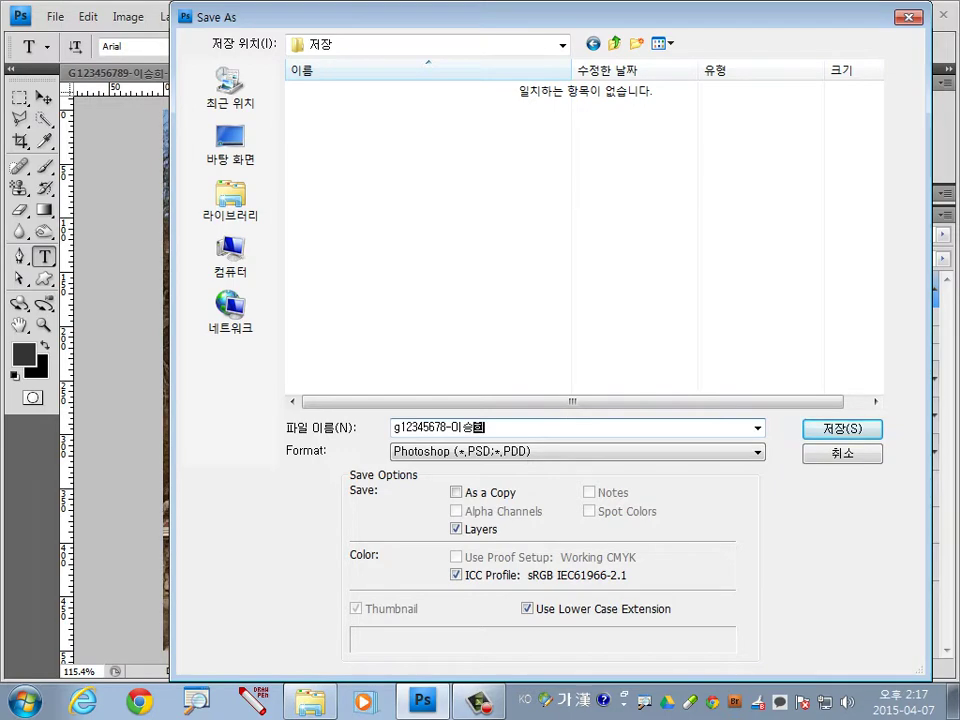
Save the composite there as a PSD under the exam-number-and-name file name.
left_click(848, 429)
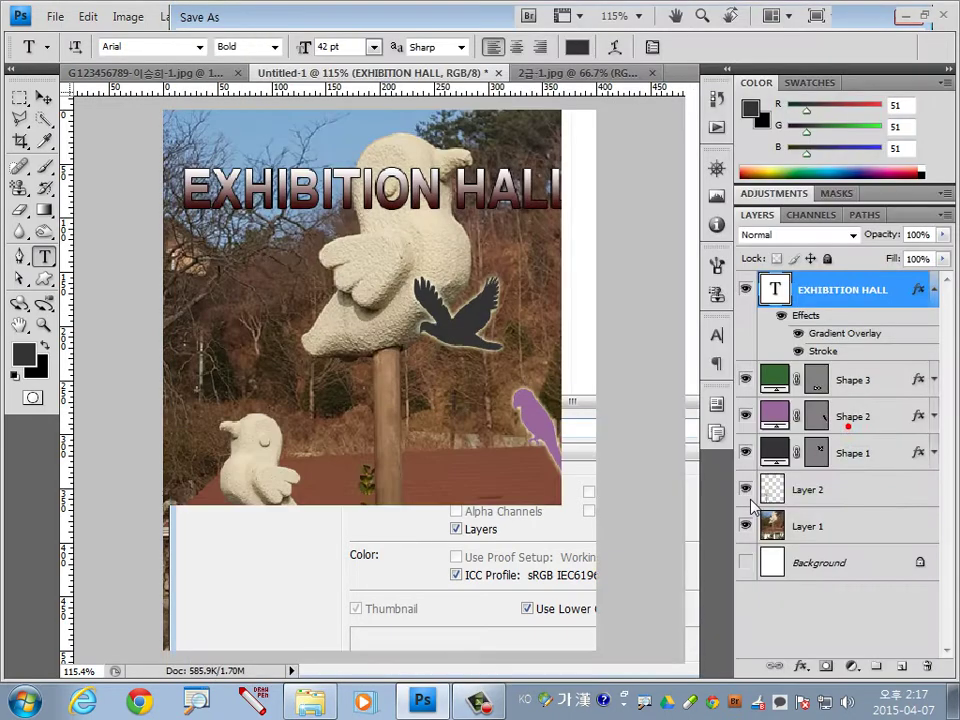
left_click(677, 225)
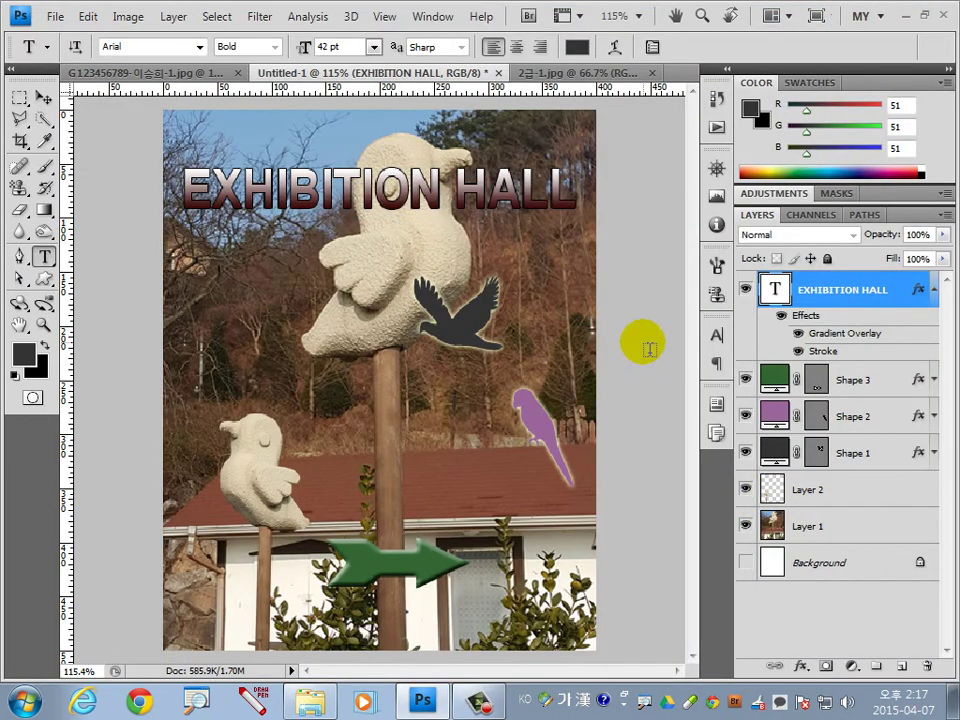
Save a High-quality JPEG copy of the bird composite into the 저장 folder.
left_click(43, 97)
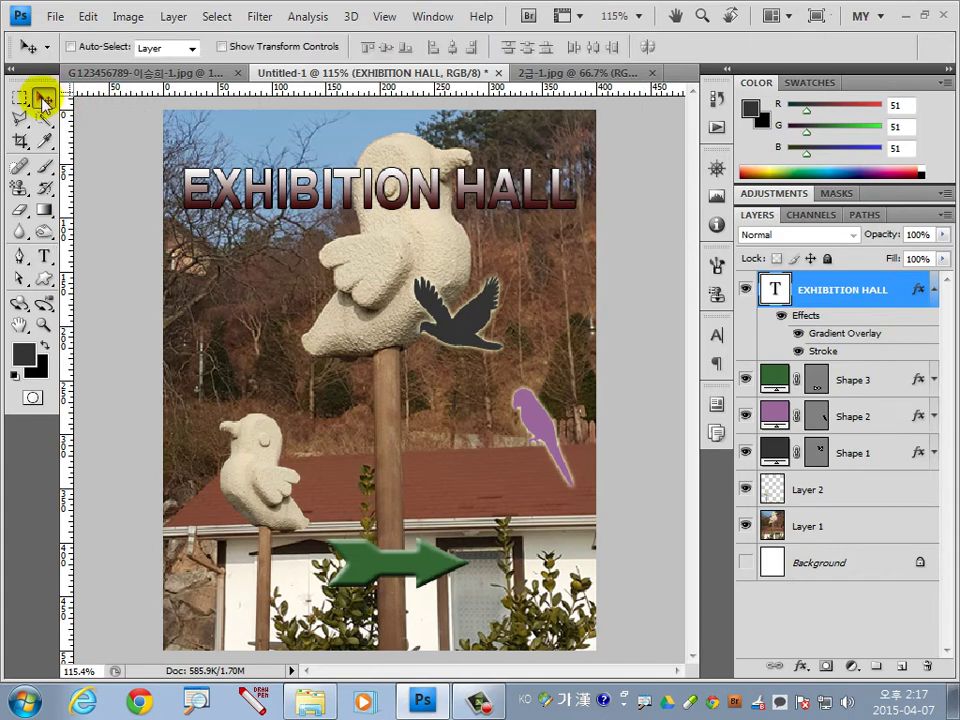
left_click(52, 16)
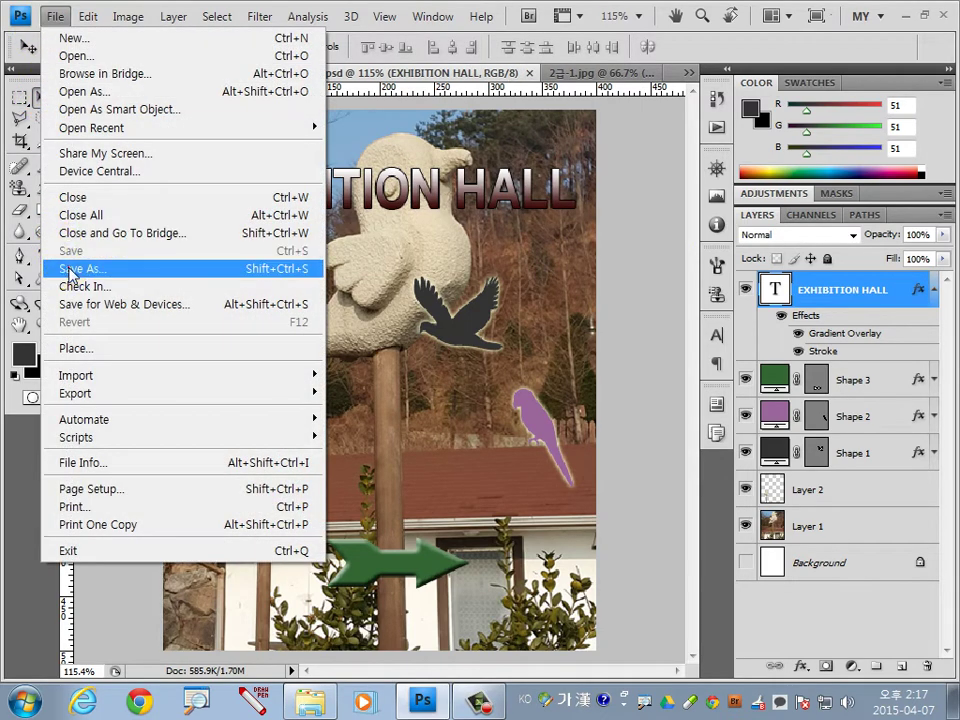
left_click(52, 267)
left_click(514, 451)
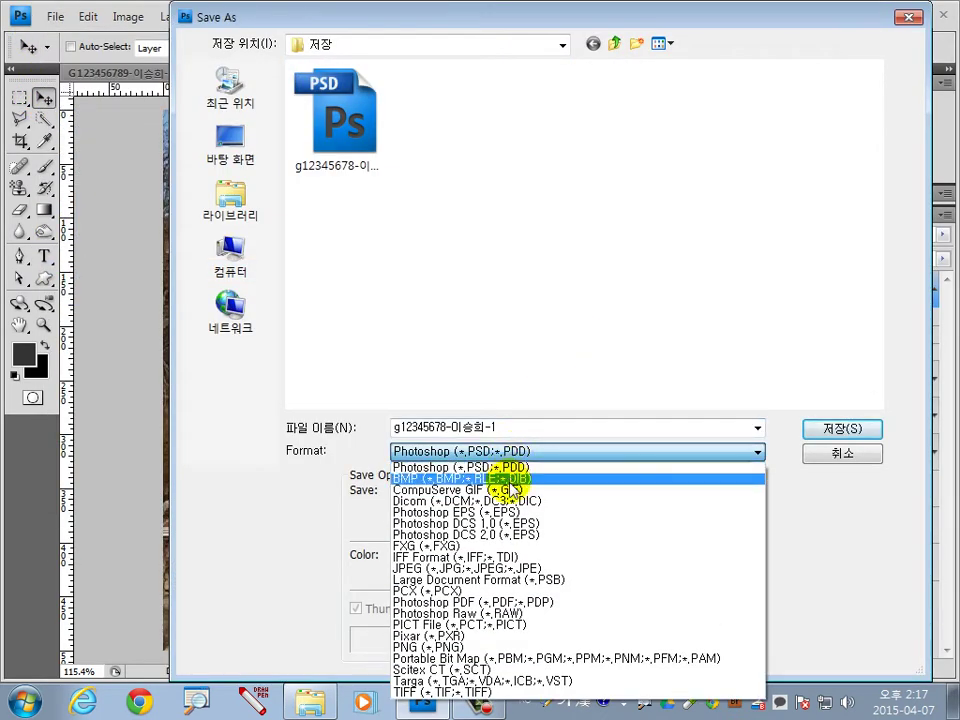
left_click(498, 568)
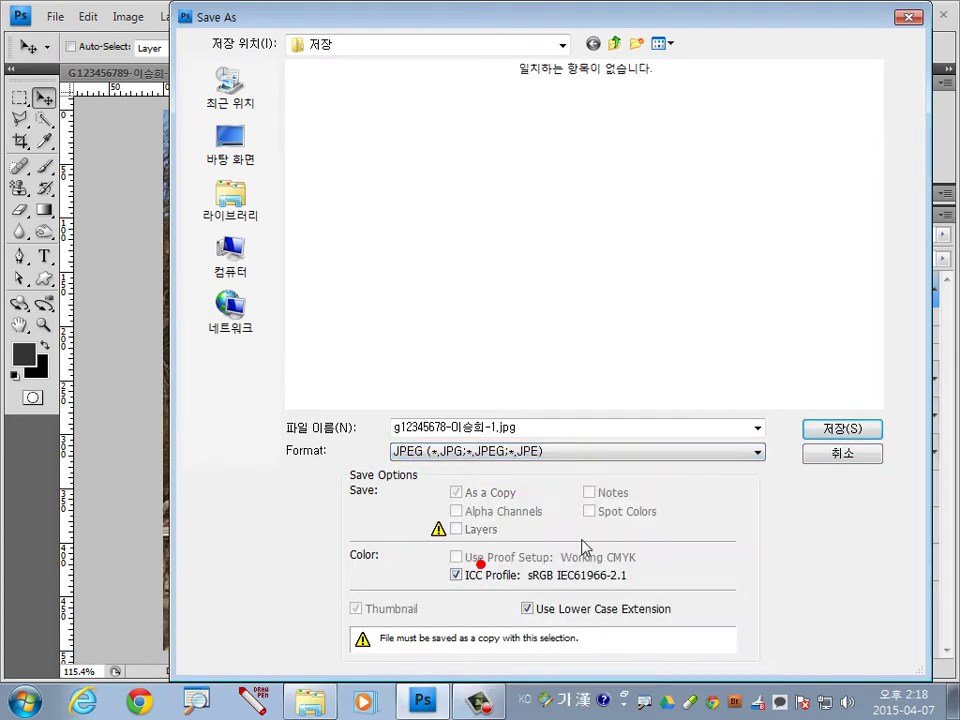
double_click(405, 426)
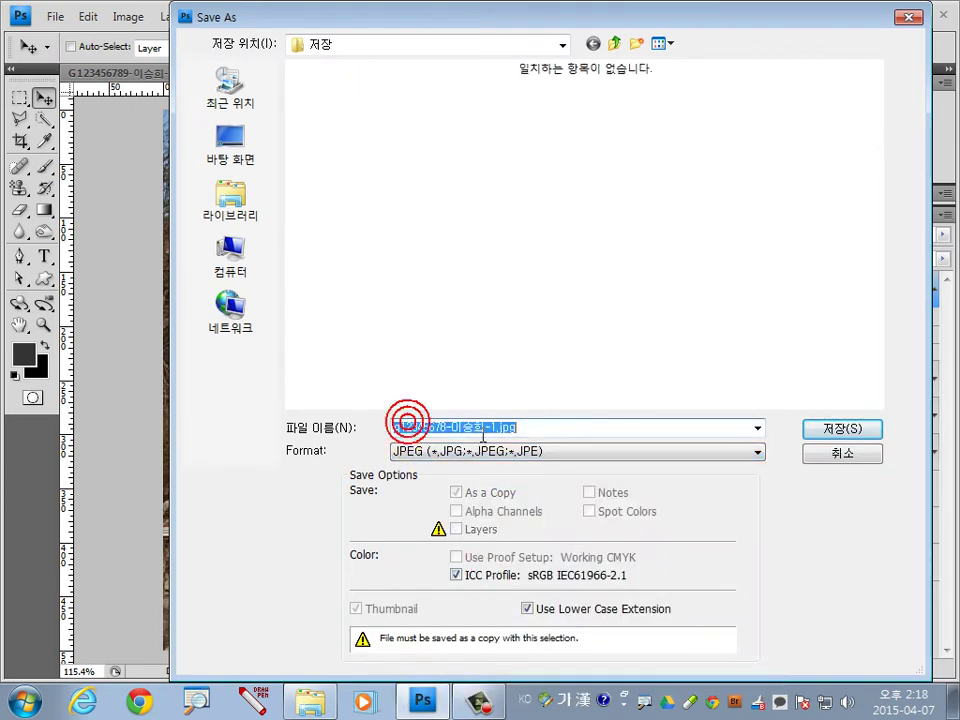
left_click(815, 430)
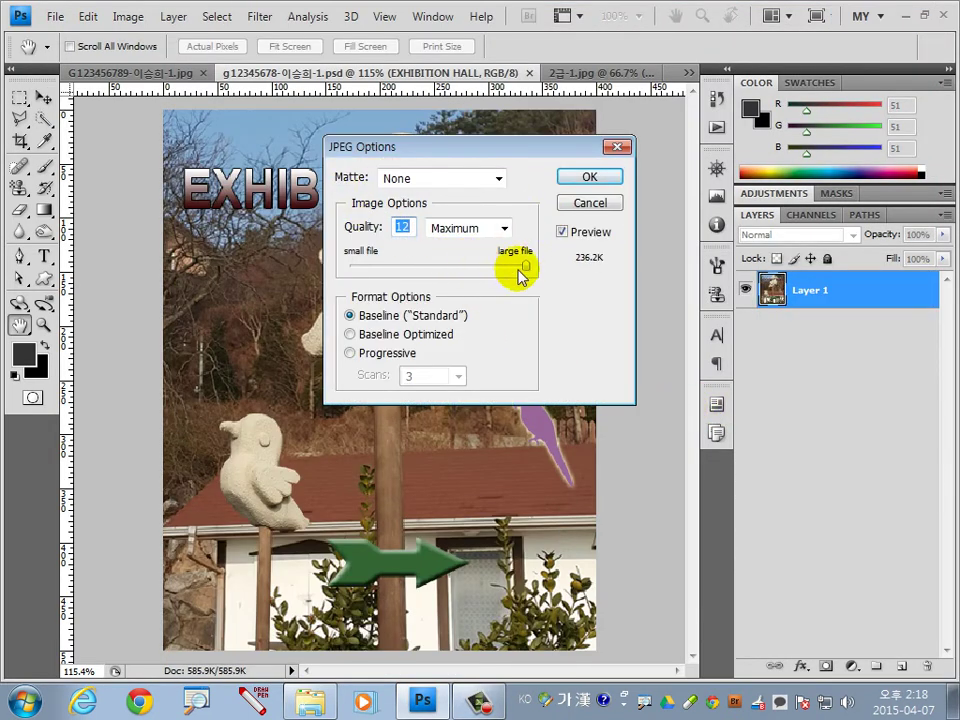
mouse_move(522, 268)
left_mouse_down()
mouse_move(403, 272)
mouse_move(560, 272)
left_mouse_up()
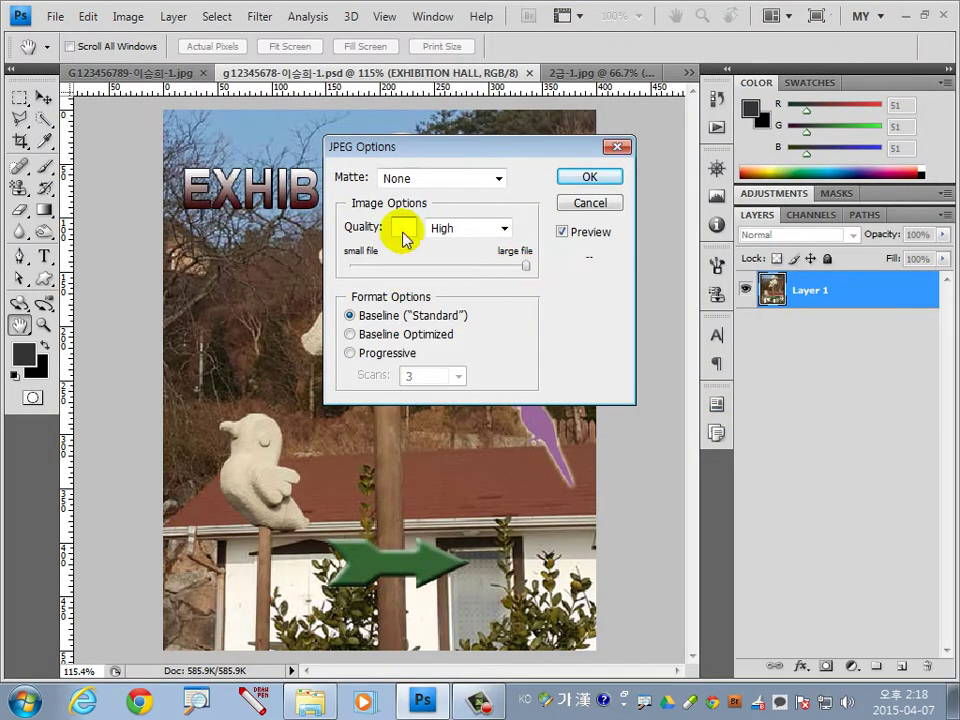
left_click(589, 178)
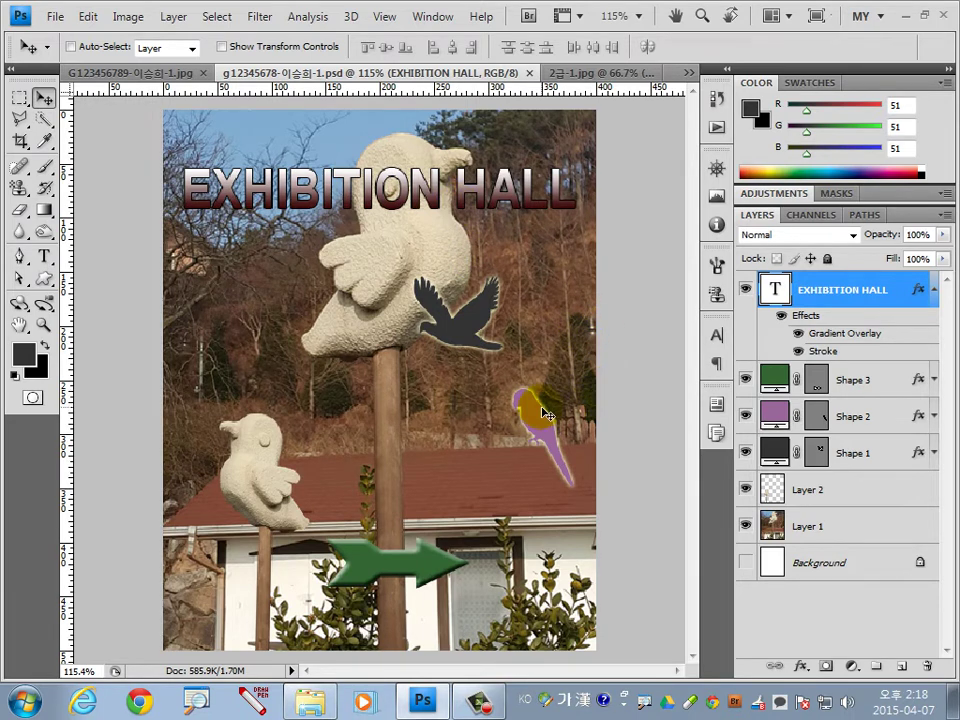
Save another layered PSD copy with '-원본' appended to the file name, keeping Maximize Compatibility.
left_click(60, 17)
left_click(103, 267)
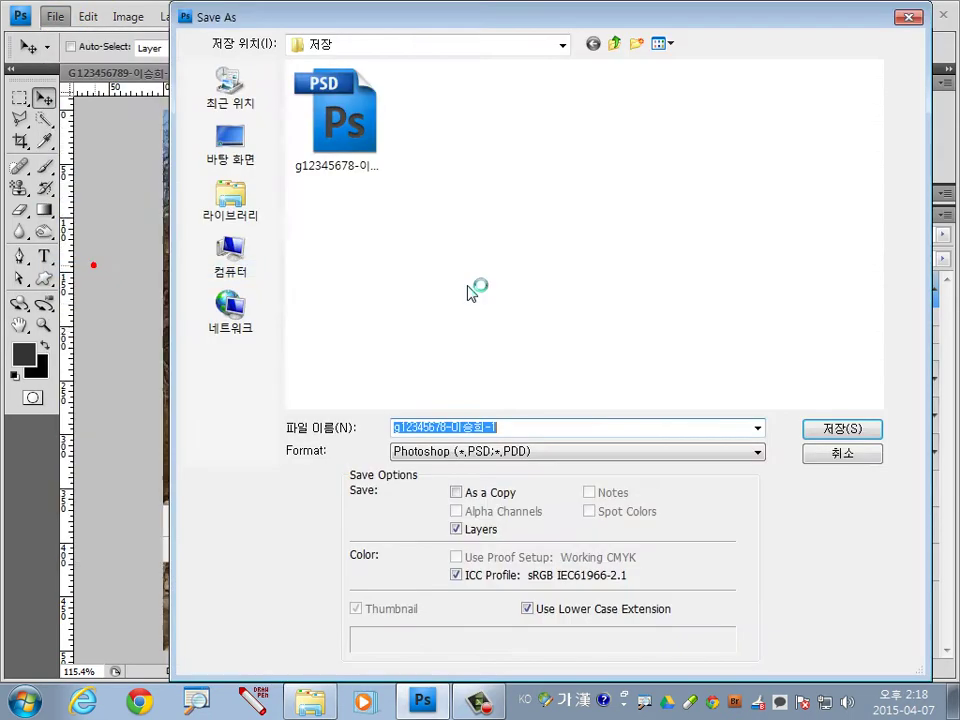
left_click(529, 428)
left_click(531, 432)
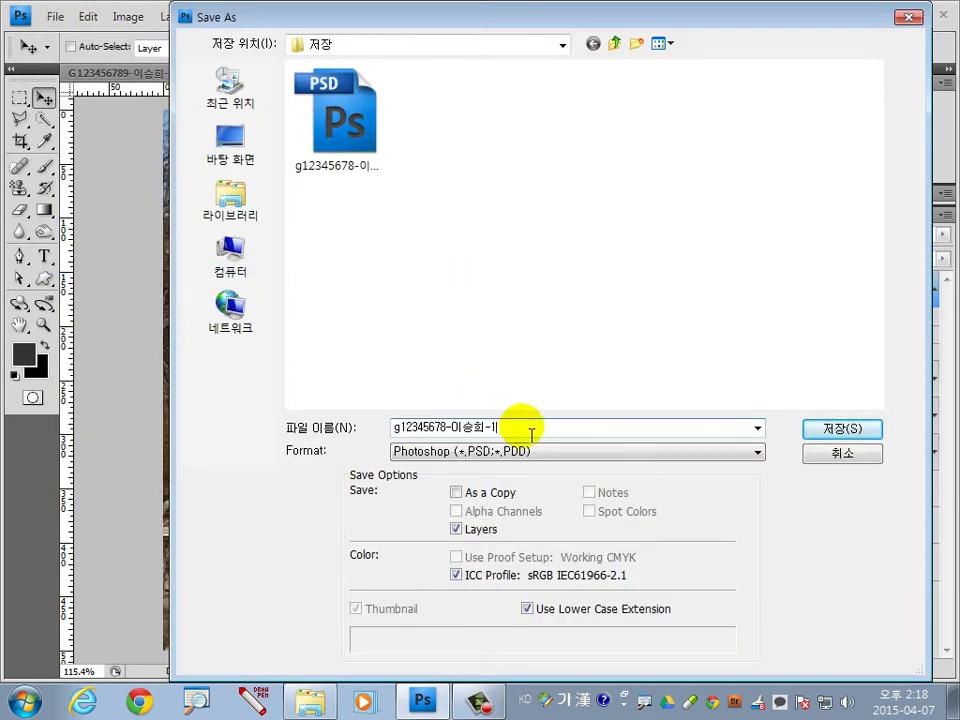
type("-원본")
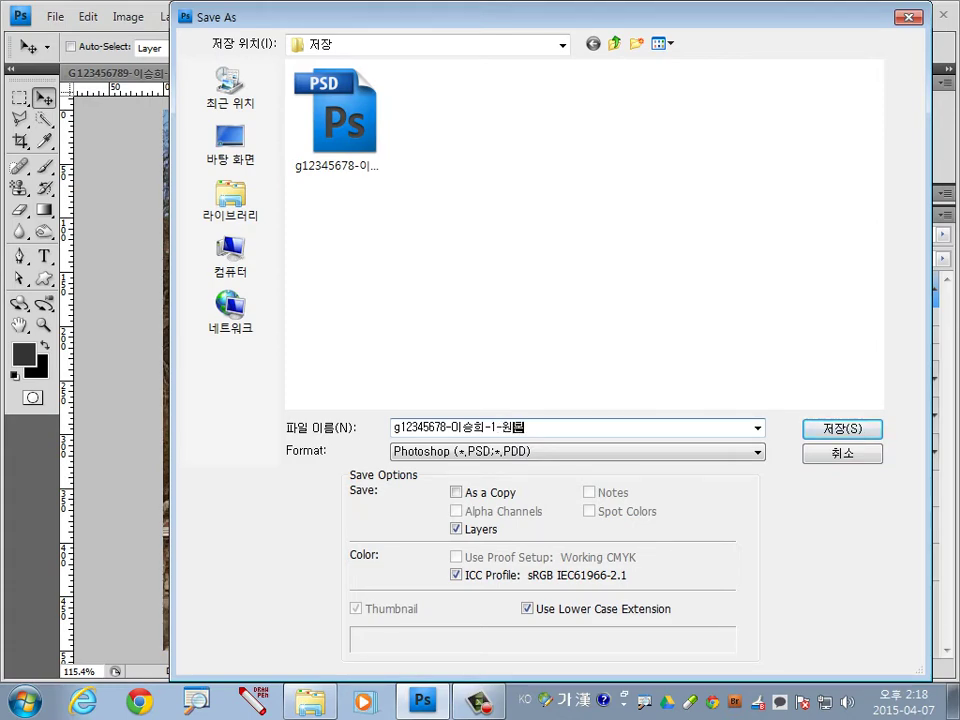
key("Return")
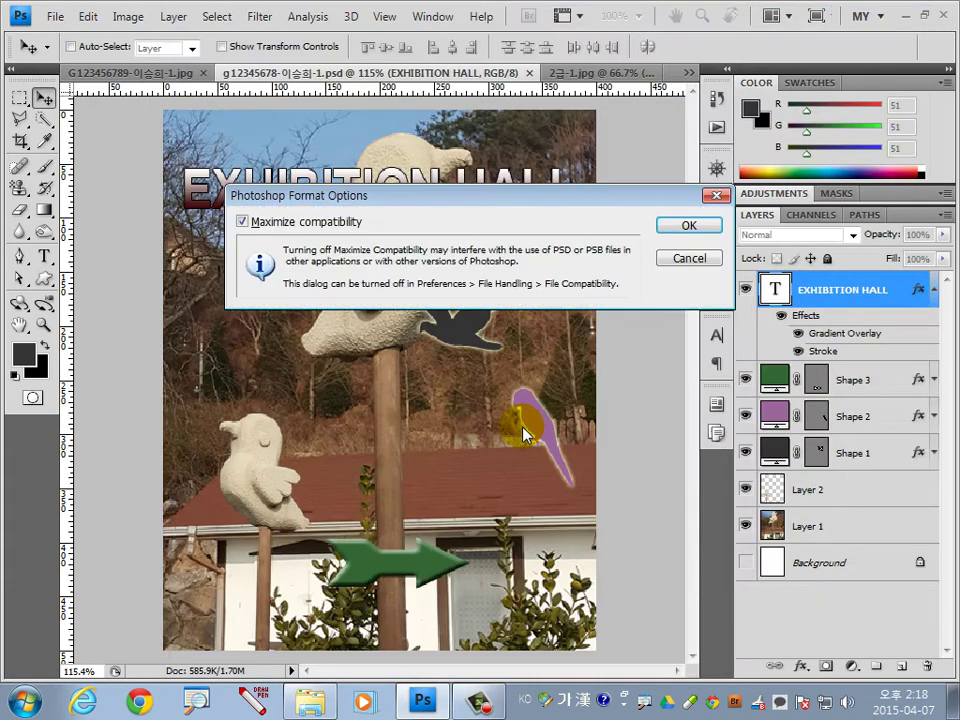
key("Return")
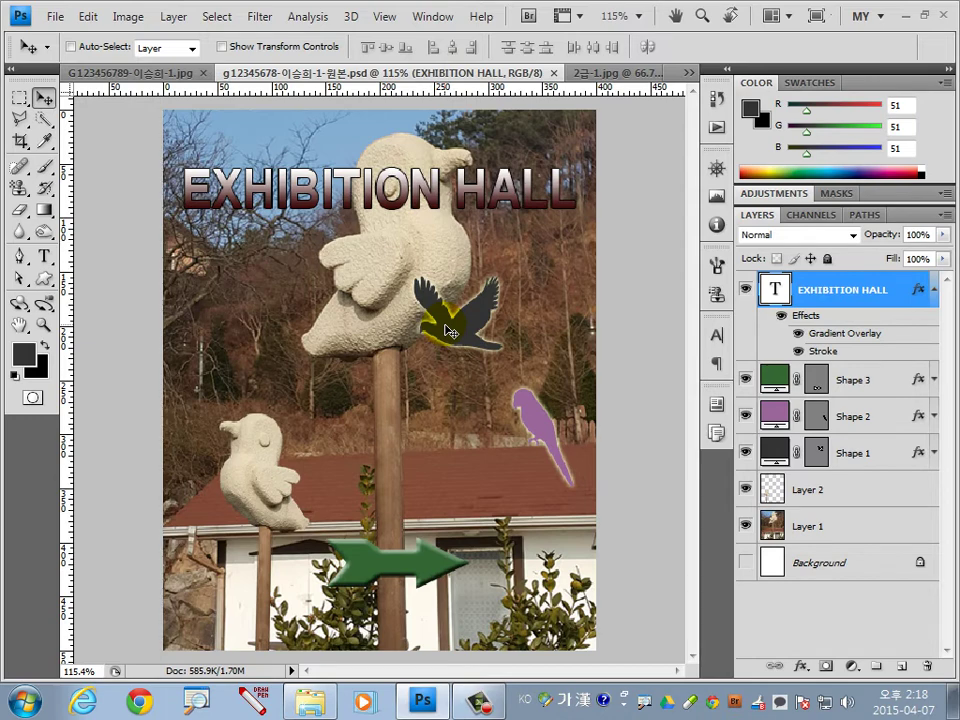
Enter a 40 × 50 pixel image size with Constrain Proportions on.
left_click(128, 17)
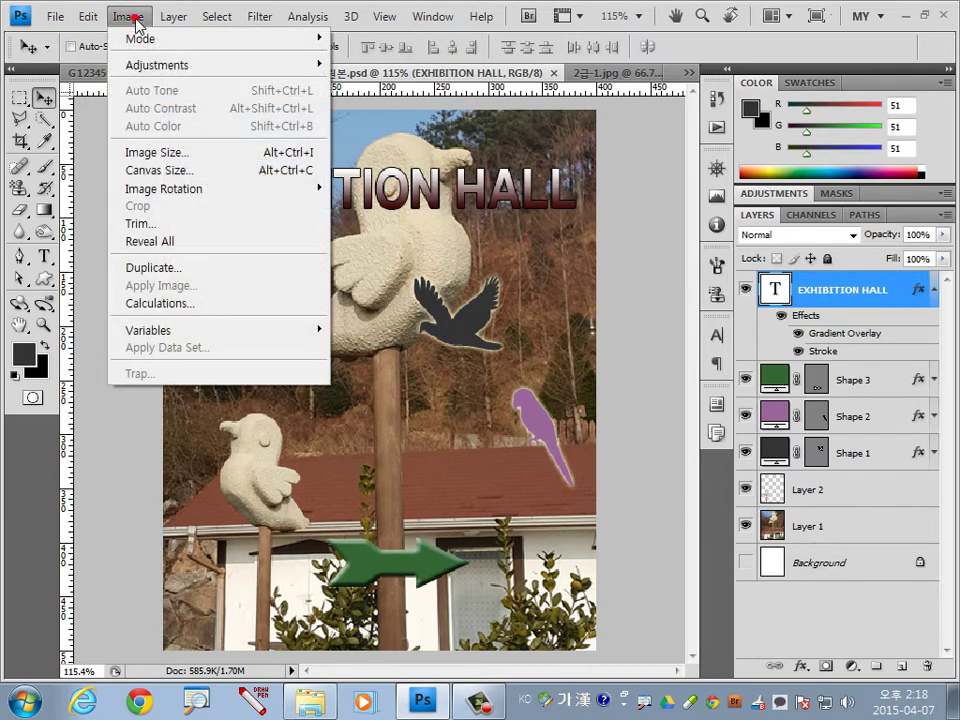
left_click(135, 150)
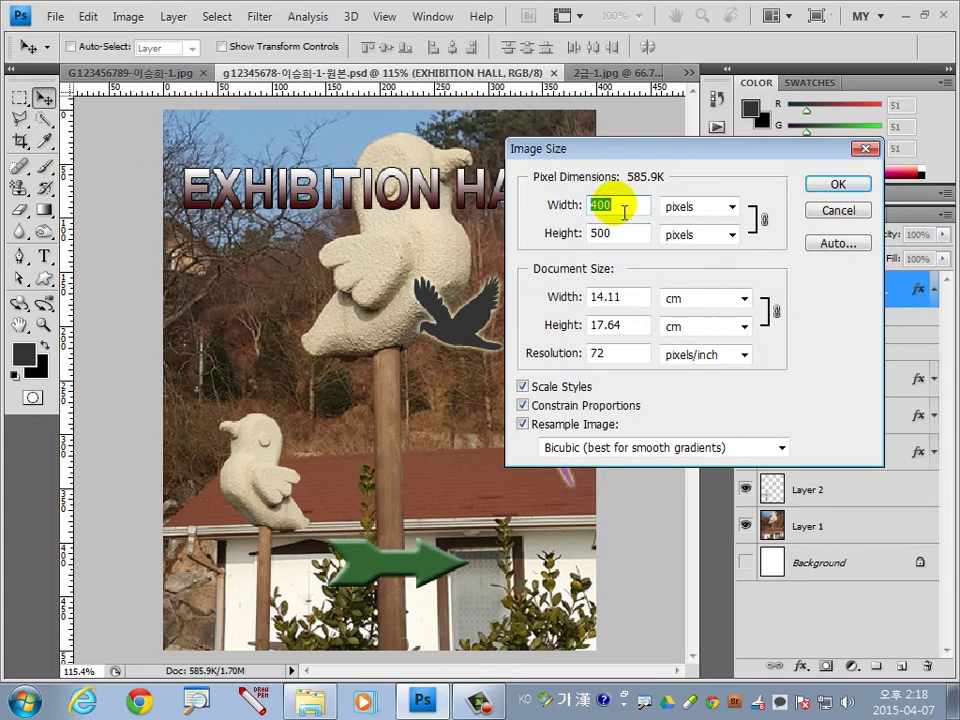
type("4")
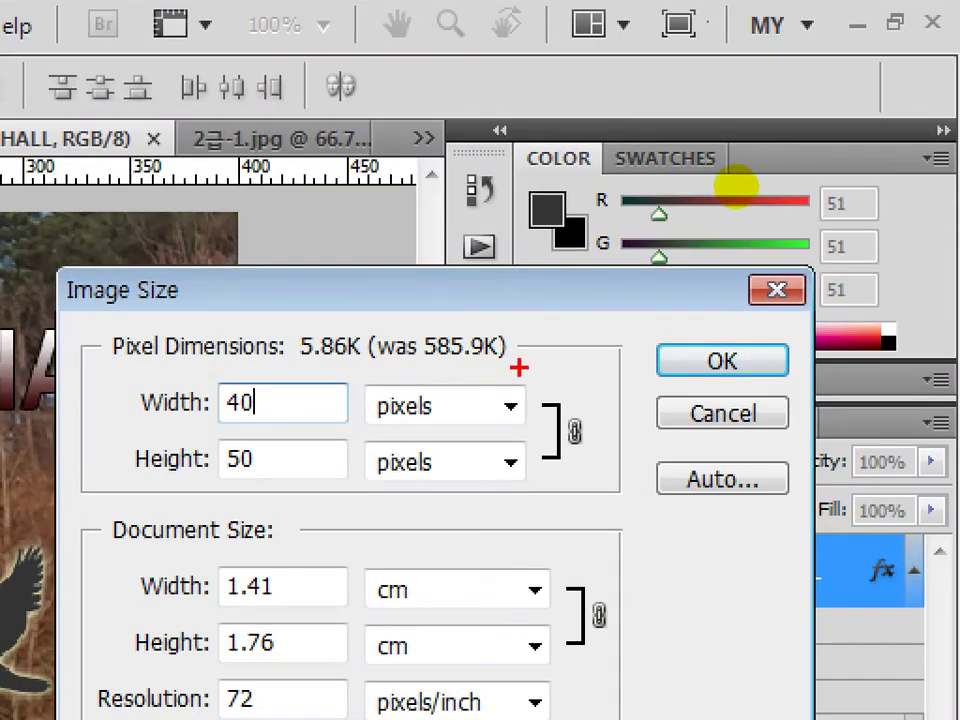
left_click(818, 118)
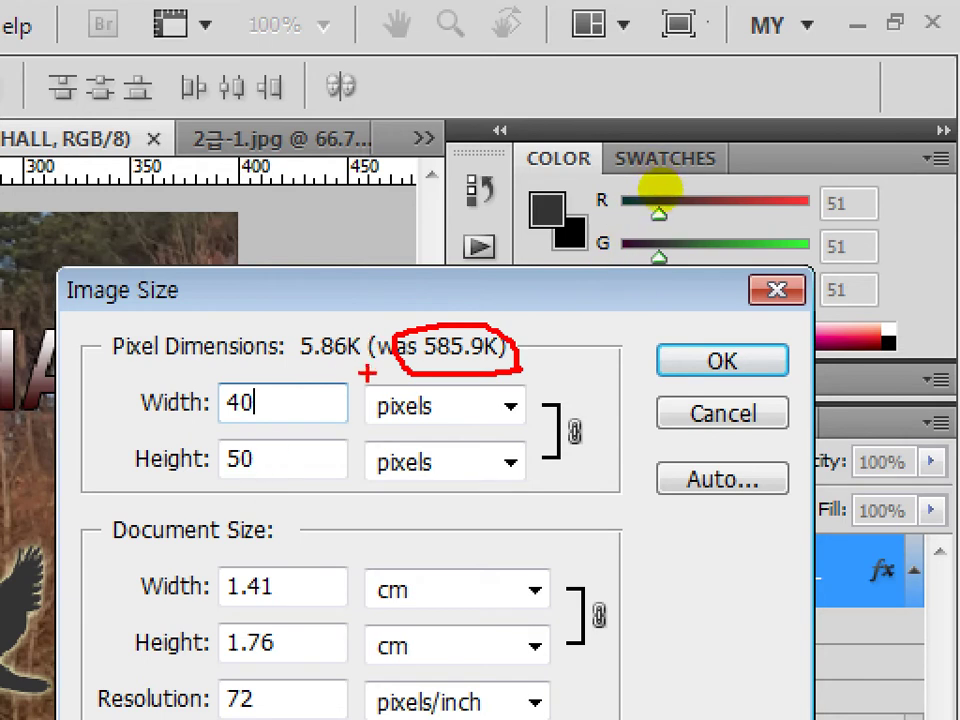
mouse_move(372, 372)
left_mouse_down()
mouse_move(297, 350)
mouse_move(323, 317)
mouse_move(378, 352)
left_mouse_up()
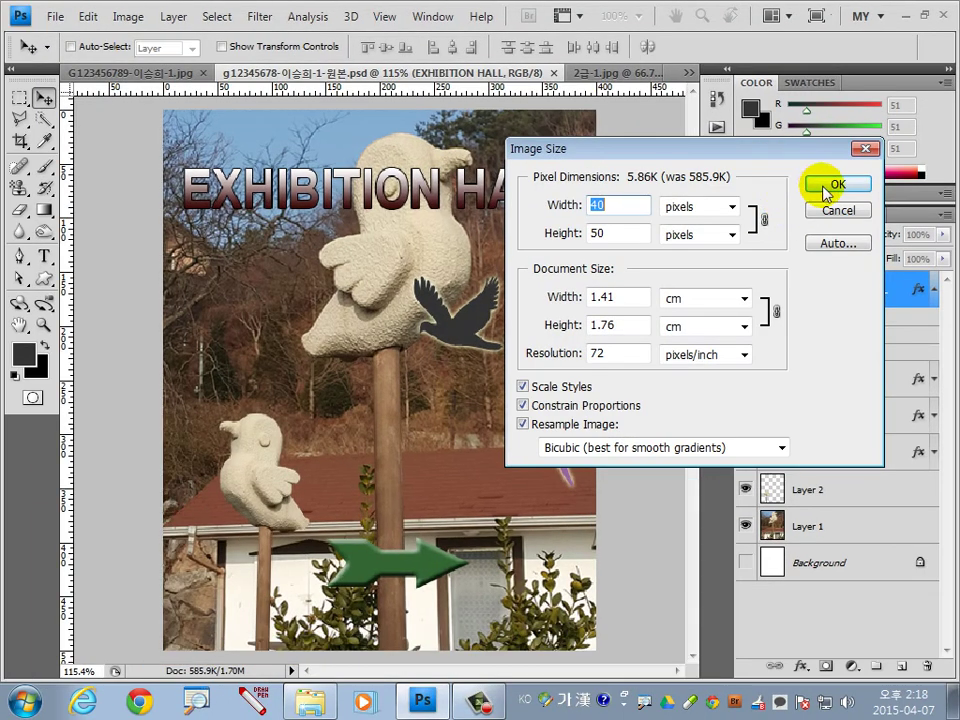
left_click(722, 361)
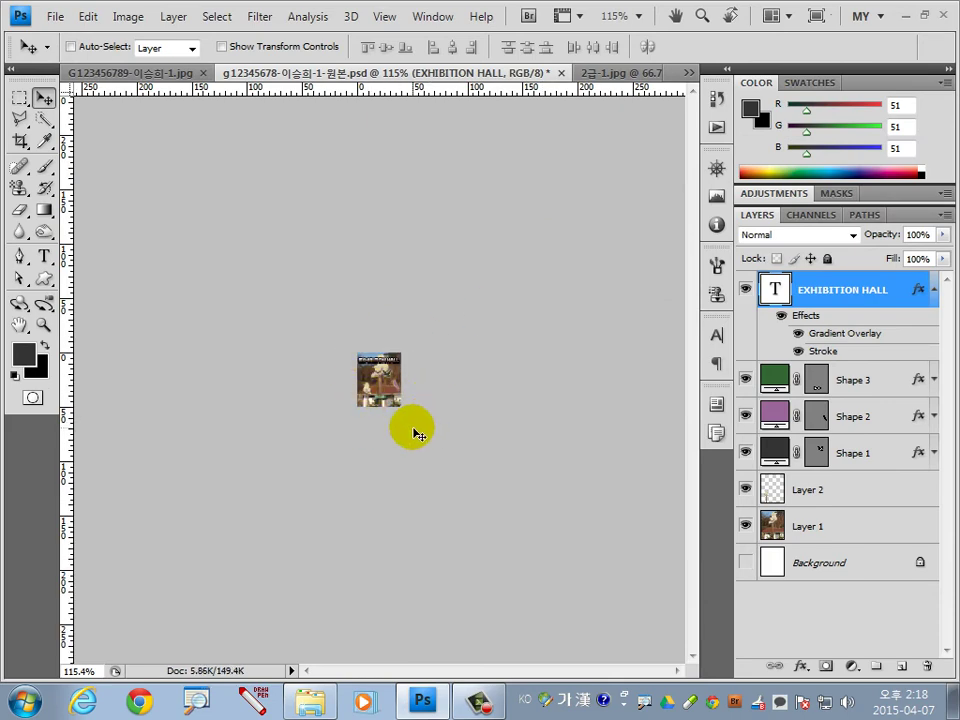
Save the 40 × 50 image under the original PSD name, replacing the existing file.
left_click(55, 16)
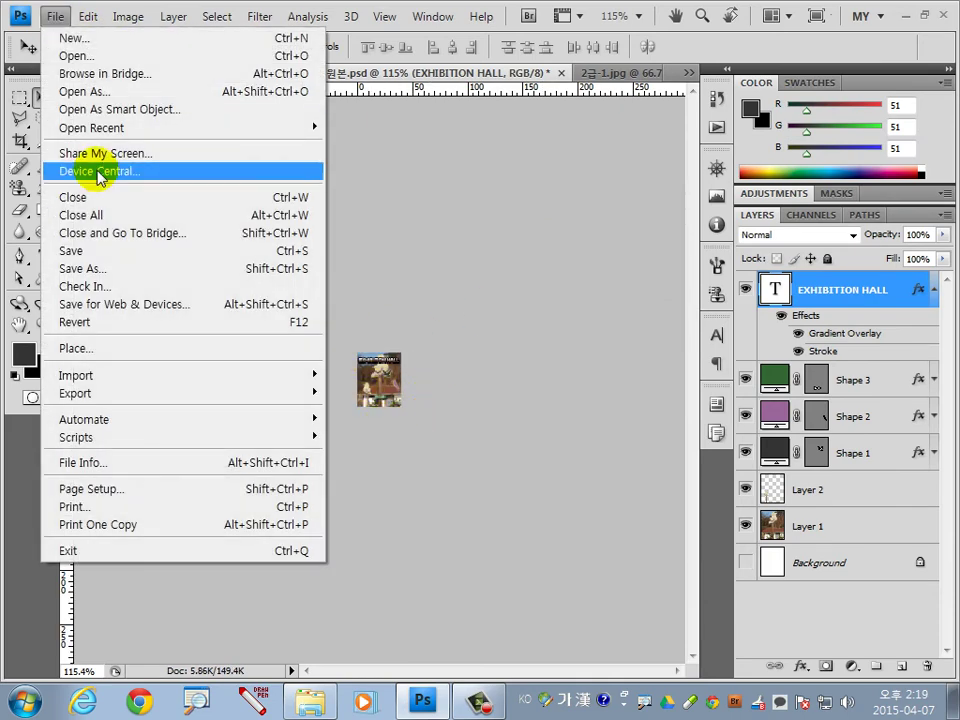
left_click(96, 270)
left_click(321, 163)
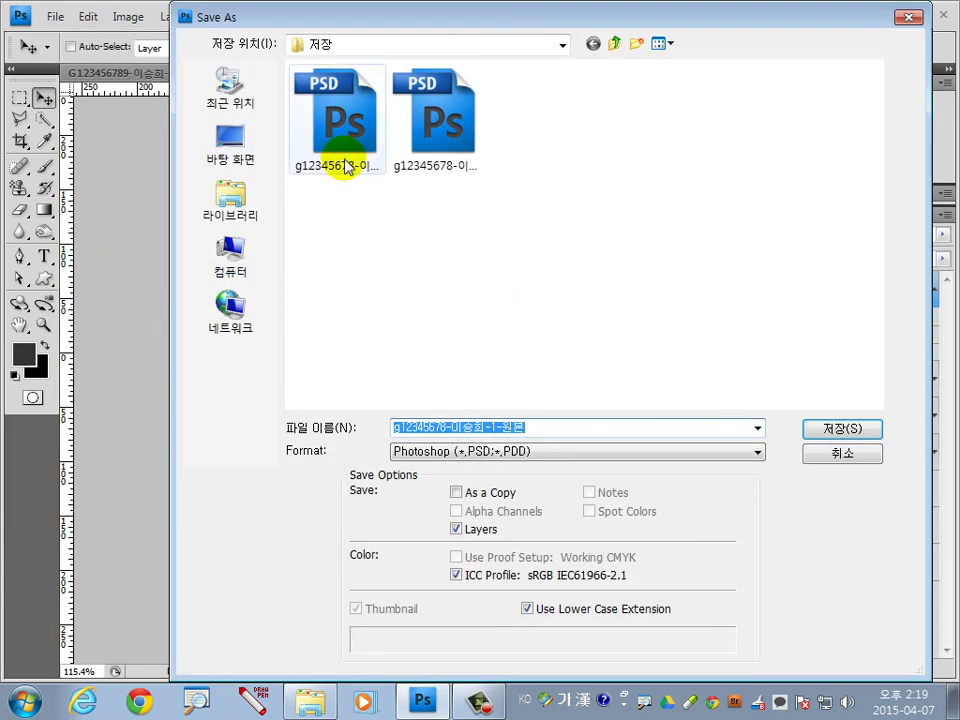
left_click(482, 427)
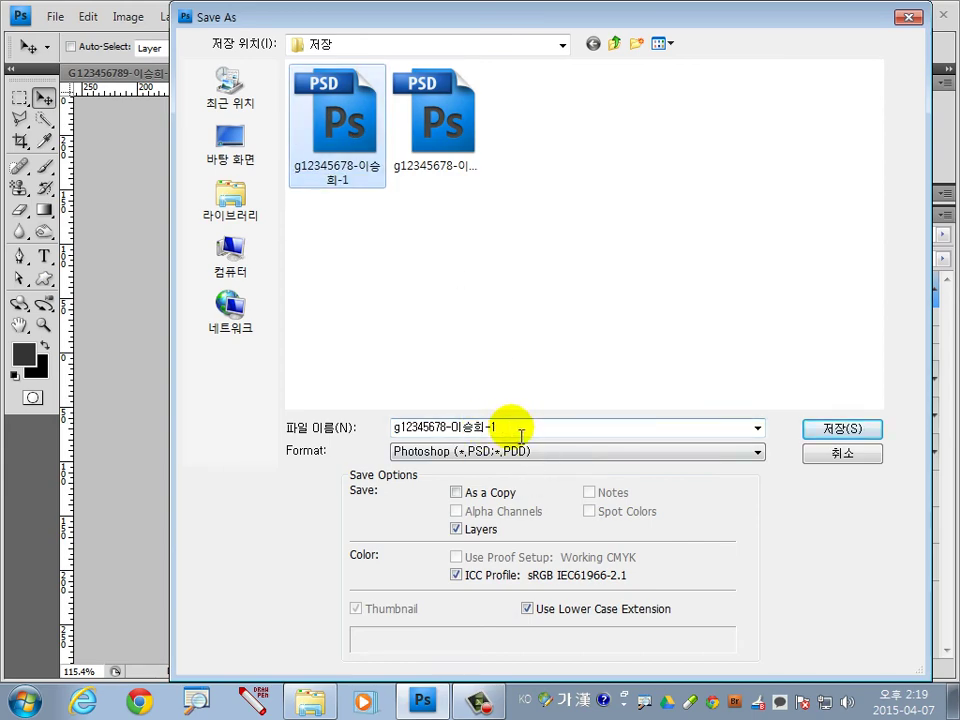
left_click(836, 429)
left_click(461, 273)
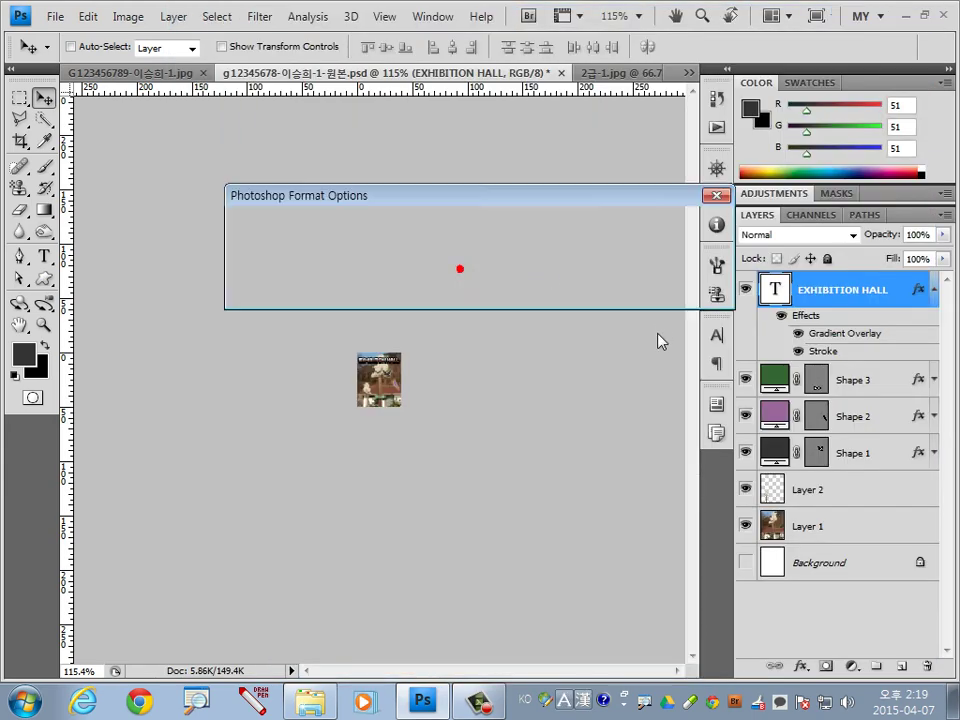
key("Return")
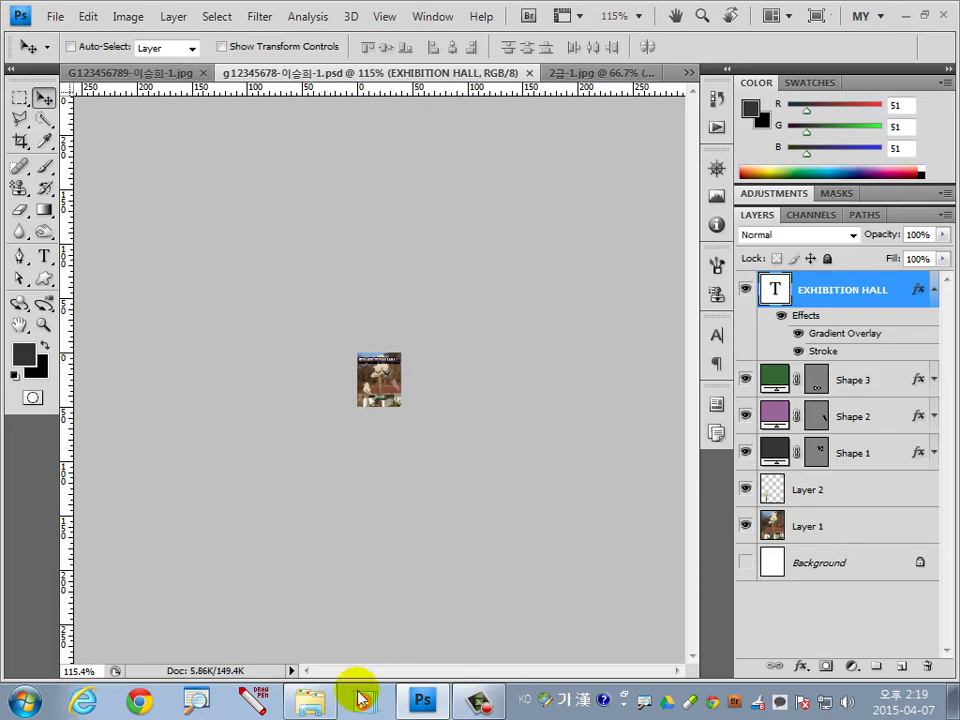
left_click(310, 700)
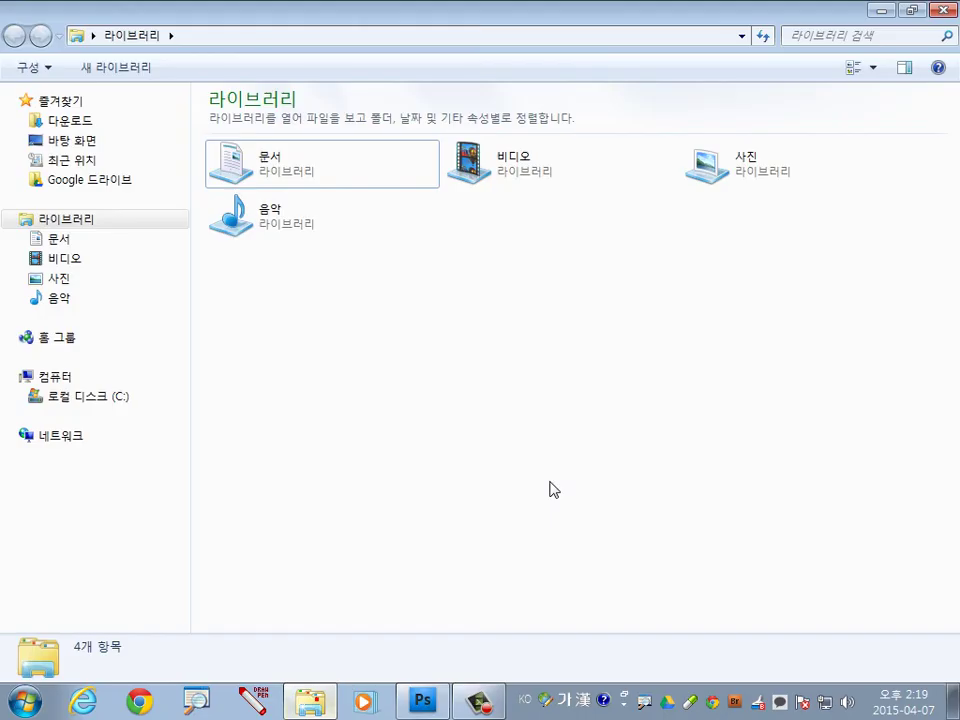
Navigate from C: through 3d, 04_GTQ 연습, 포토샵 and the GTQ 2급(B) folder into 저장.
left_click(90, 396)
double_click(232, 122)
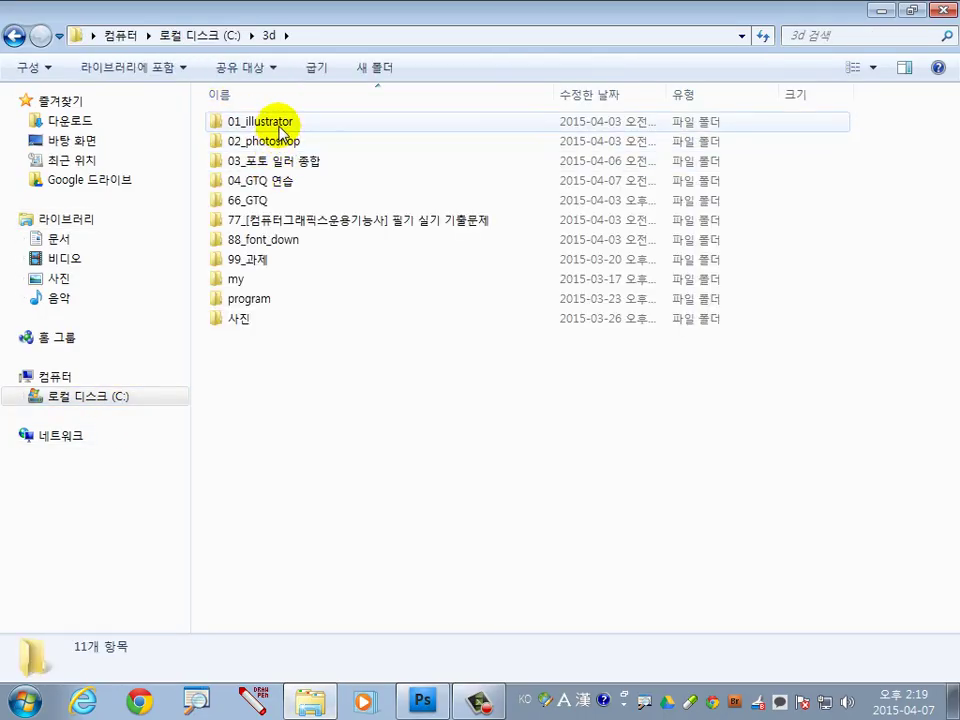
left_click(281, 124)
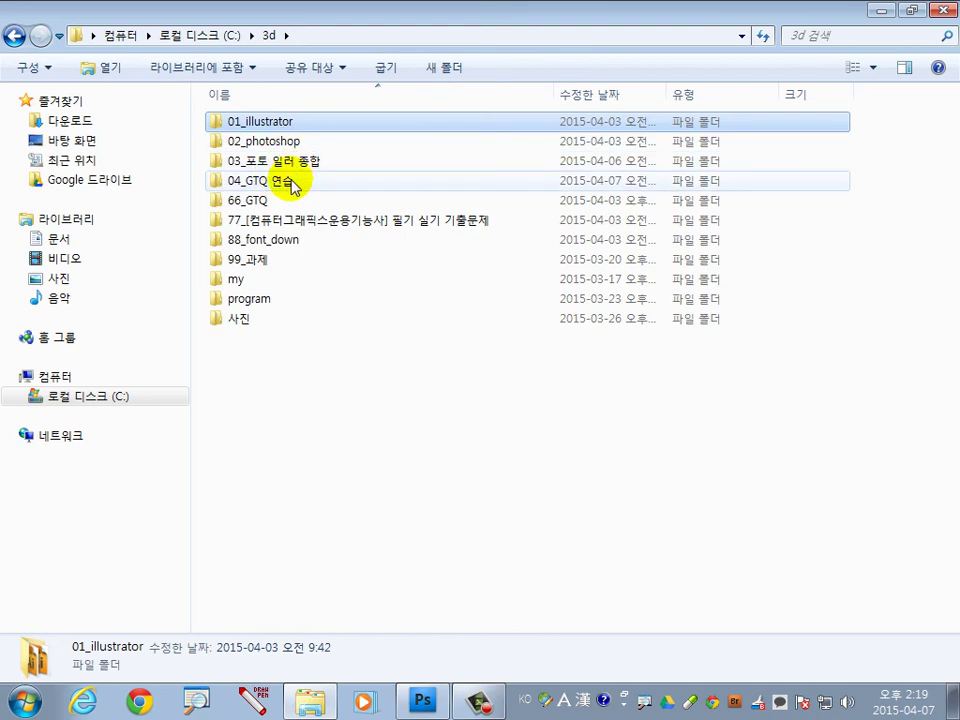
double_click(293, 187)
double_click(261, 124)
double_click(257, 122)
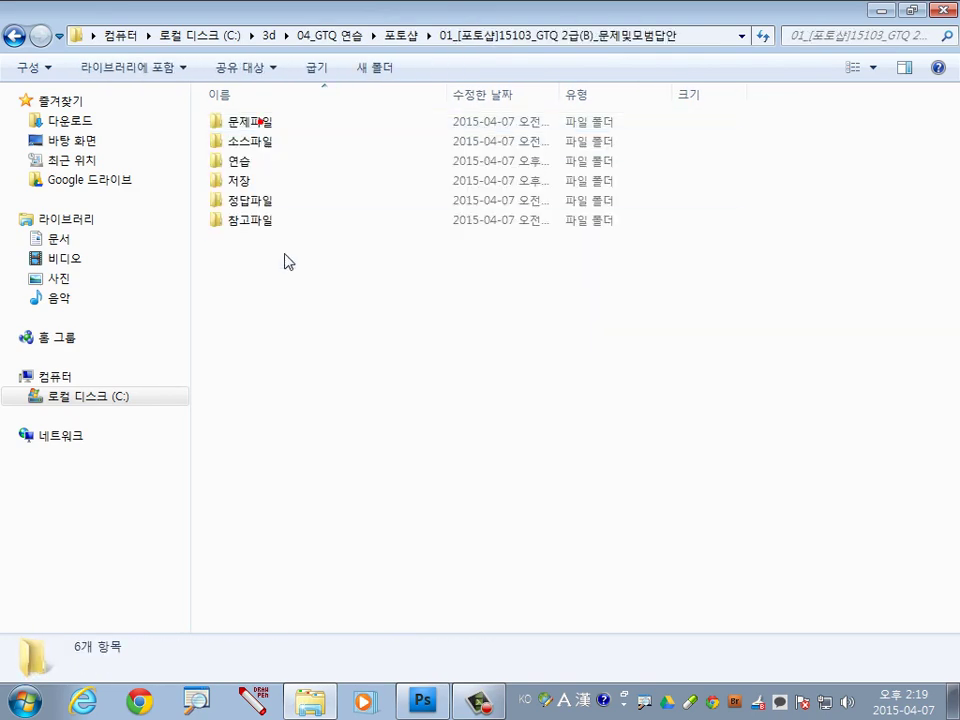
double_click(250, 182)
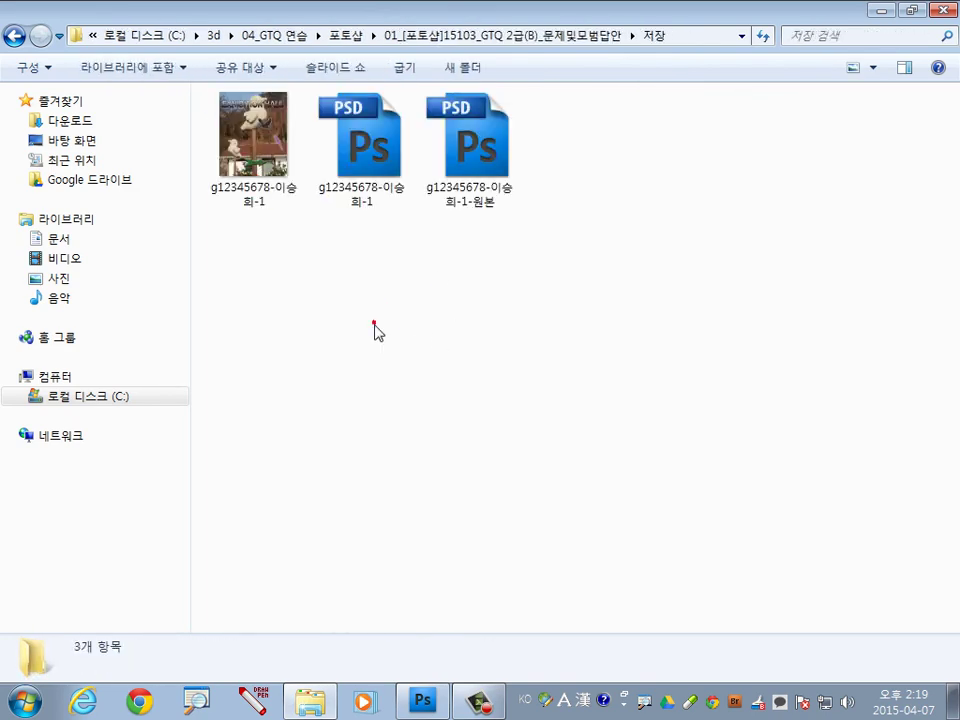
Check the saved JPEG and PSD file details and select both files.
left_click(270, 200)
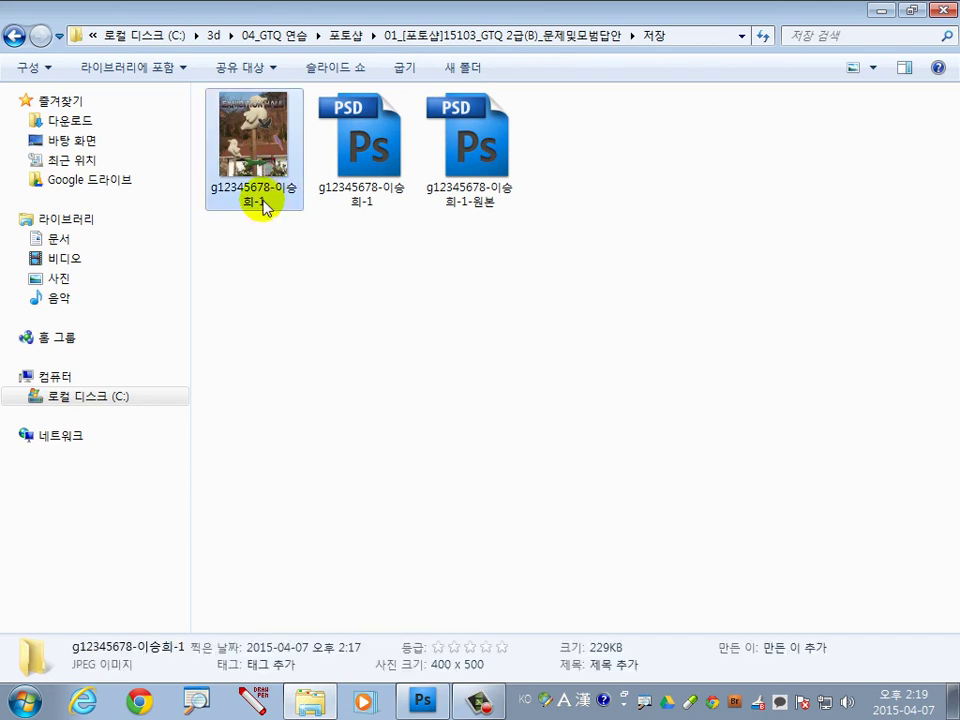
left_click(368, 175)
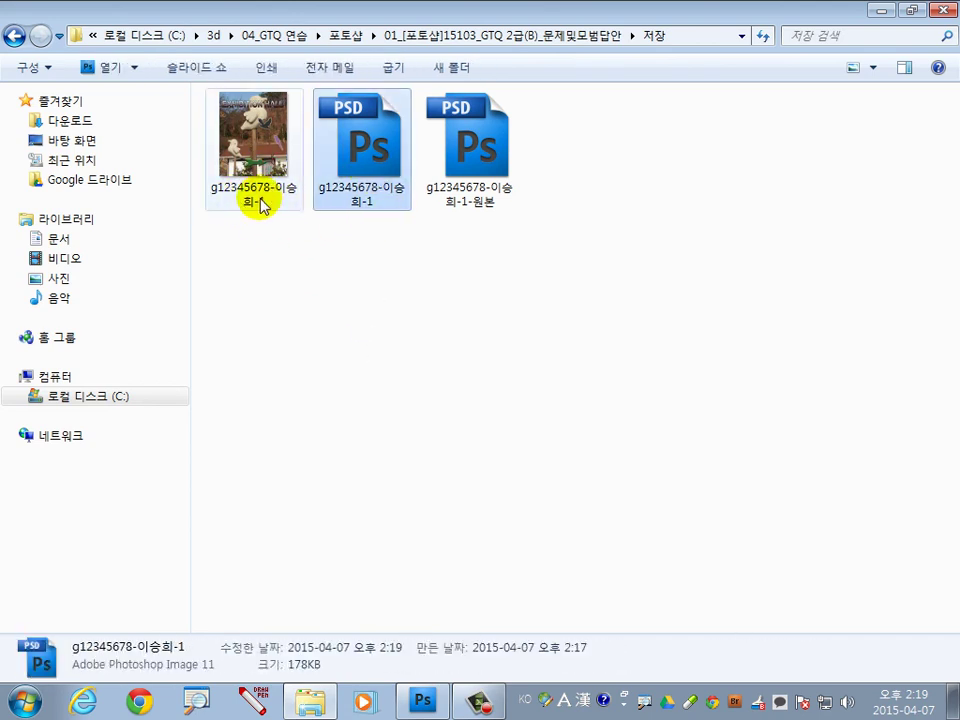
left_click_drag(372, 232, 268, 190)
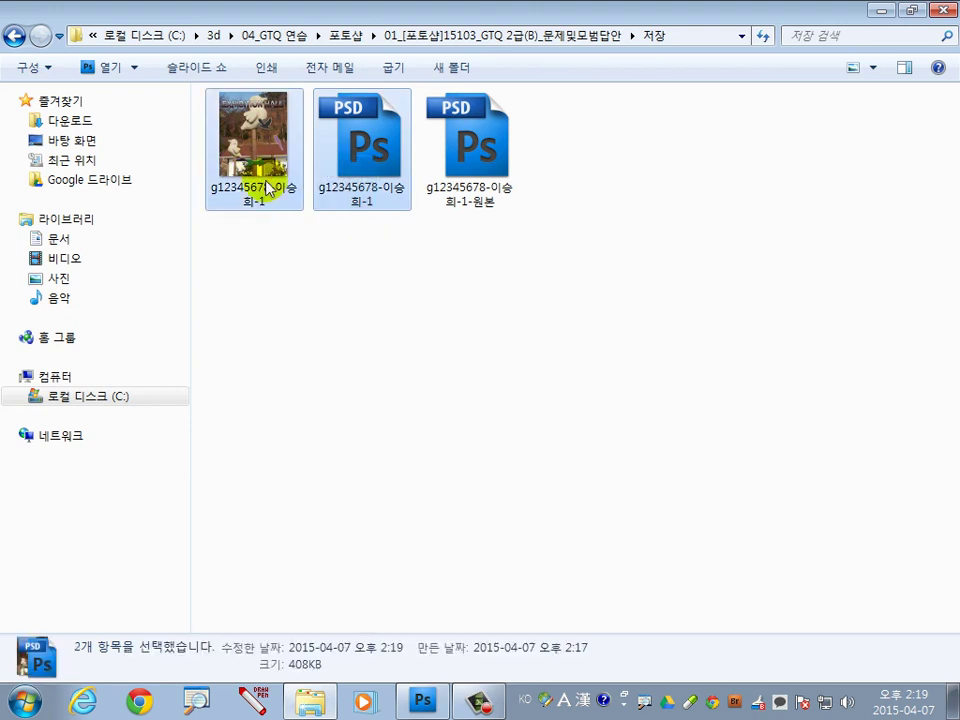